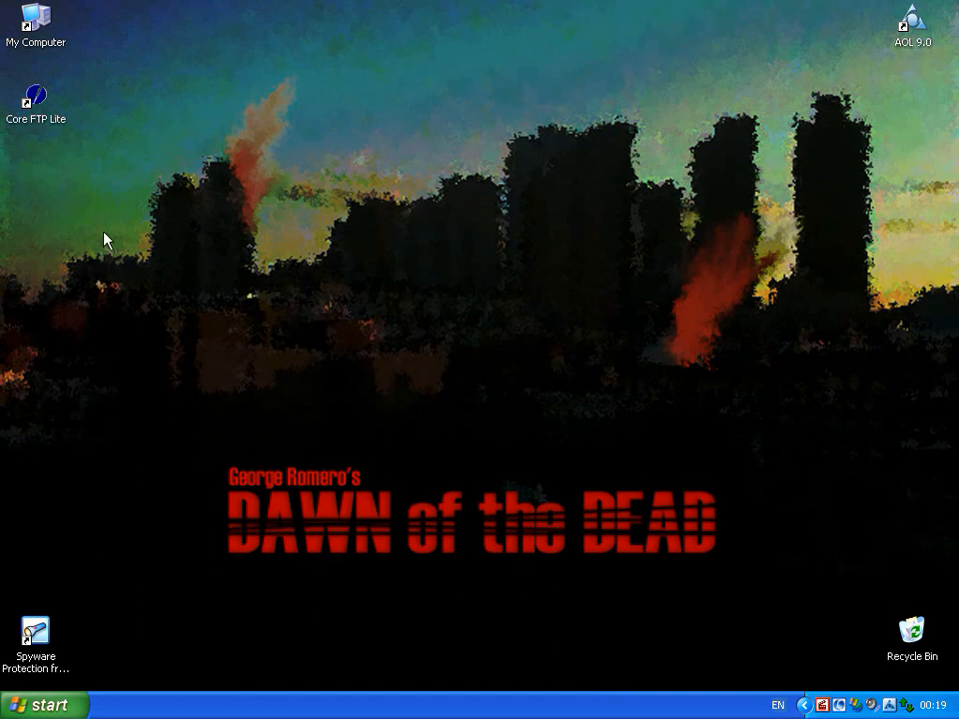
left_click_drag(126, 42, 155, 88)
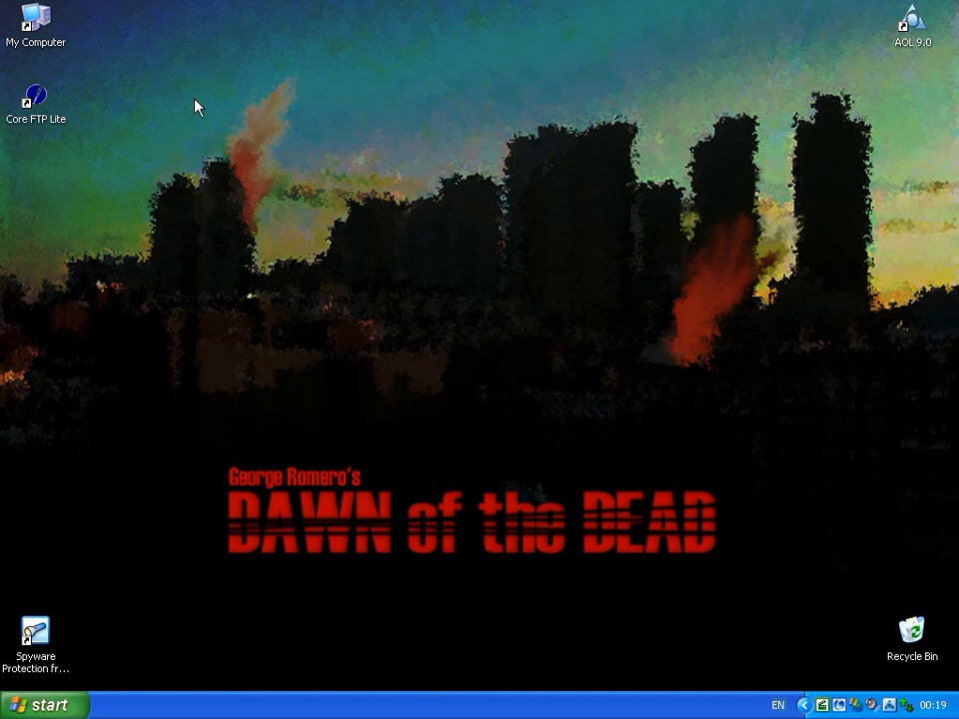
left_click_drag(115, 101, 196, 167)
left_click_drag(162, 50, 171, 75)
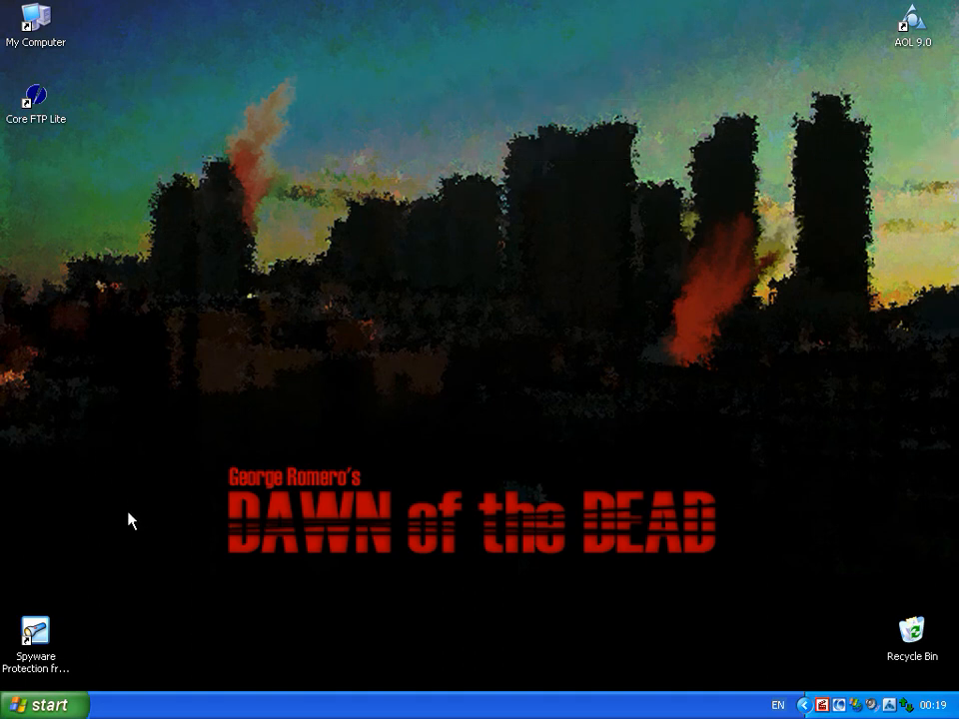
Launch Adobe Photoshop 6.0 and shift the Layers palette closer to the toolbox.
left_click(18, 702)
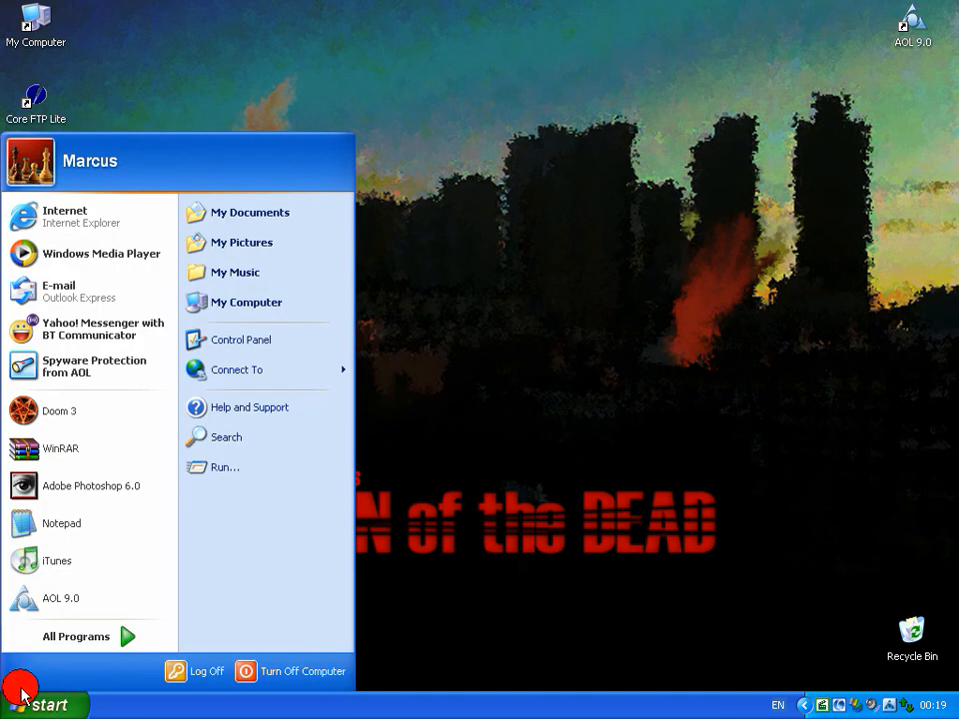
left_click(86, 484)
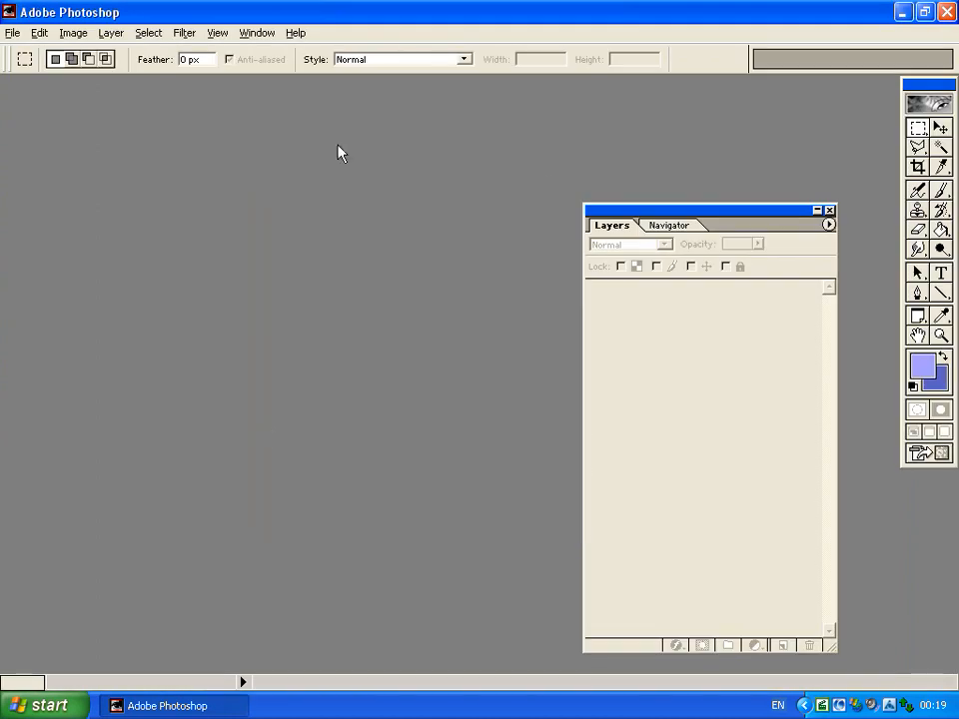
left_click_drag(702, 212, 750, 207)
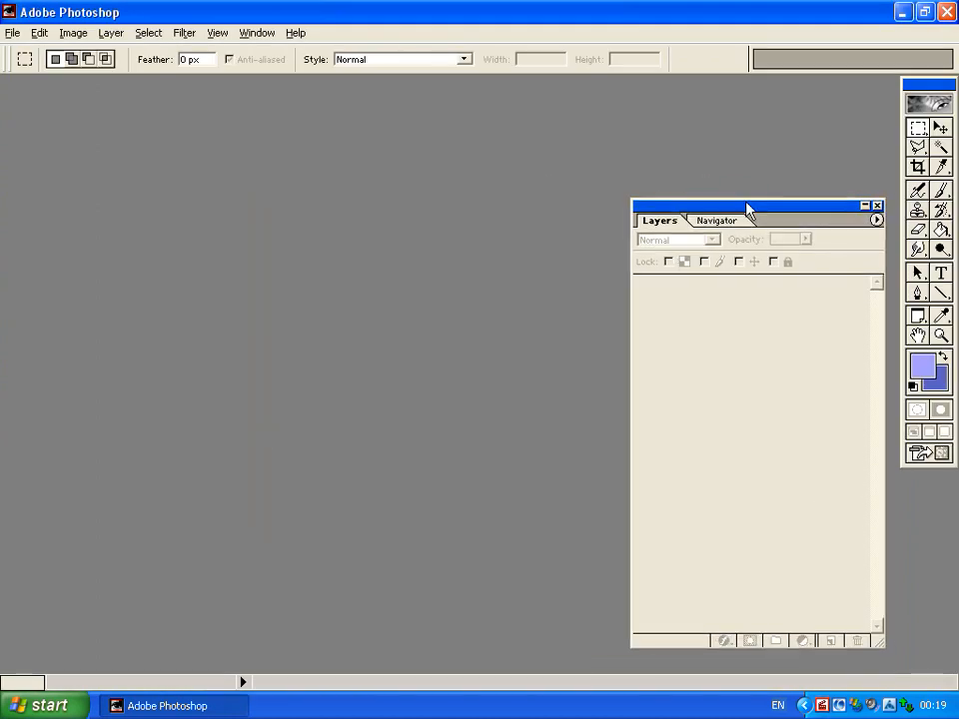
Open the metal1 JPEG image from the metals folder.
left_click(12, 33)
left_click(21, 70)
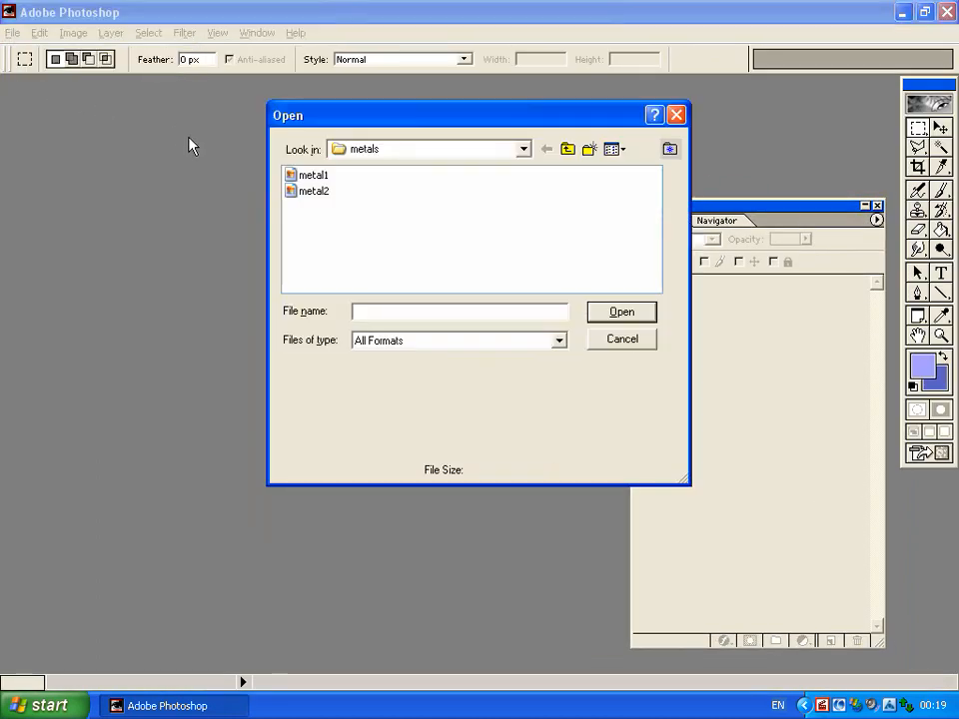
double_click(308, 177)
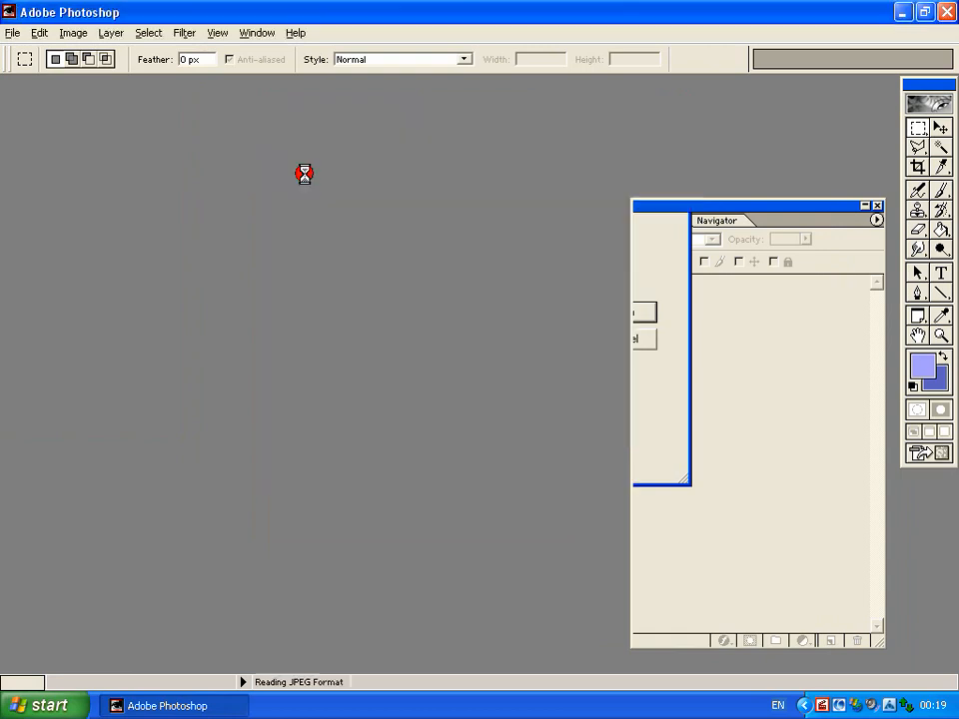
mouse_move(185, 94)
left_mouse_down()
mouse_move(223, 111)
mouse_move(186, 100)
left_mouse_up()
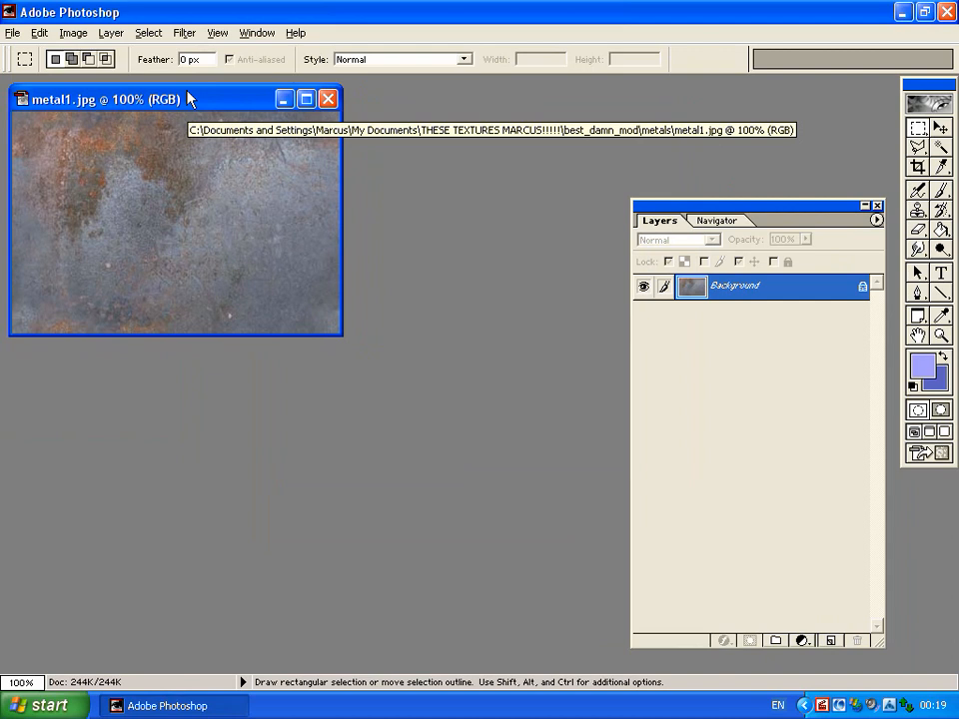
Bring up the Image Size settings for metal1.jpg and turn off Constrain Proportions.
left_click(73, 33)
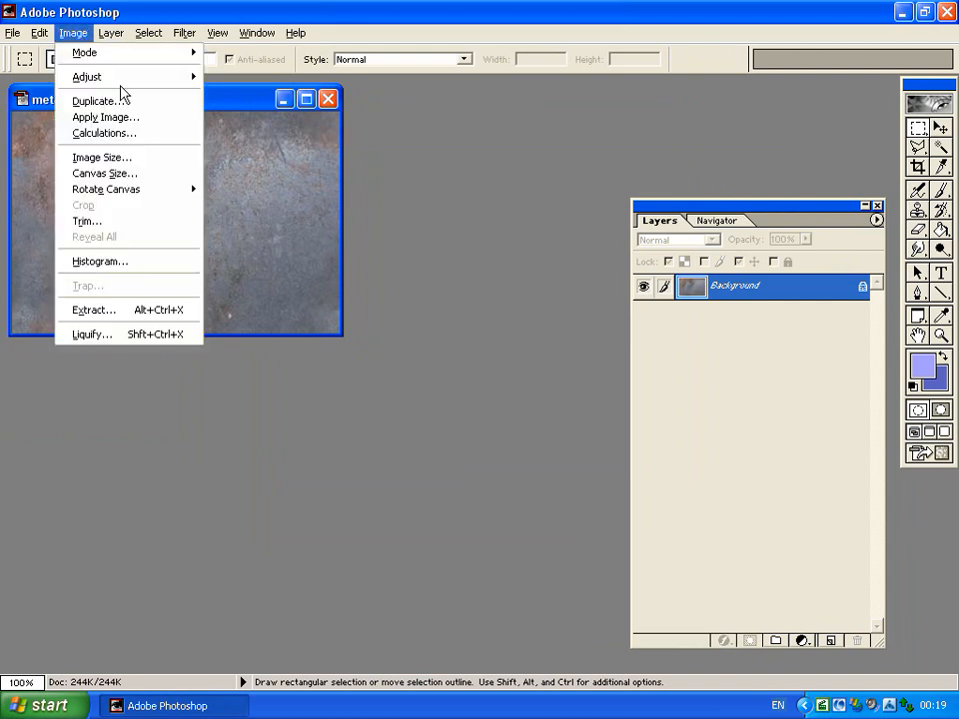
mouse_move(122, 80)
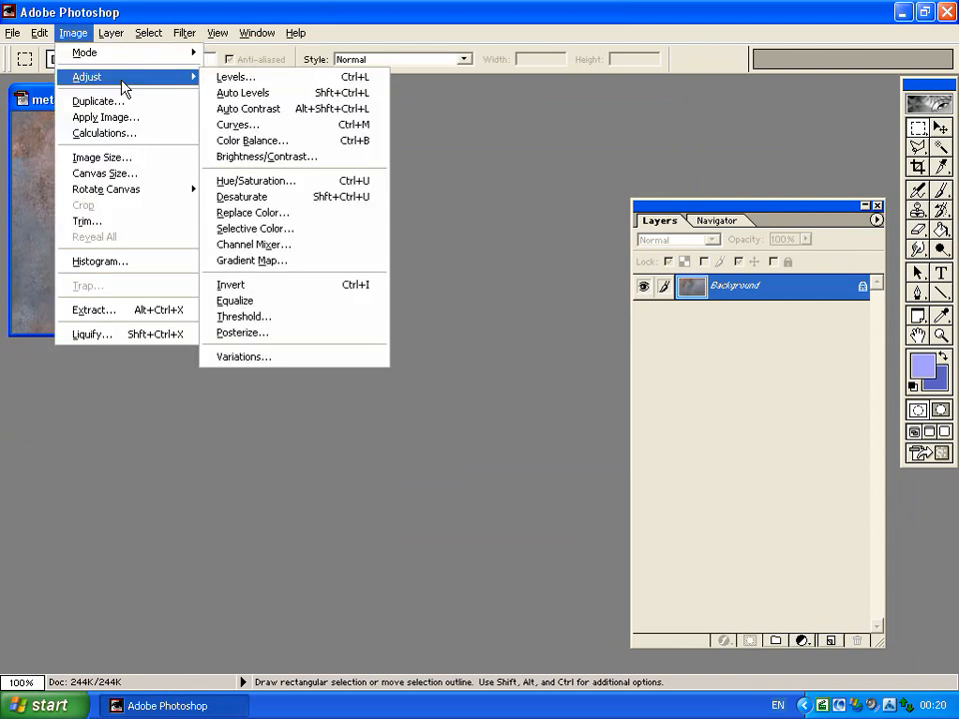
mouse_move(40, 34)
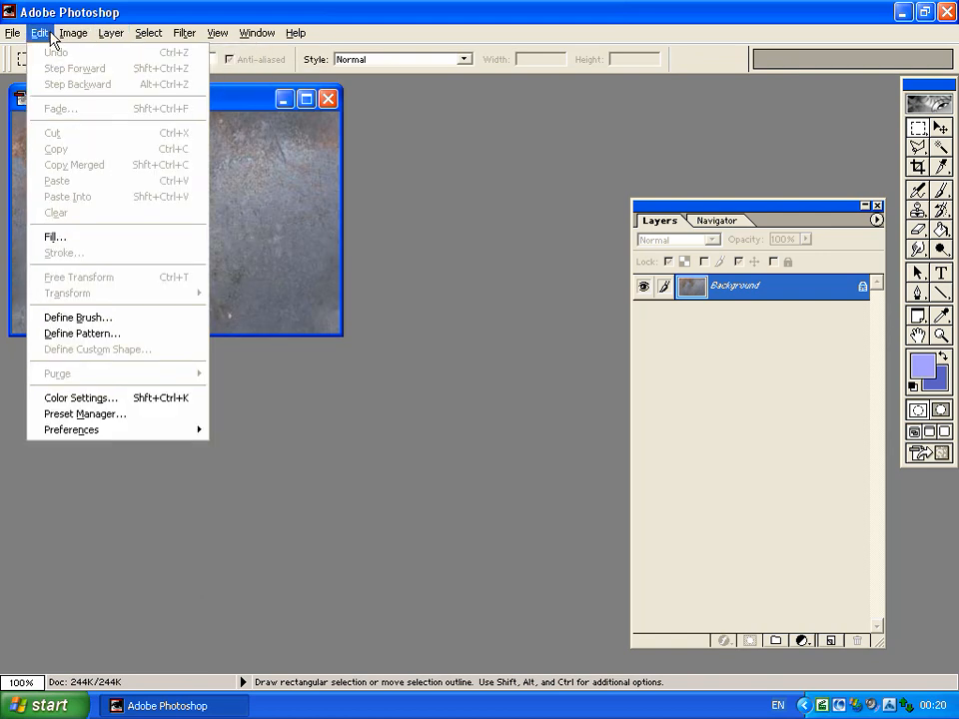
mouse_move(81, 38)
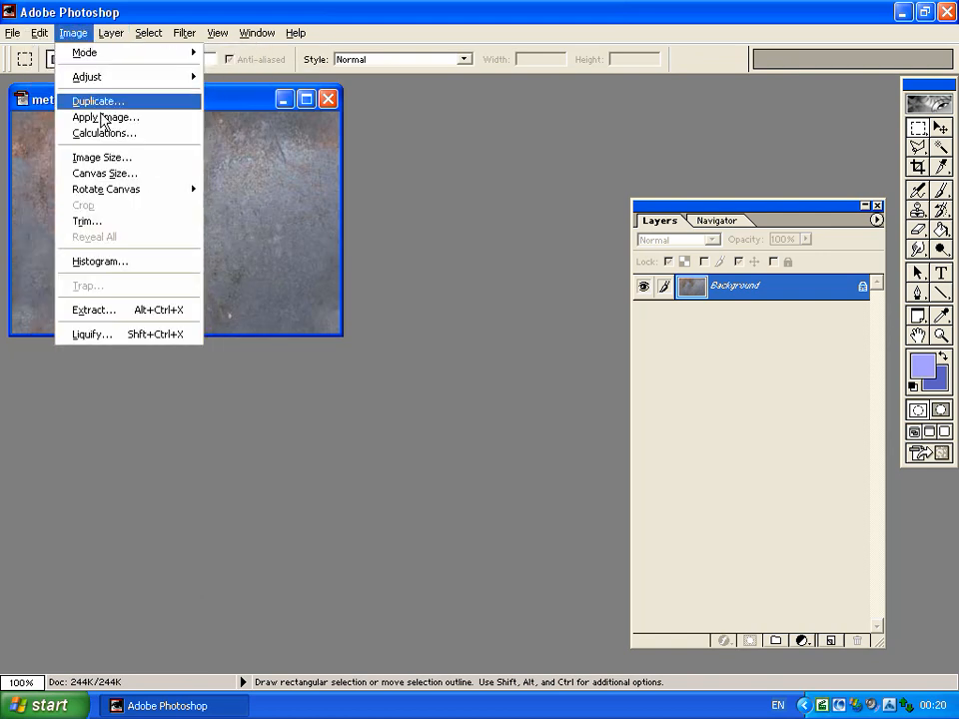
left_click(120, 158)
left_click(567, 179)
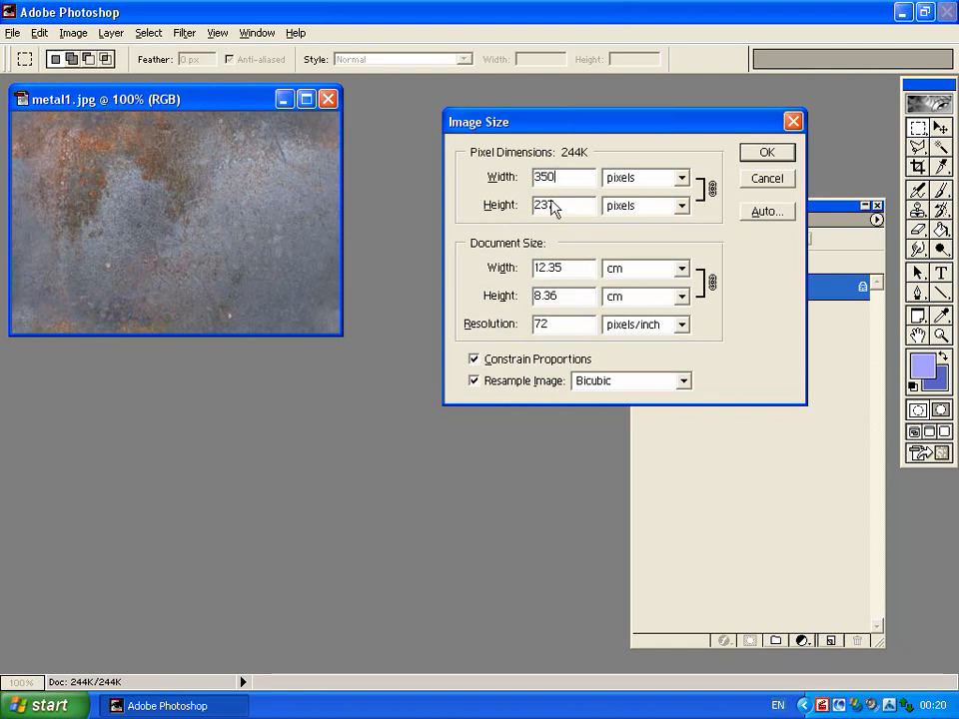
left_click_drag(522, 124, 480, 123)
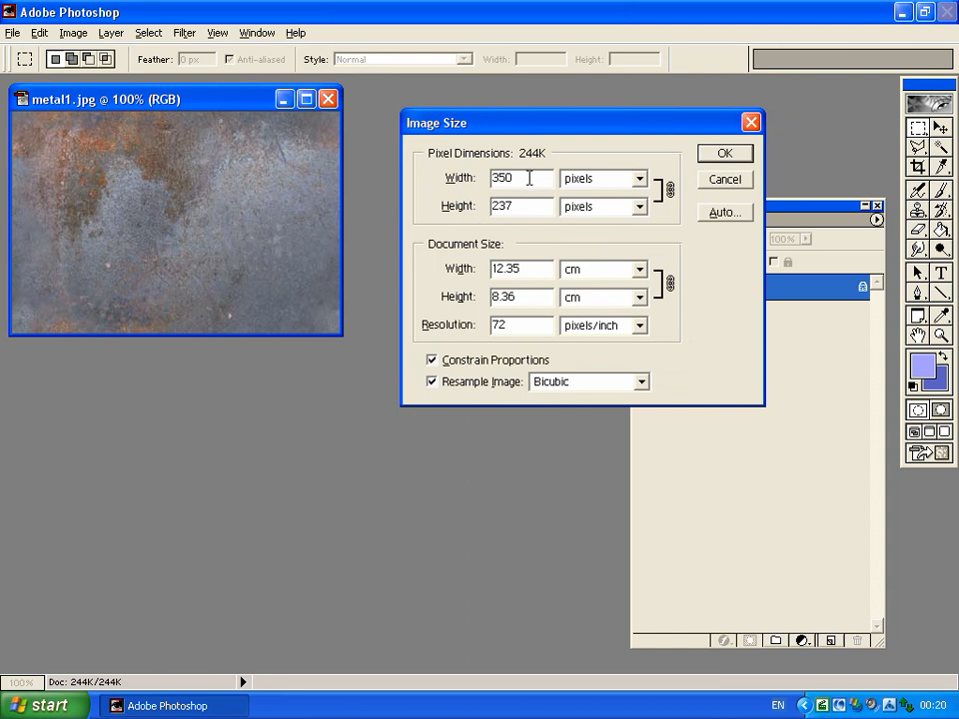
left_click_drag(502, 122, 512, 96)
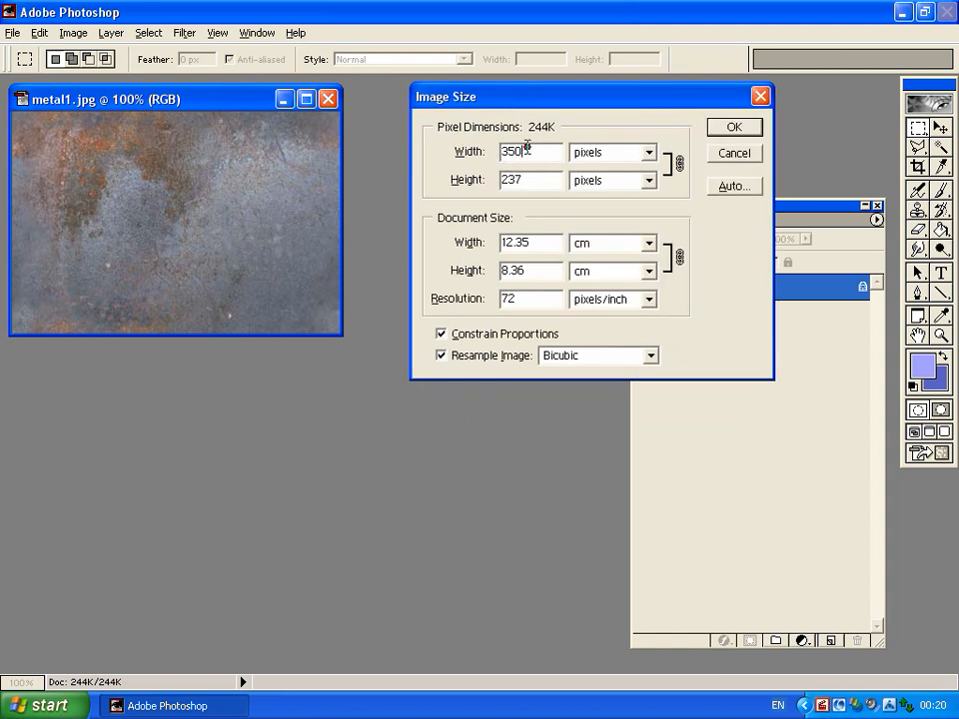
left_click(442, 333)
Resize the metal image to 340 pixels wide and 256 pixels high.
left_click(551, 150)
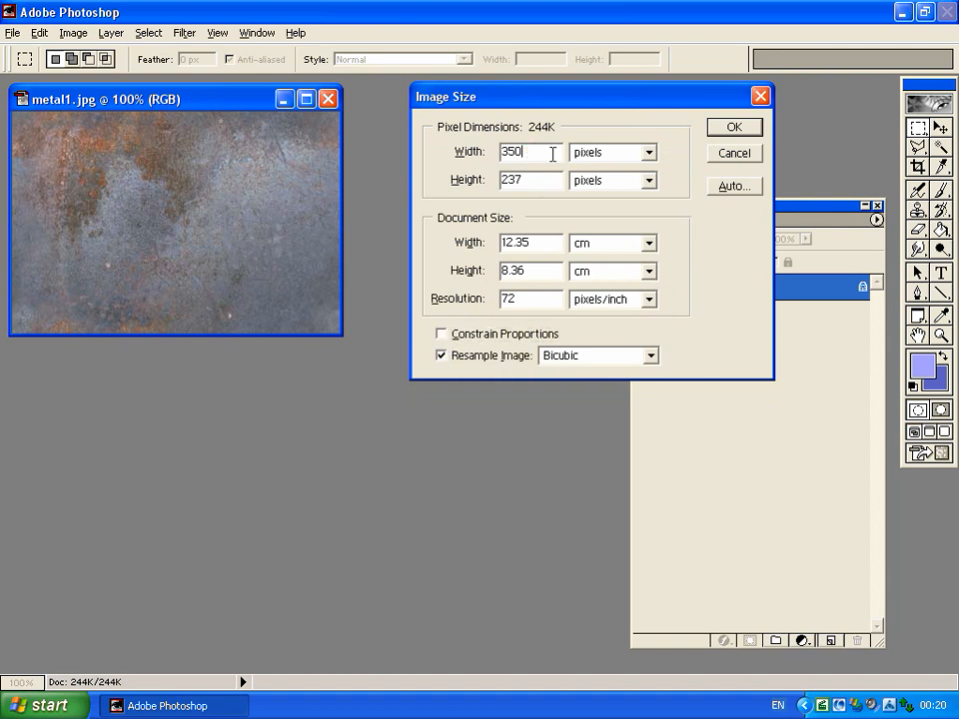
key("BackSpace")
key("BackSpace")
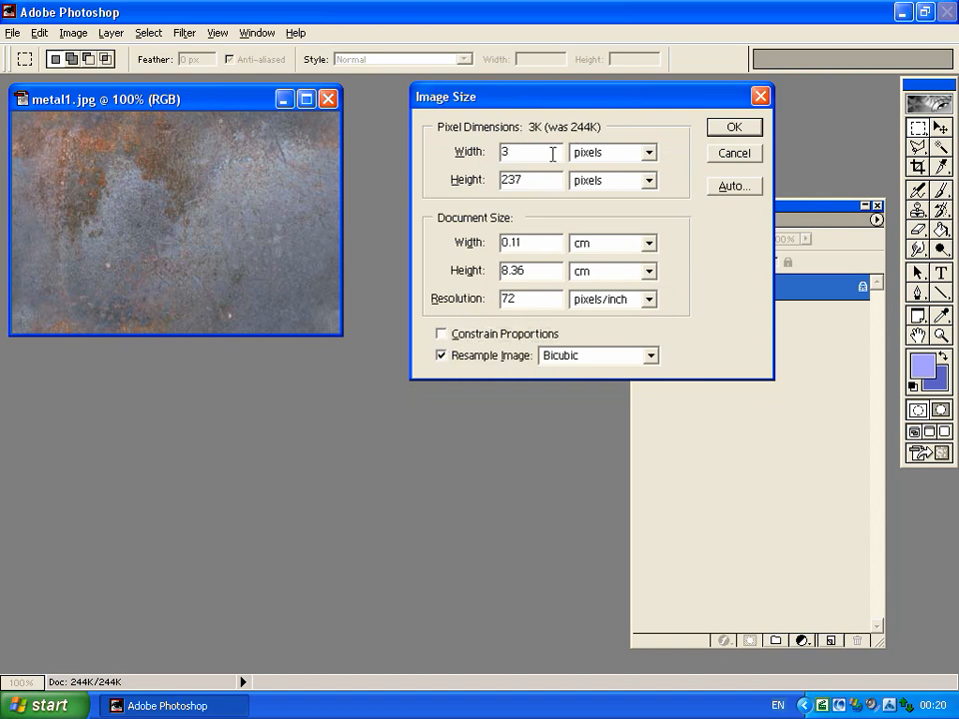
type("40")
left_click(528, 180)
key("BackSpace")
key("BackSpace")
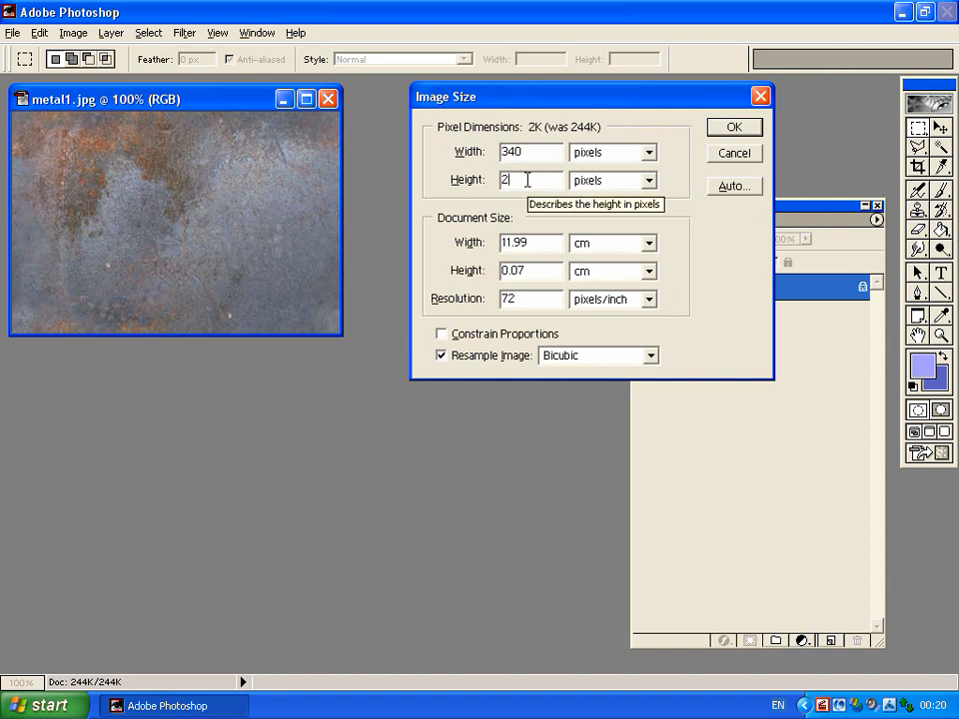
type("56")
left_click(741, 128)
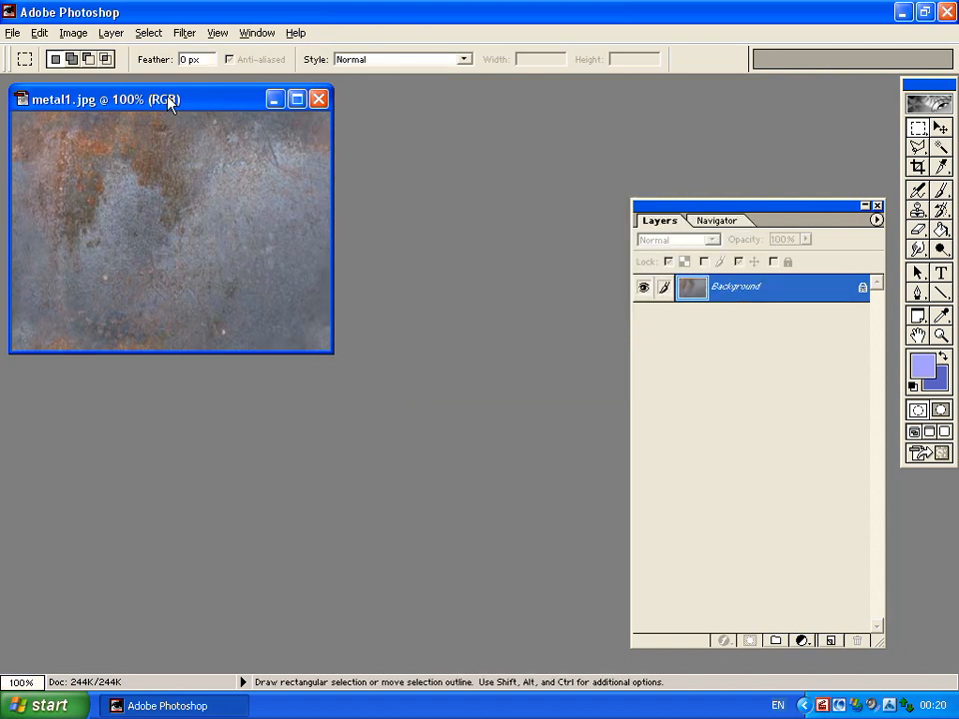
Start saving the resized image under a new file, choosing Targa as the format.
left_click_drag(170, 106, 265, 119)
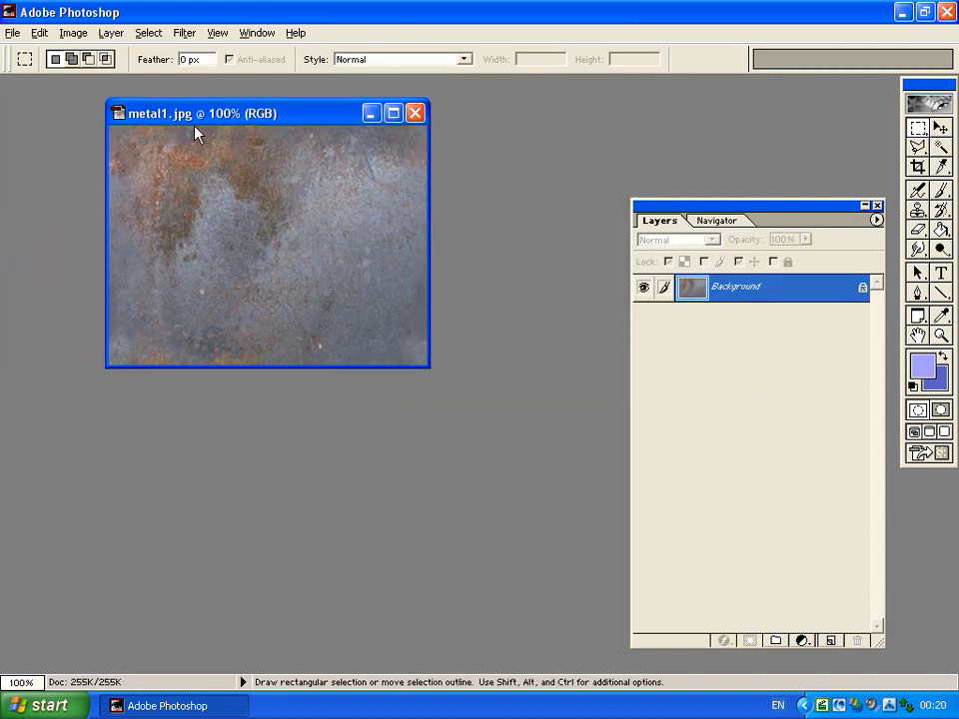
left_click(12, 33)
left_click(55, 157)
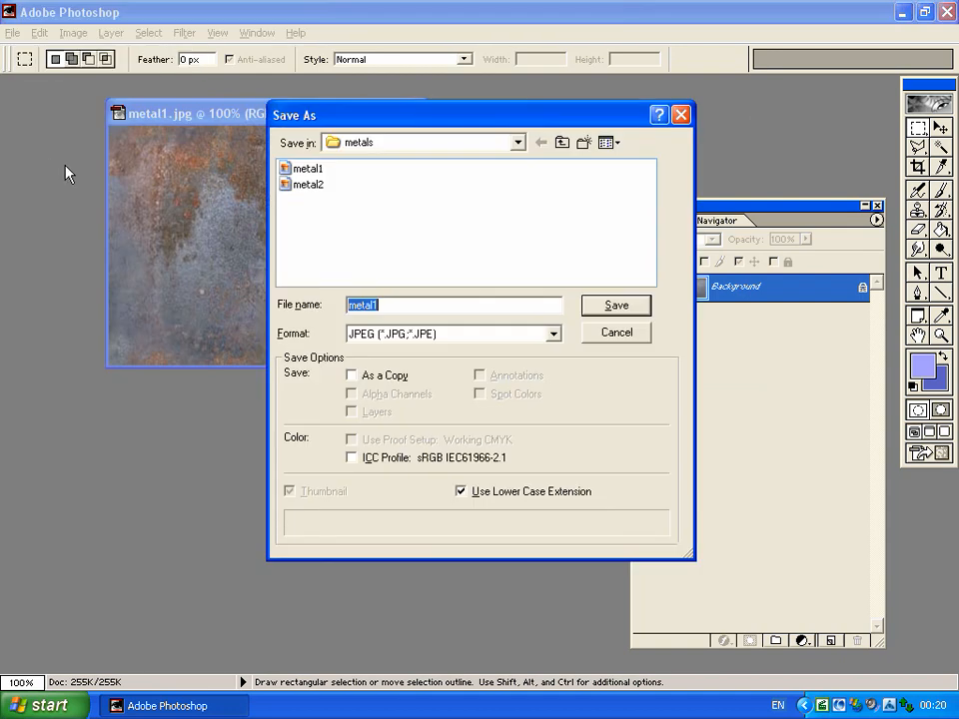
left_click(490, 335)
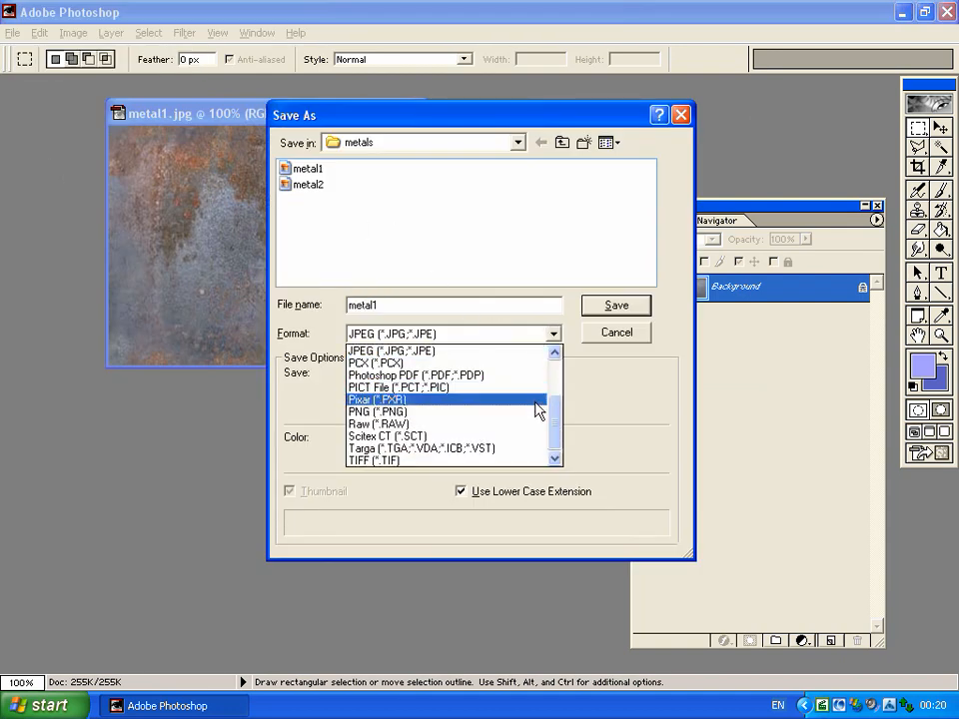
left_click(487, 453)
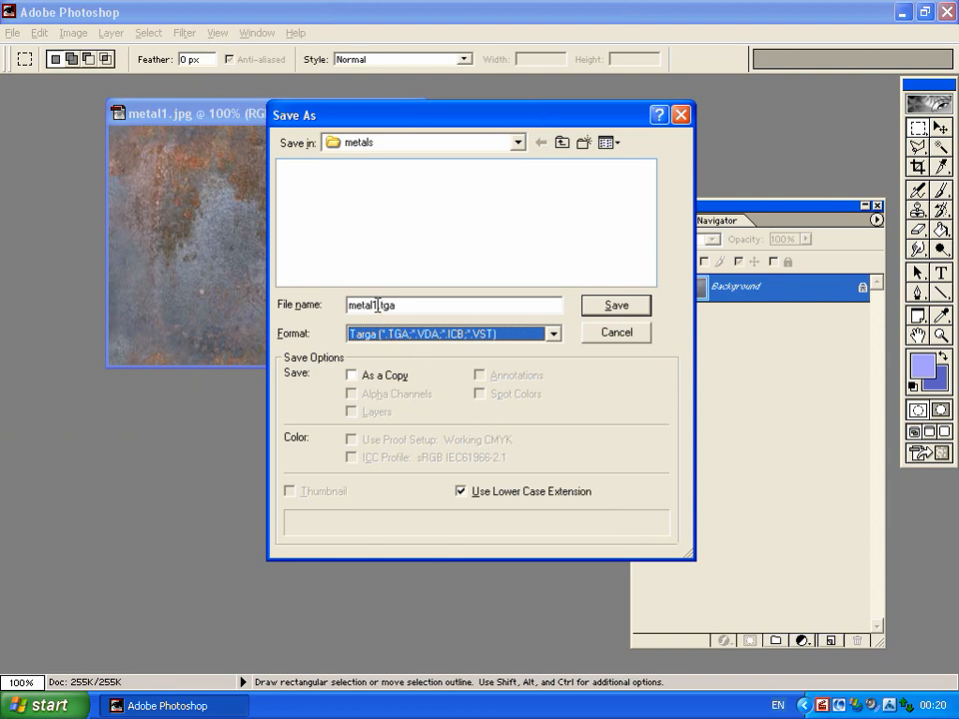
Name the file metal1_d.tga and save it in the metals folder at 24 bits/pixel.
left_click_drag(378, 305, 348, 305)
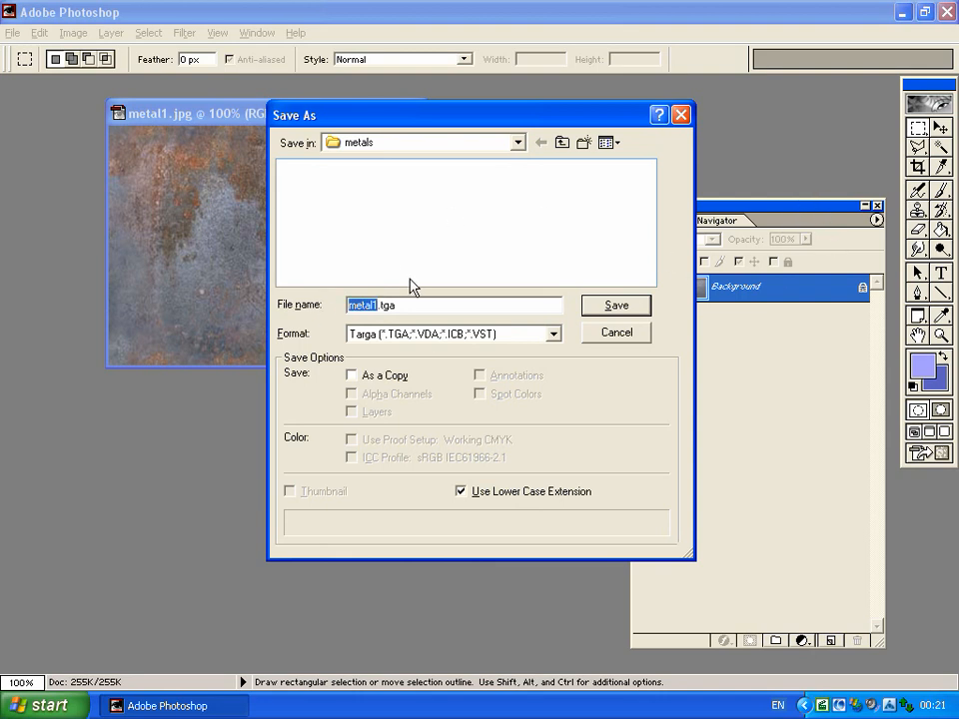
left_click_drag(291, 109, 435, 116)
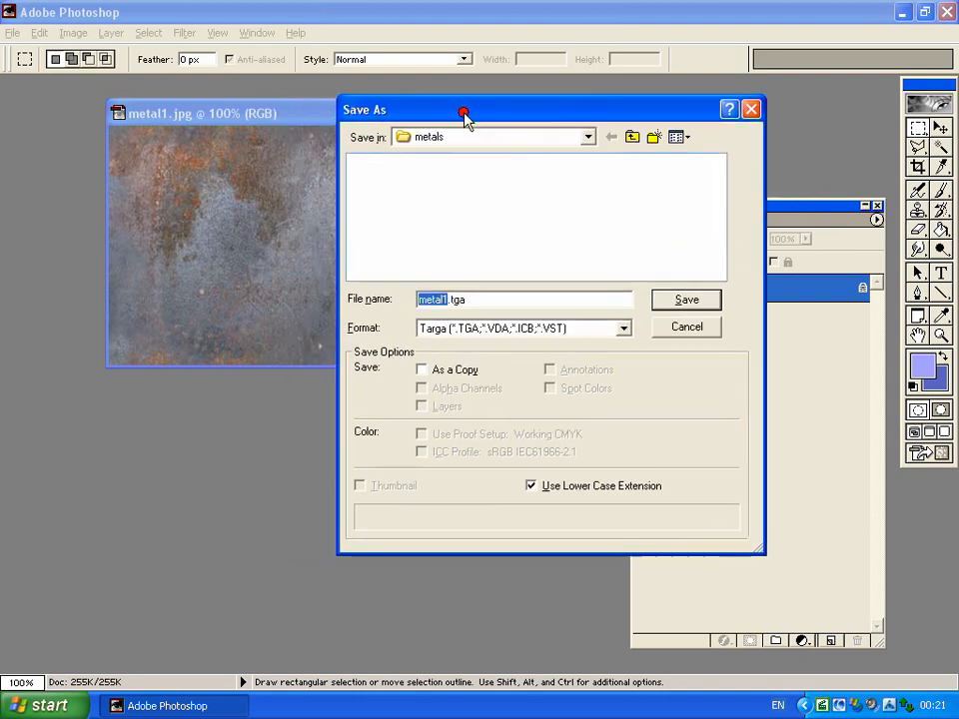
left_click(521, 305)
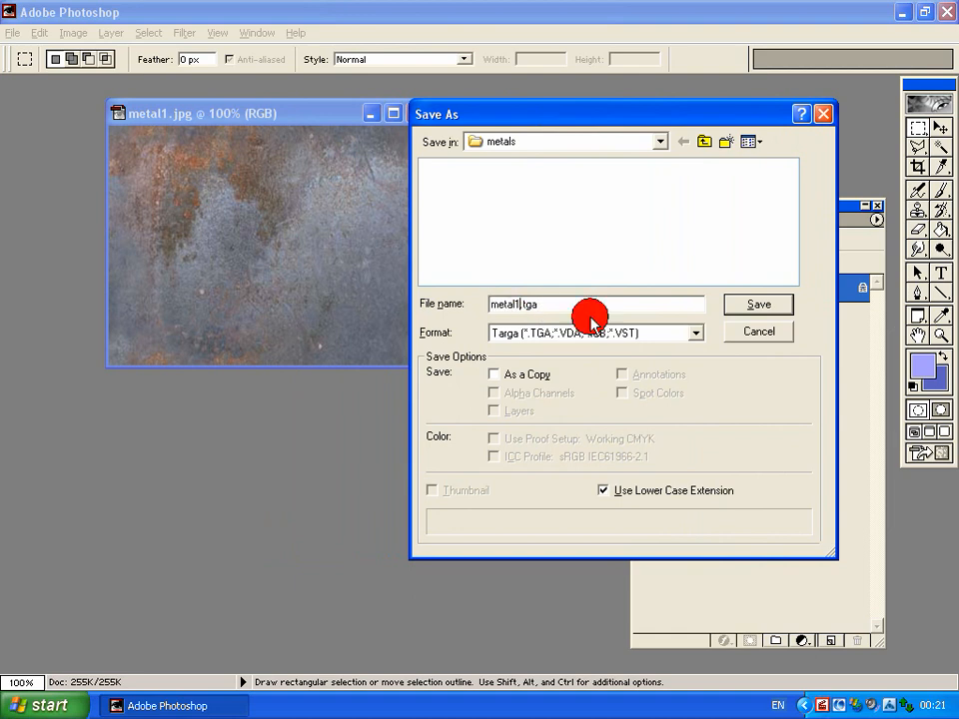
type("_d")
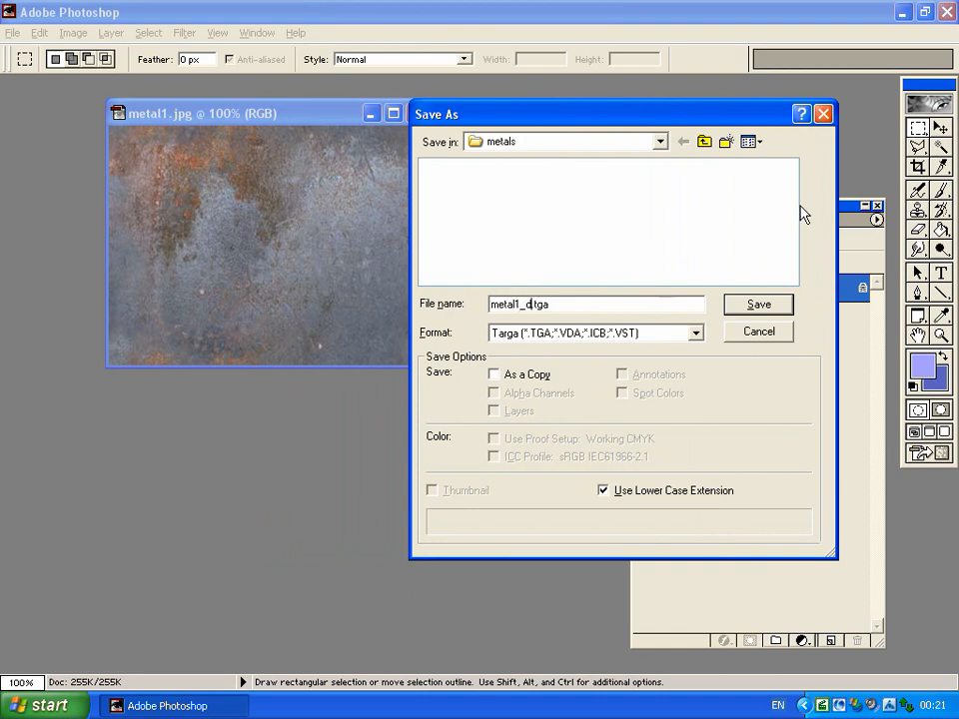
left_click_drag(746, 111, 779, 107)
left_click(811, 306)
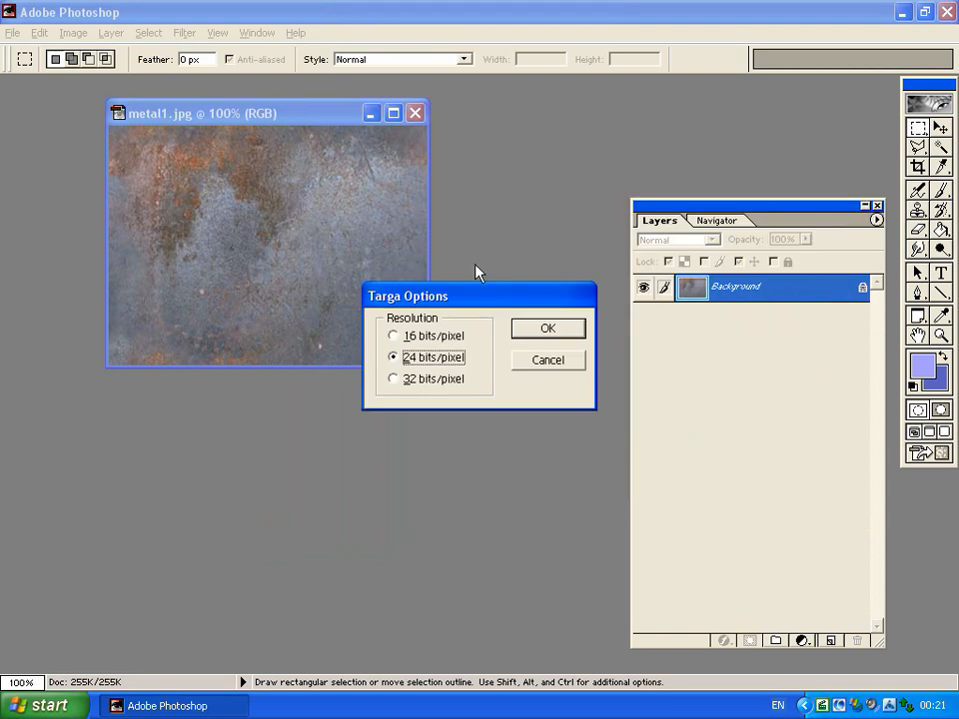
left_click(549, 330)
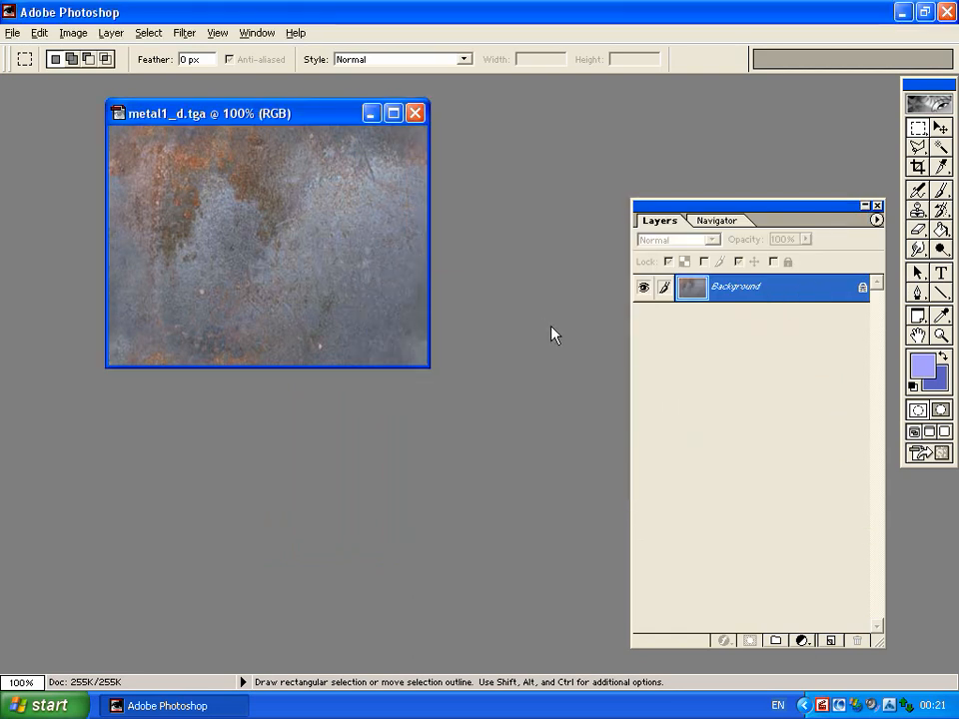
Close the saved texture and reopen metal1_d.tga from the metals folder.
left_click(415, 113)
left_click(12, 33)
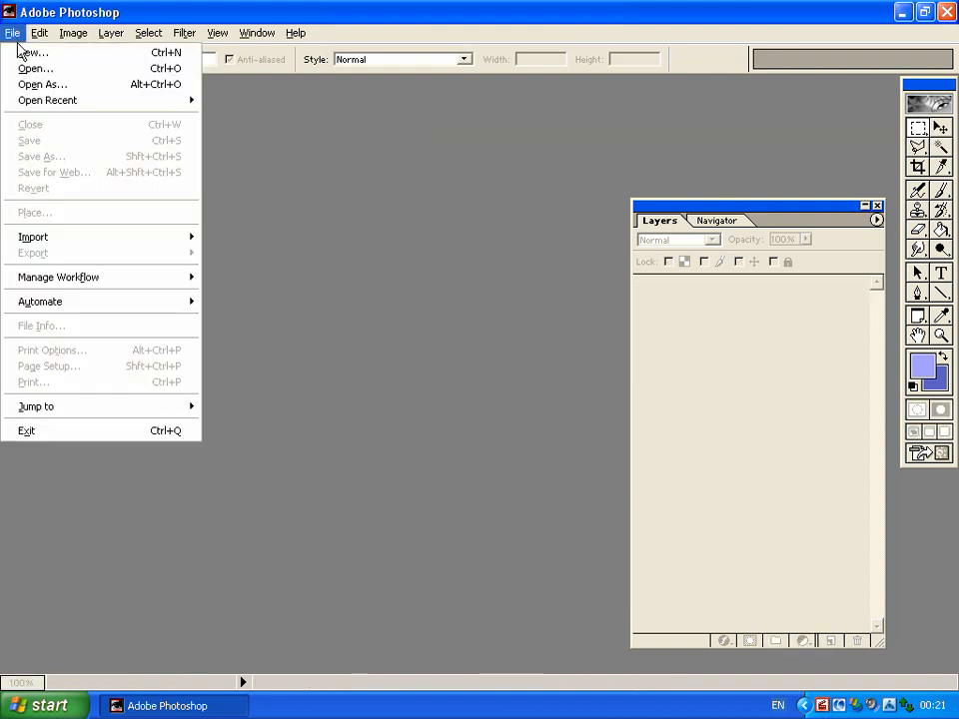
left_click(34, 67)
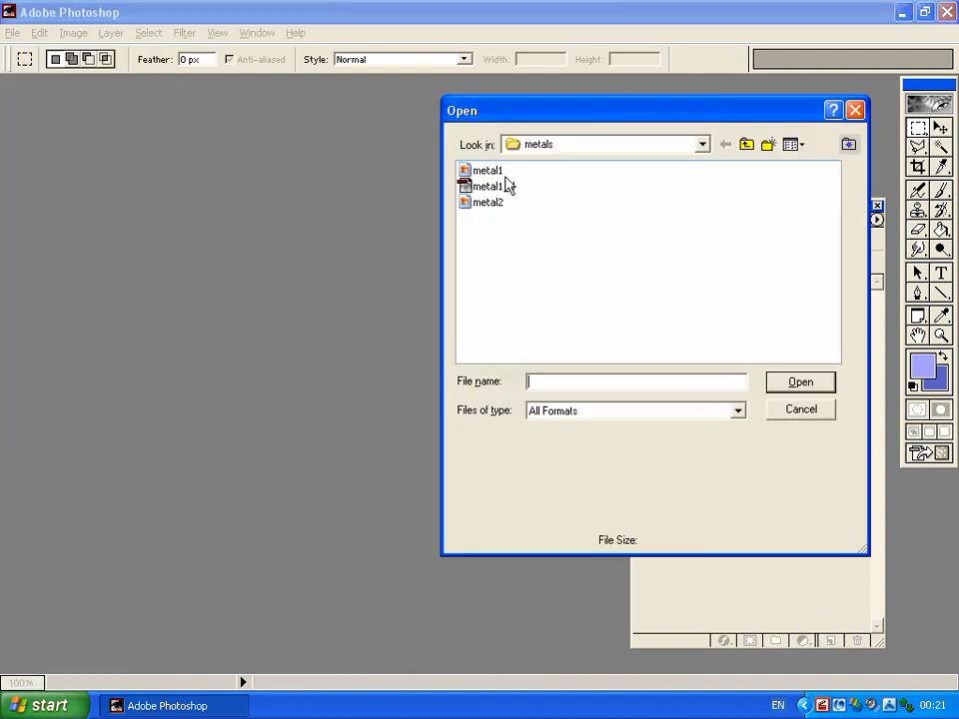
double_click(495, 188)
Scale the metal1_d.tga image to 50 percent of its width with proportions constrained.
left_click(66, 33)
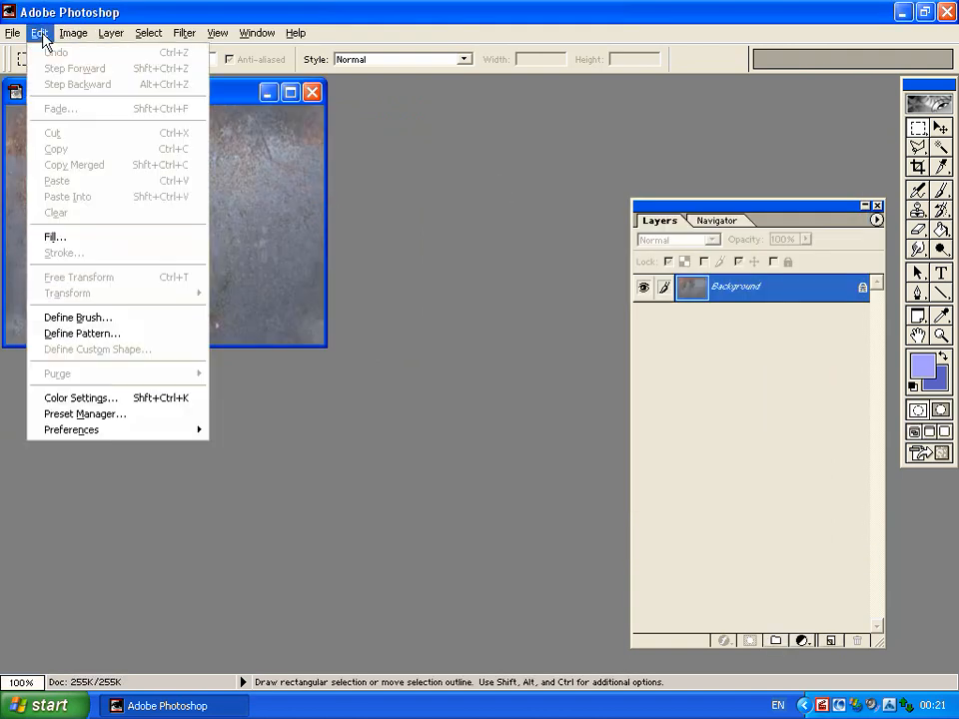
mouse_move(90, 80)
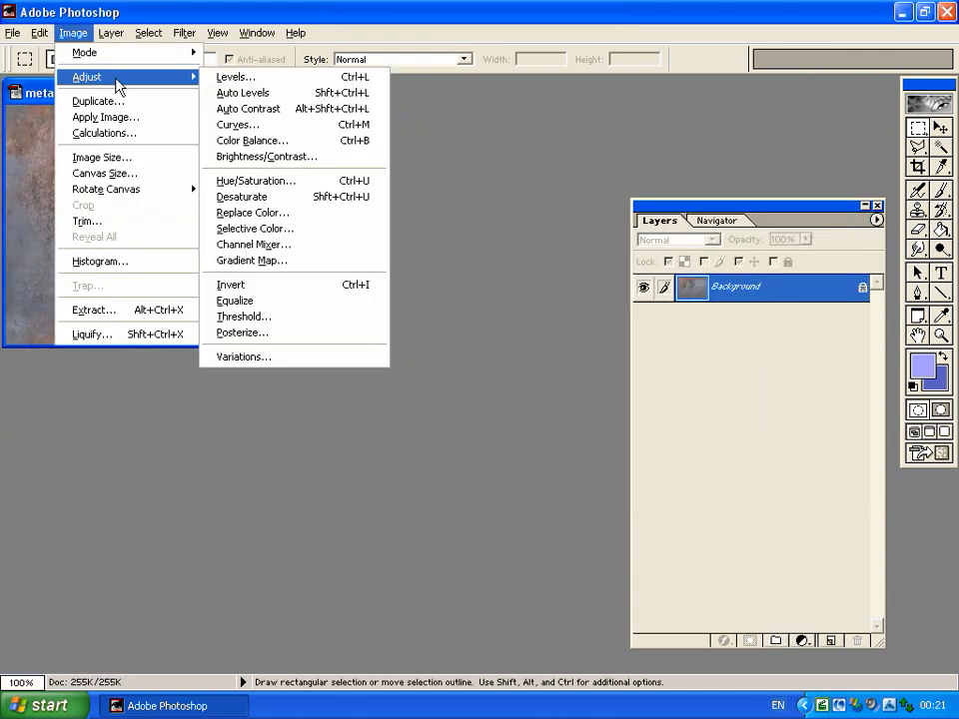
left_click(118, 160)
left_click_drag(498, 96, 469, 128)
left_click_drag(546, 130, 583, 137)
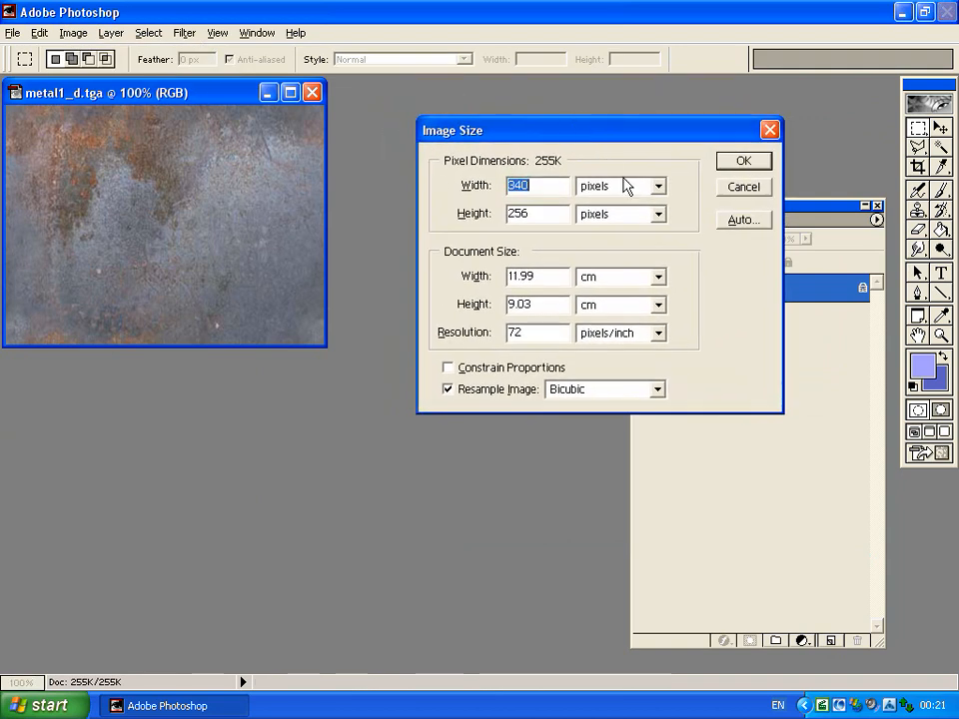
left_click(448, 367)
left_click(596, 186)
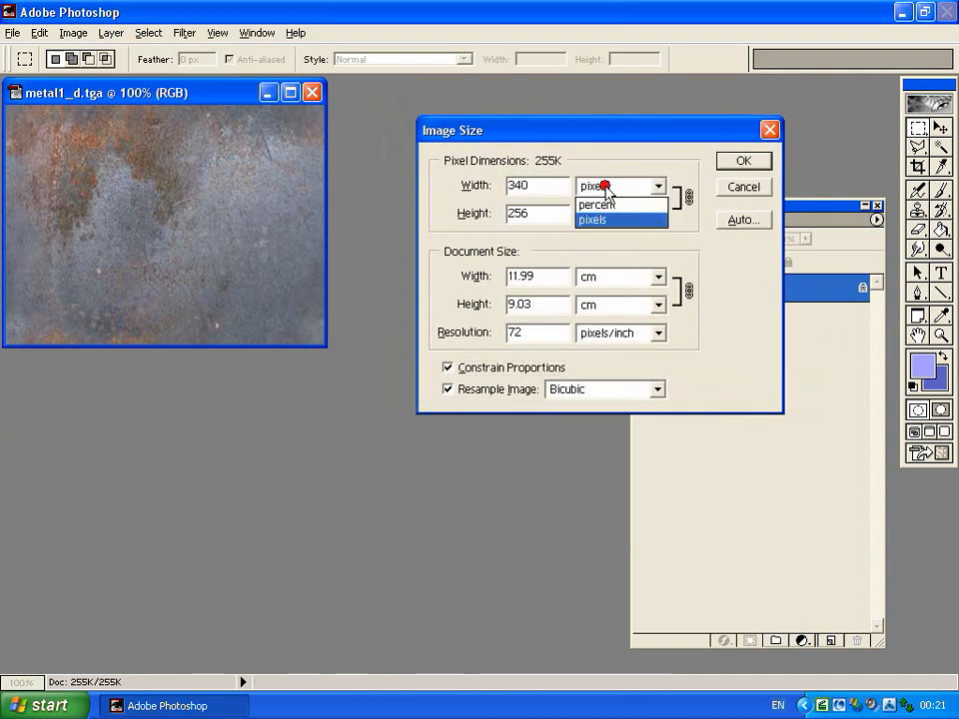
left_click(612, 207)
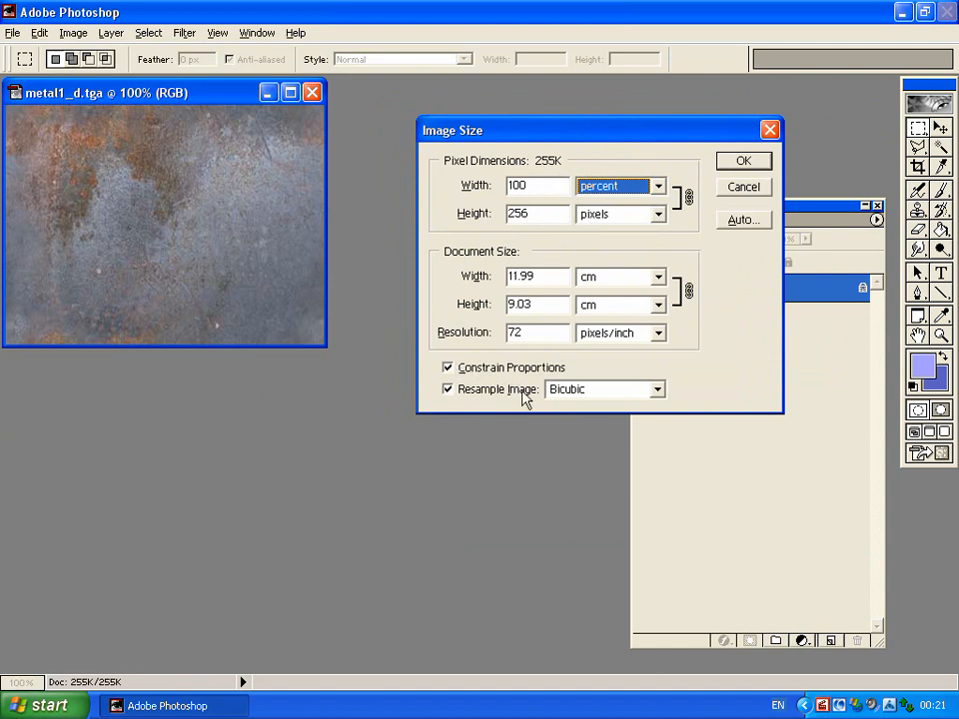
double_click(514, 185)
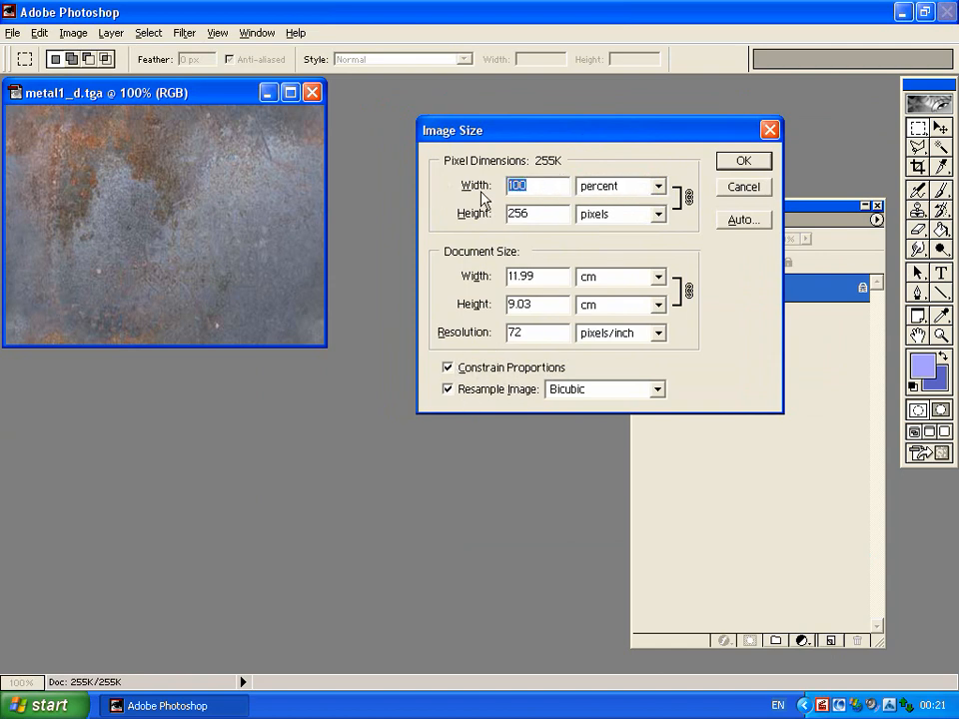
type("50")
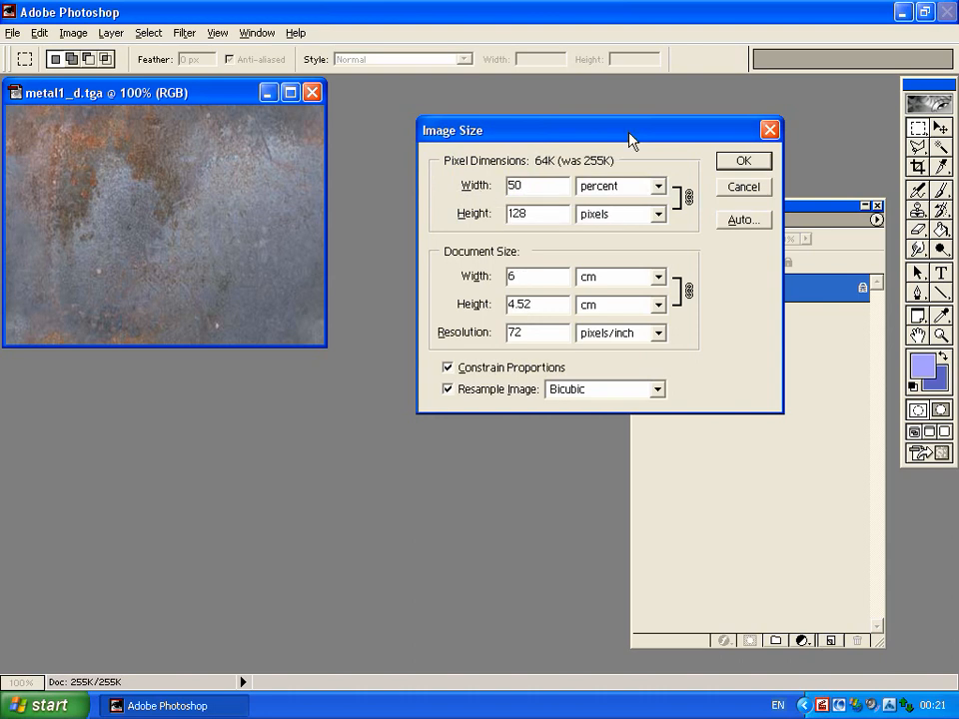
left_click(745, 167)
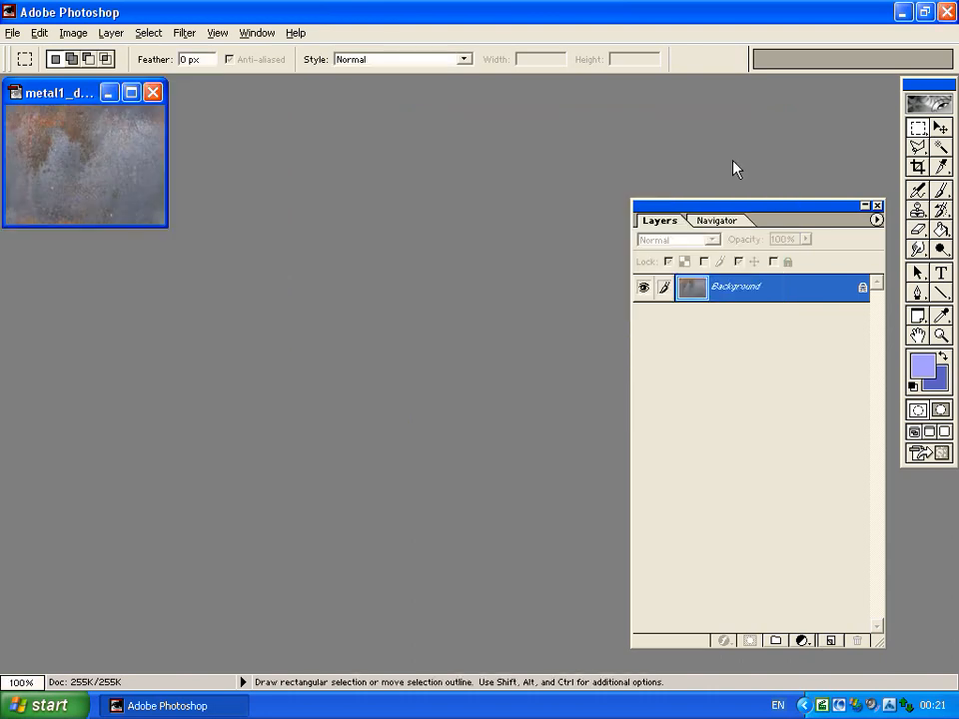
Save the reduced image as a separate Targa file named metal1_ed in the metals folder and close it.
left_click(14, 32)
left_click(62, 157)
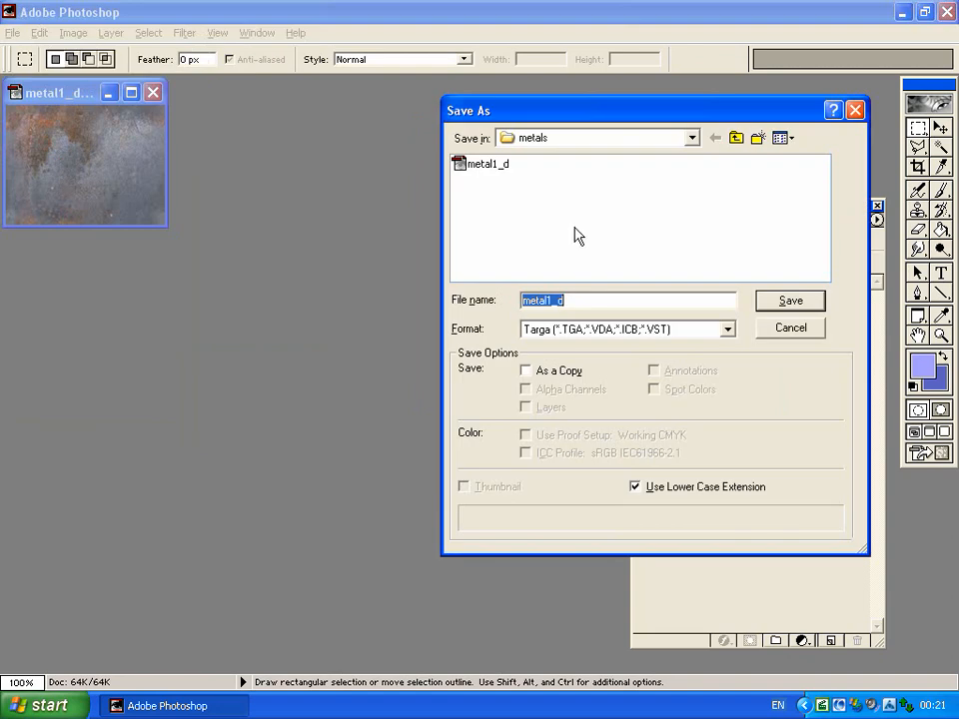
left_click(607, 298)
type("e")
left_click(809, 302)
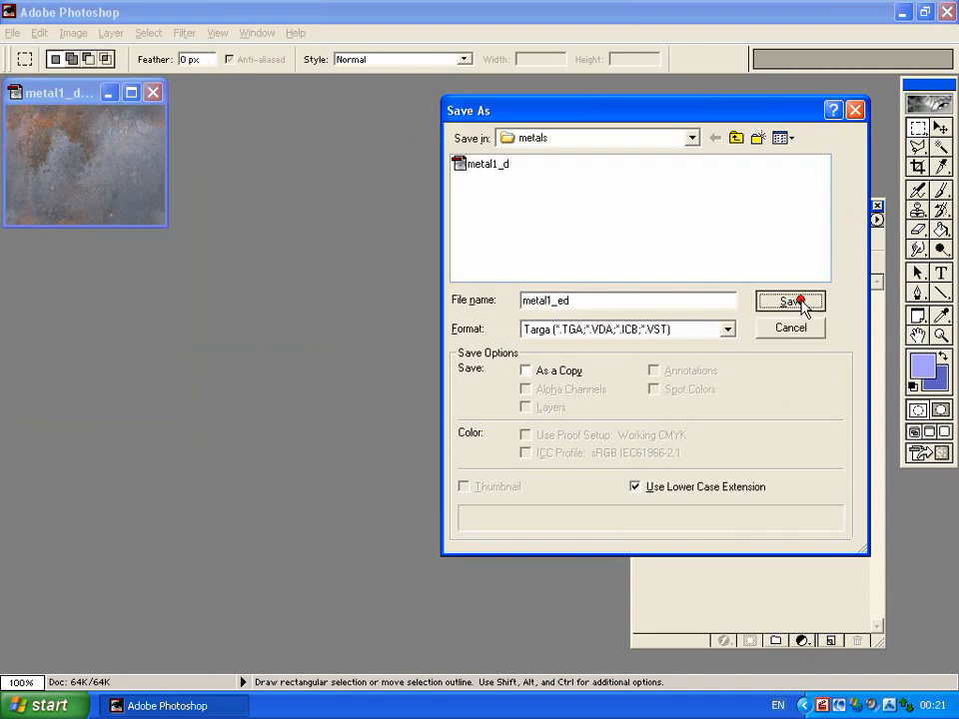
left_click(534, 328)
left_click(153, 92)
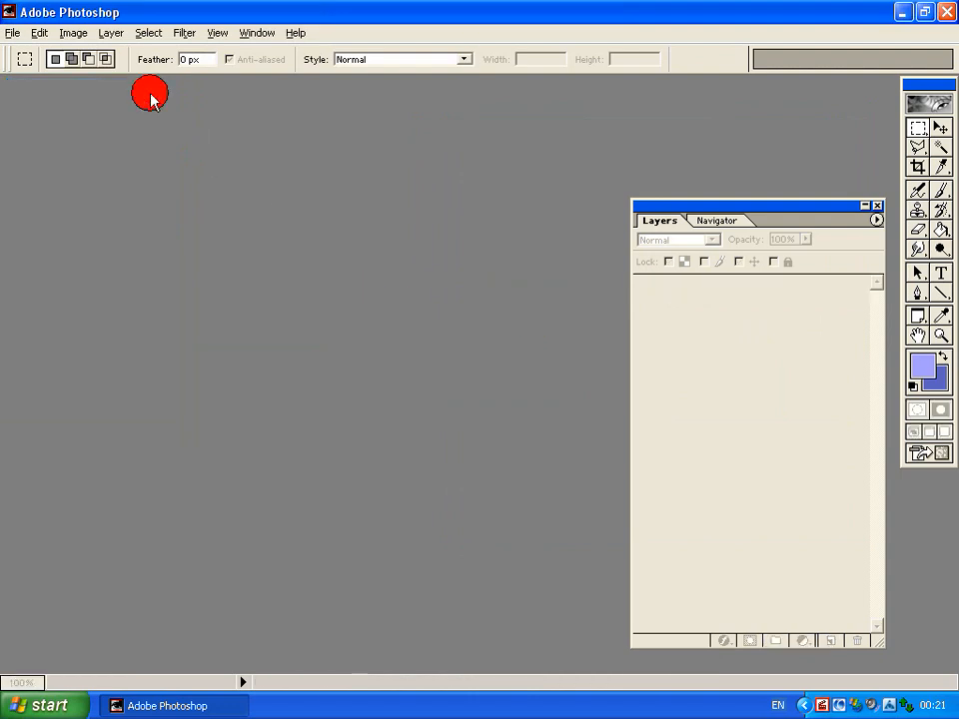
Reopen metal1_d.tga from the metals folder and move its window away from the workspace corner.
left_click(10, 33)
left_click(46, 70)
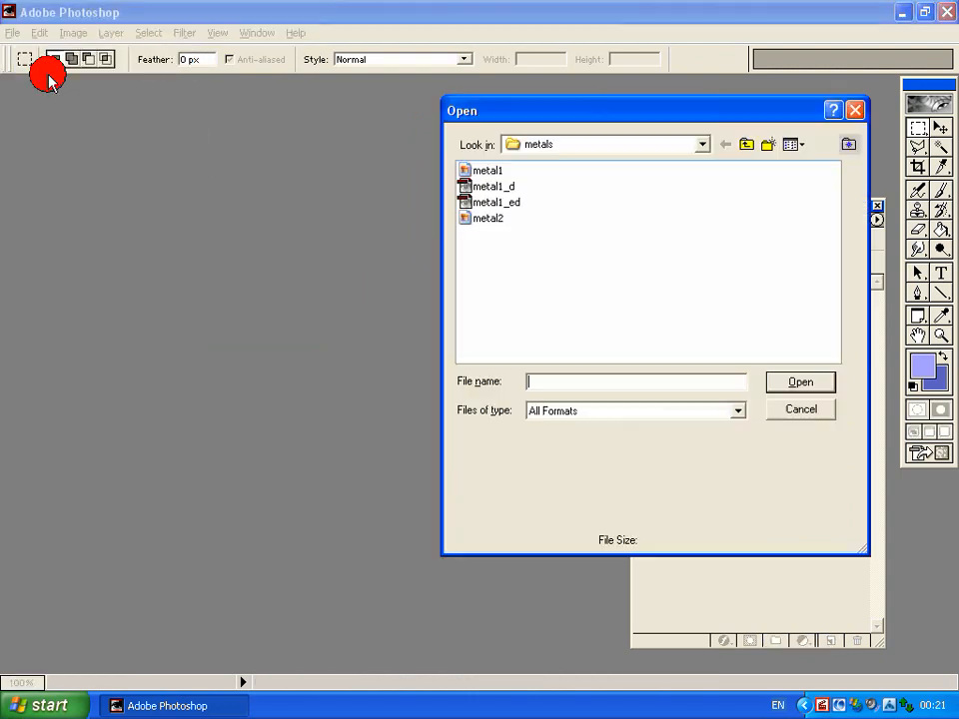
double_click(506, 190)
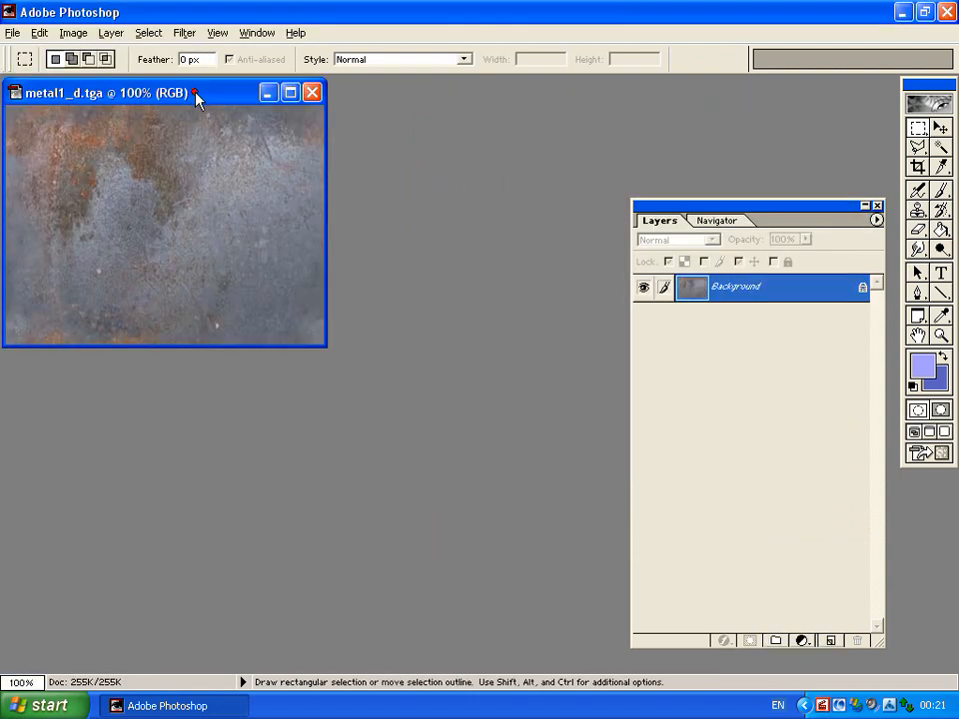
left_click_drag(195, 96, 281, 113)
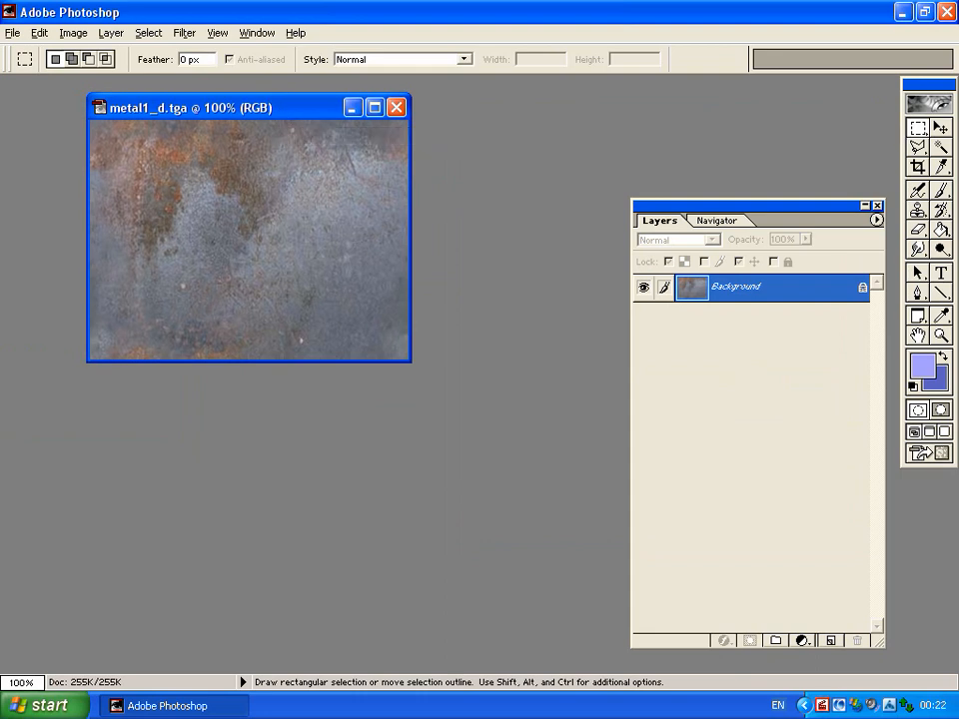
Convert the metal1_d.tga image to Grayscale mode, discarding its color information.
left_click(73, 33)
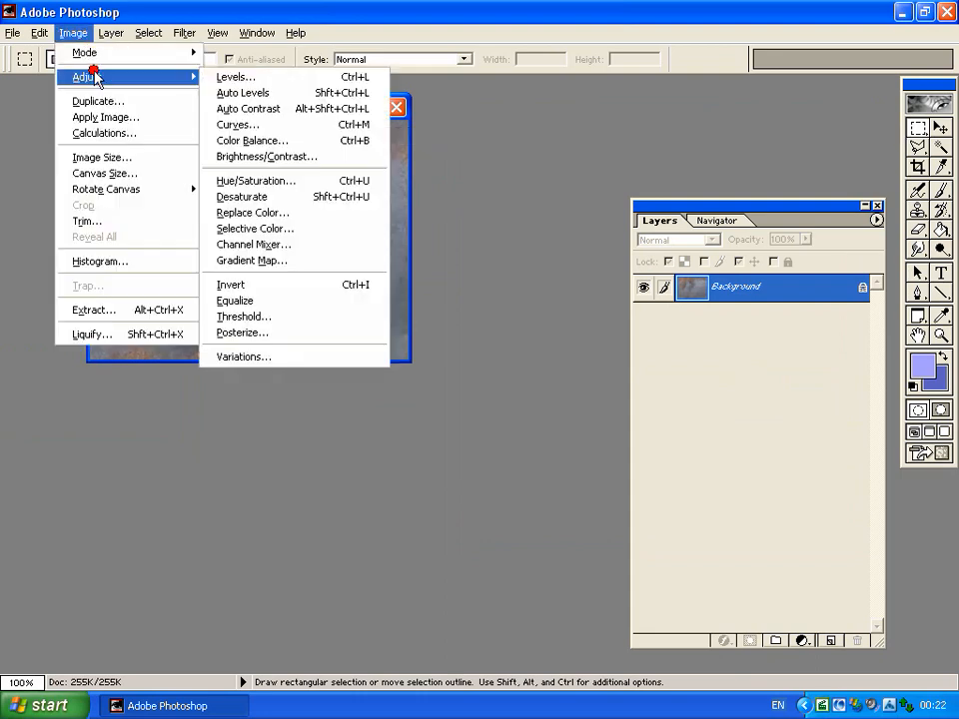
mouse_move(100, 58)
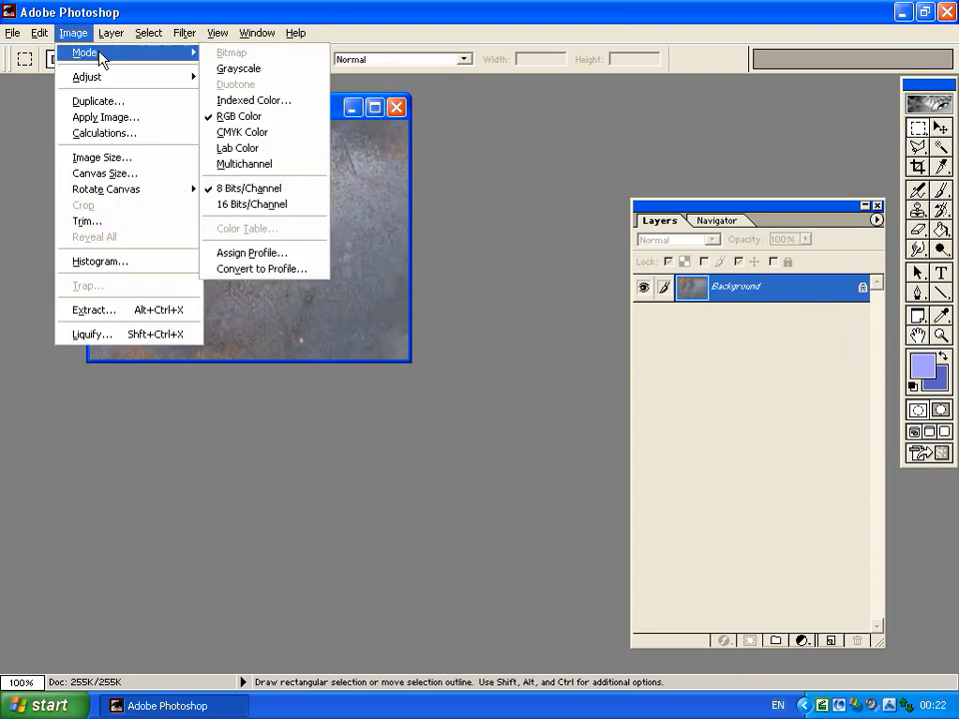
left_click(280, 70)
left_click(454, 266)
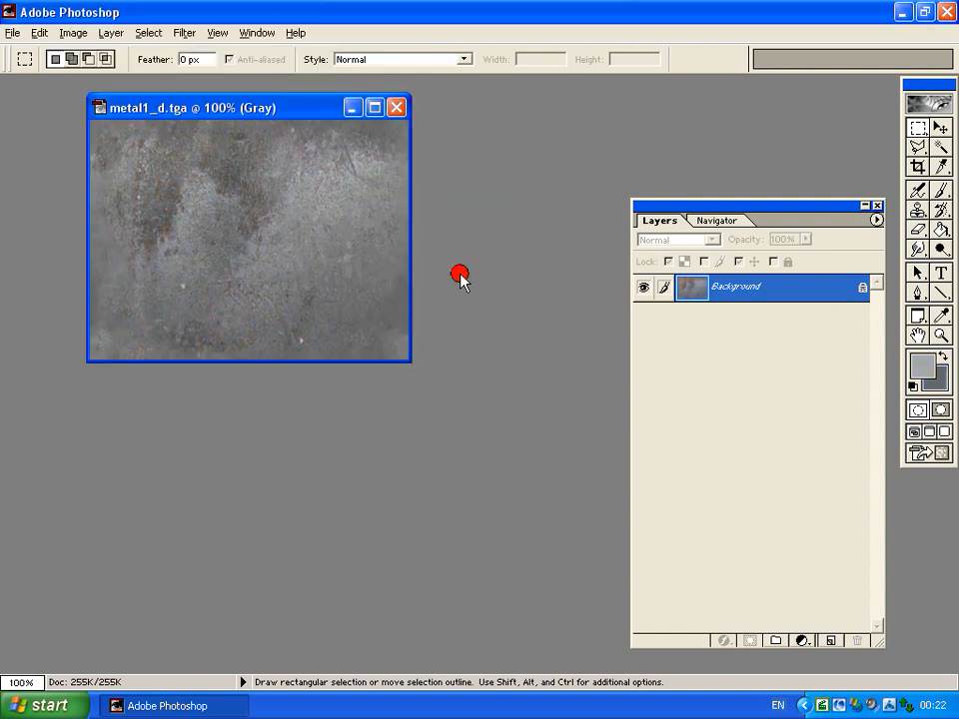
Bend the gray image's Curves graph into a steep peak and dip, placing one point at input 38%, output 75%.
left_click(40, 32)
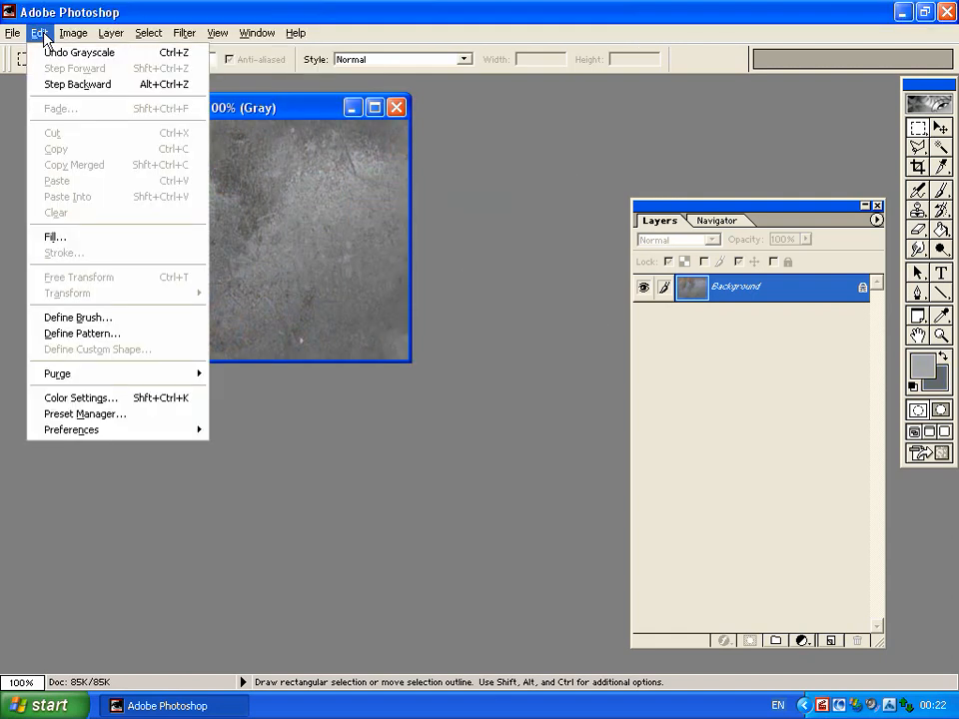
mouse_move(73, 33)
mouse_move(95, 76)
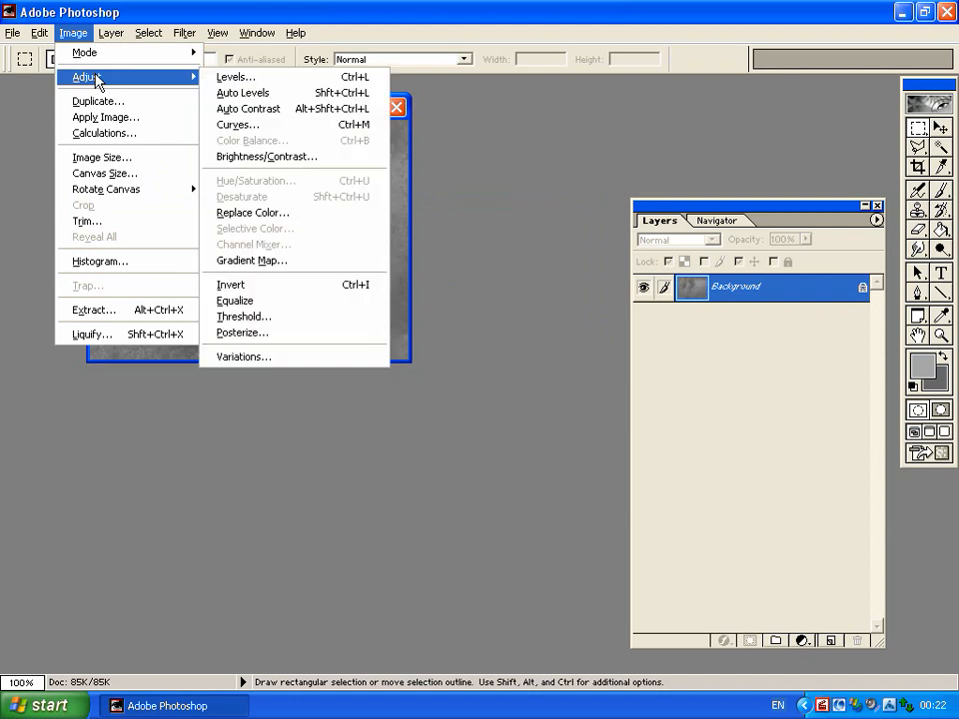
left_click(243, 125)
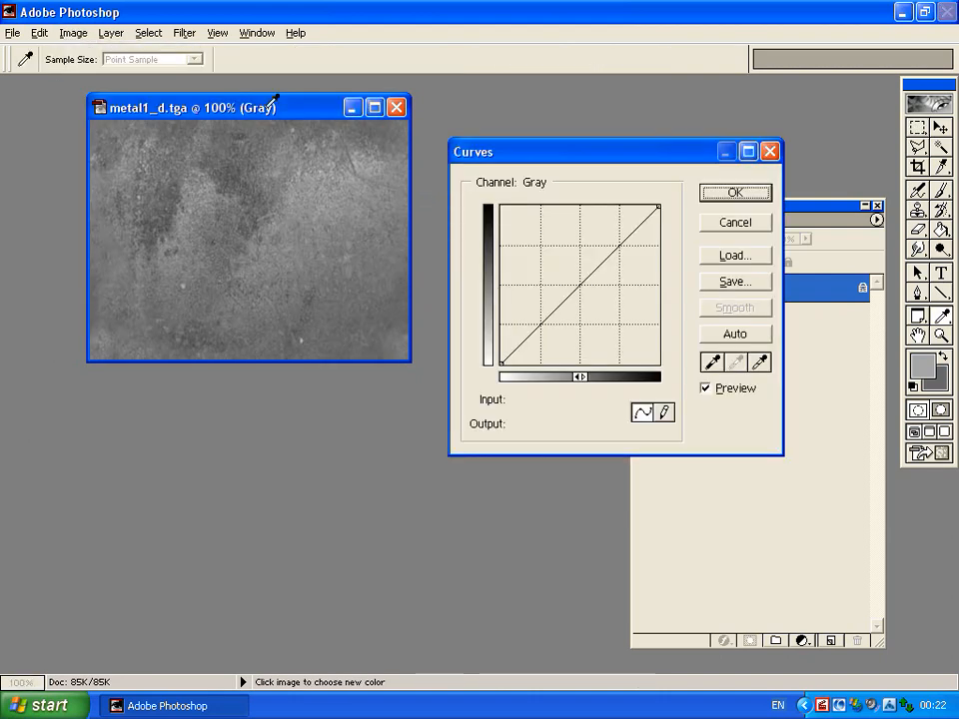
left_click_drag(540, 323, 535, 295)
left_click(563, 303)
left_click(602, 282)
left_click_drag(601, 283, 563, 261)
mouse_move(606, 306)
left_mouse_down()
mouse_move(601, 288)
mouse_move(598, 314)
left_mouse_up()
left_click_drag(563, 261, 559, 246)
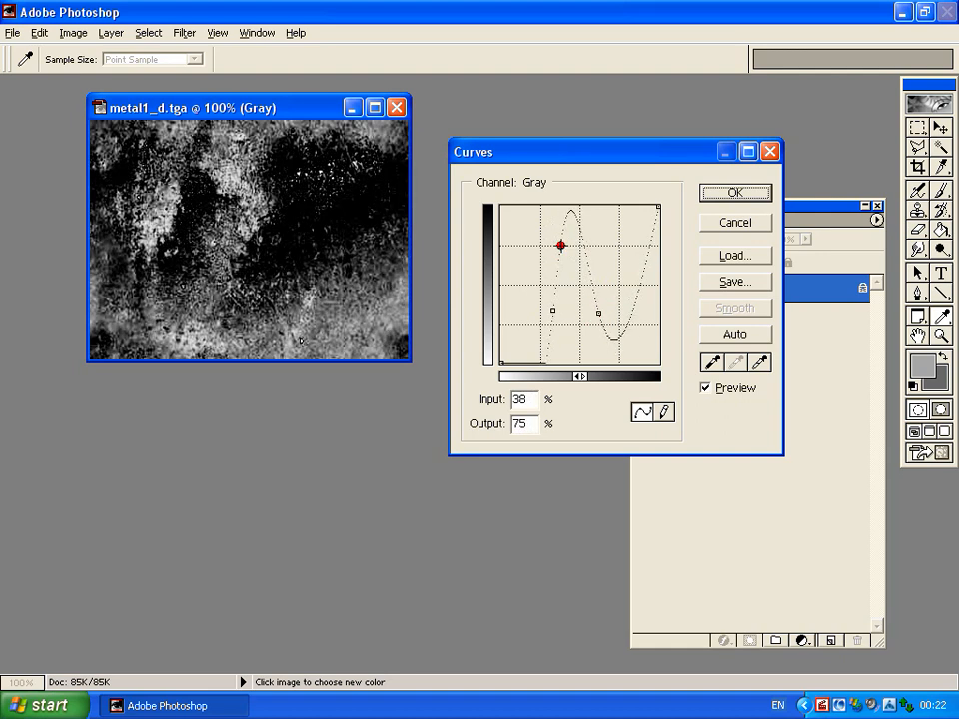
Add two more curve points, move the lower middle point to input 58%, output 26%, and apply the Curves adjustment.
left_click(584, 238)
left_click_drag(584, 244, 646, 282)
left_click_drag(599, 314, 593, 323)
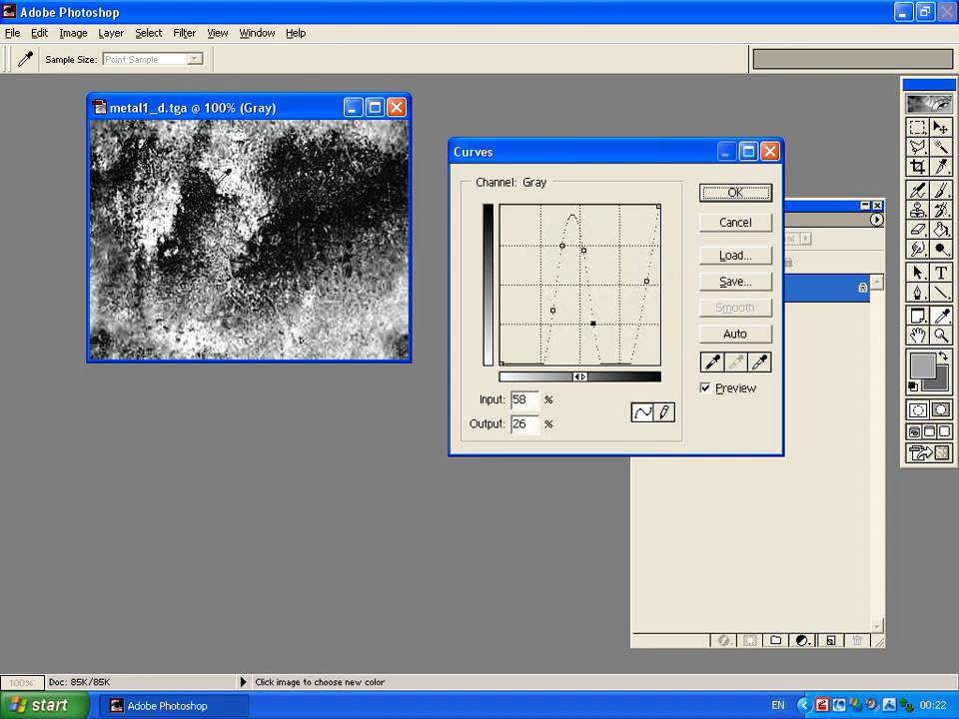
left_click(717, 199)
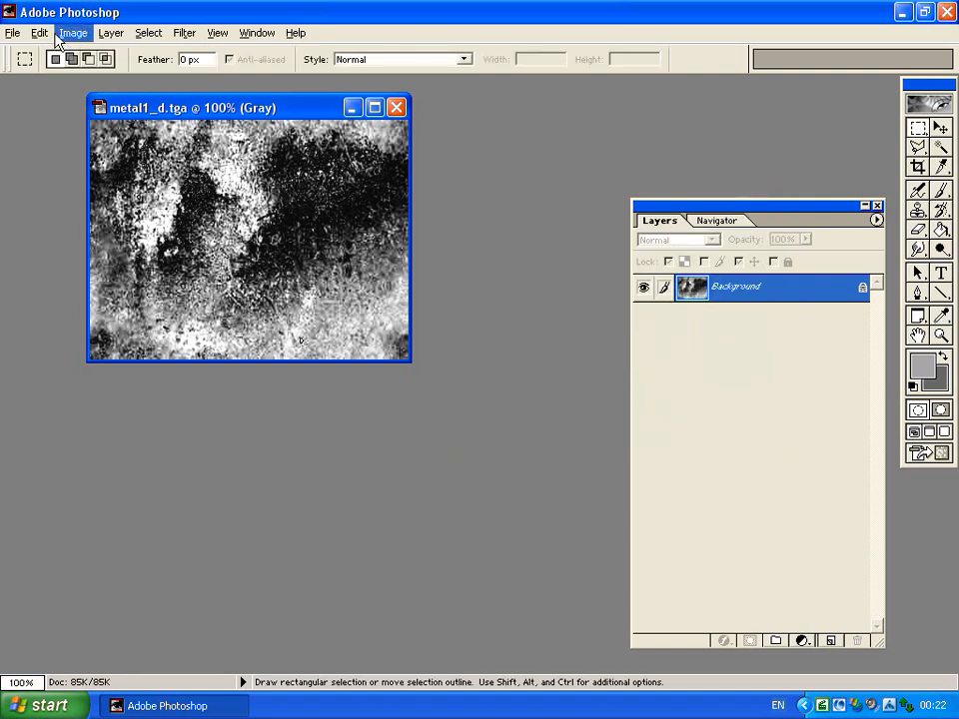
Save the high-contrast gray image as a Targa file named metal1_s in the metals folder and close it.
left_click(14, 33)
left_click(112, 10)
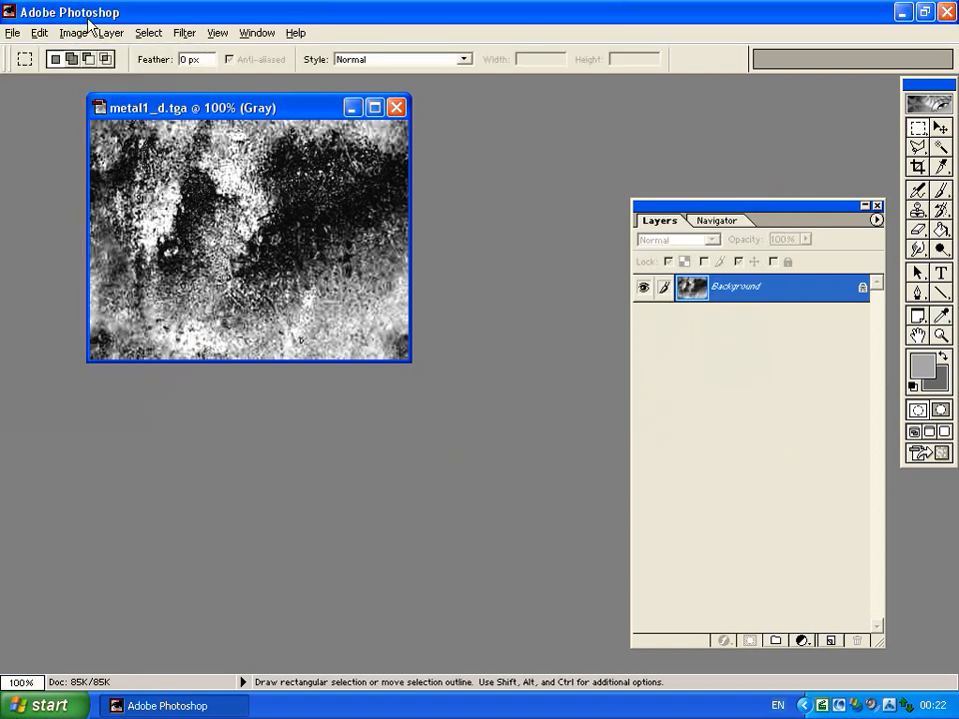
left_click(12, 33)
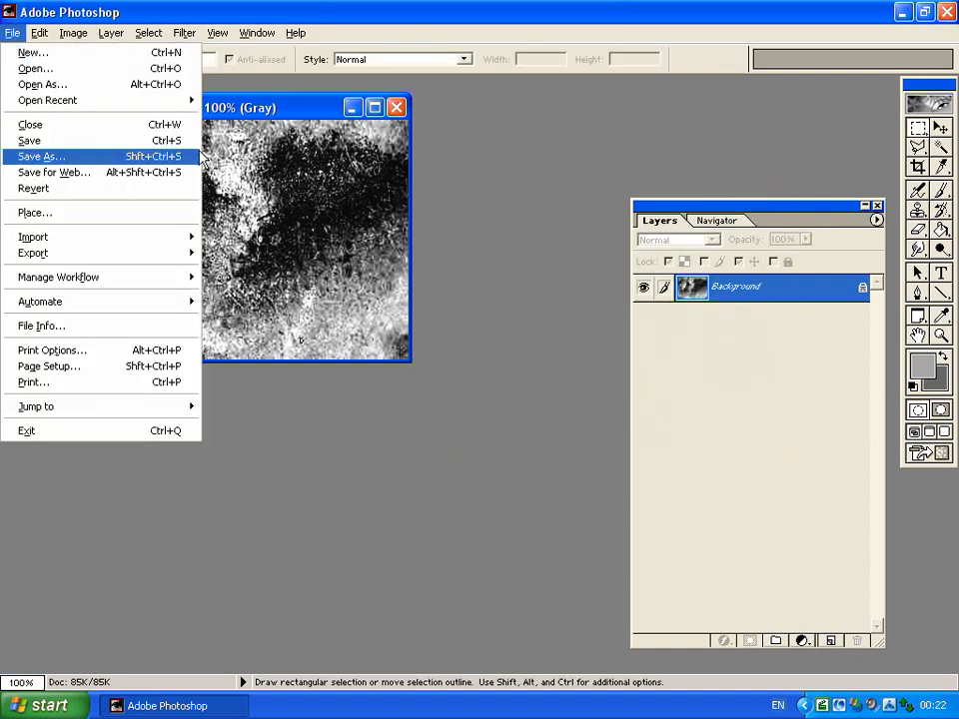
left_click(68, 160)
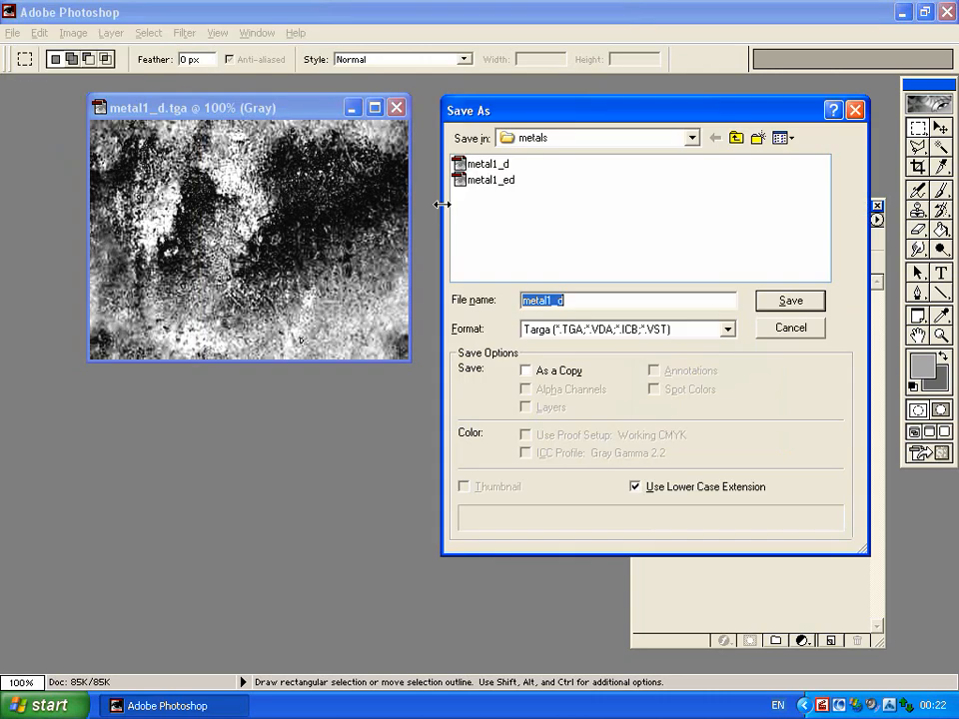
left_click(545, 301)
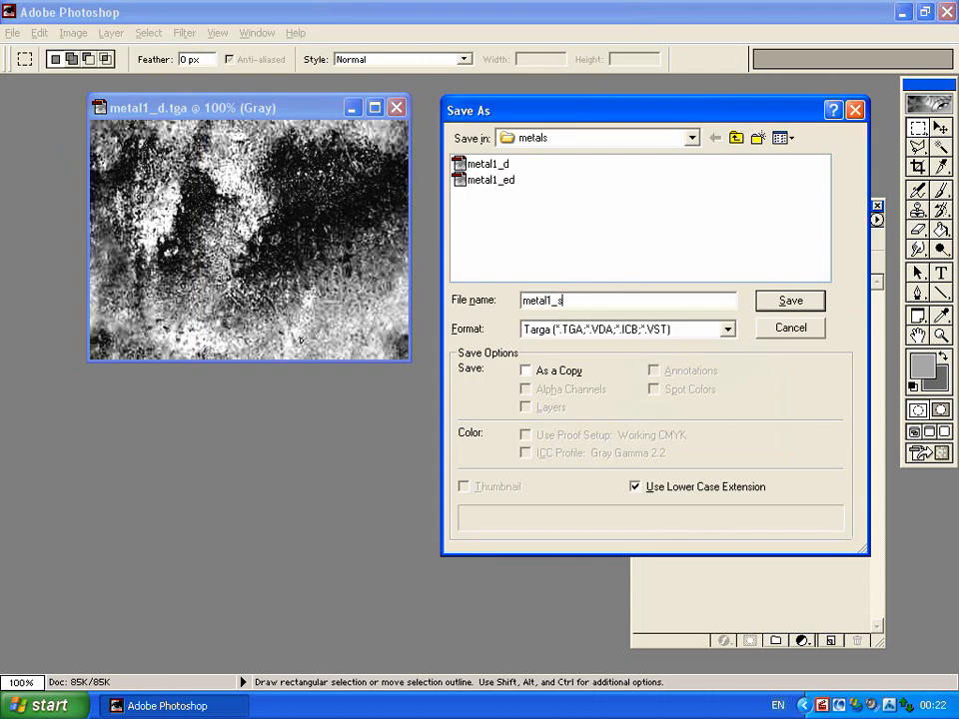
left_click(789, 302)
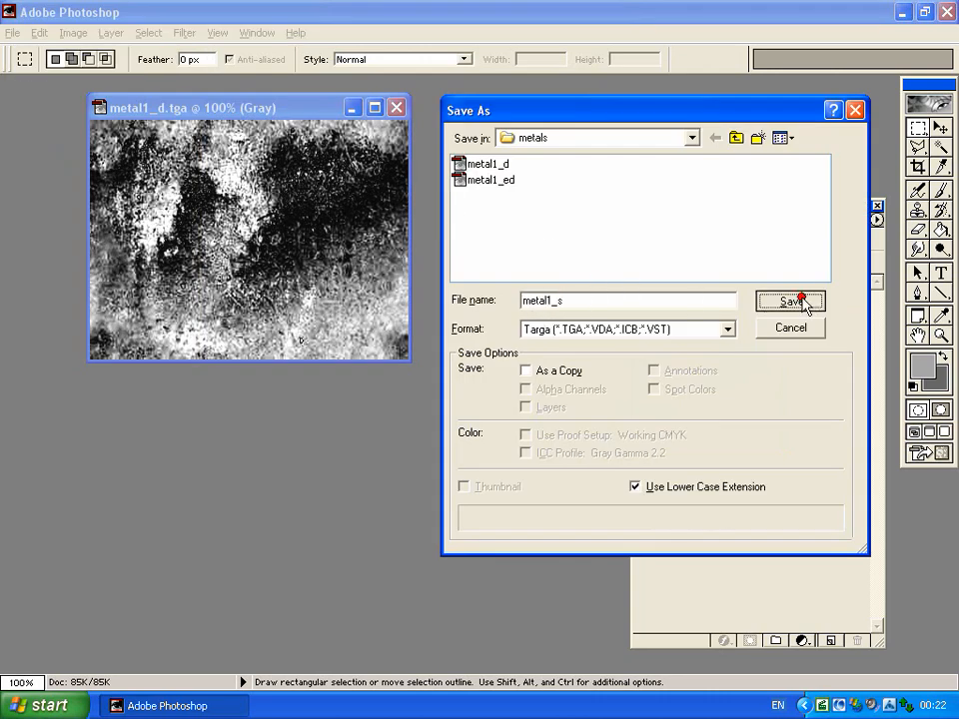
left_click(398, 107)
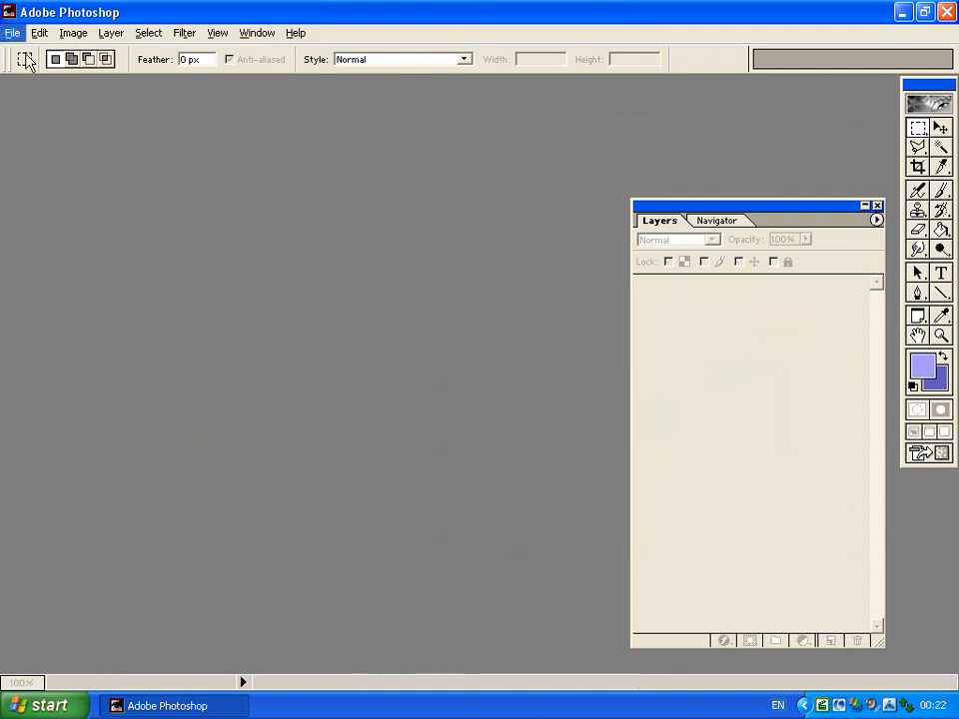
Open metal2.jpg from the metals folder and check its image size without altering the dimensions.
left_click(12, 32)
left_click(22, 67)
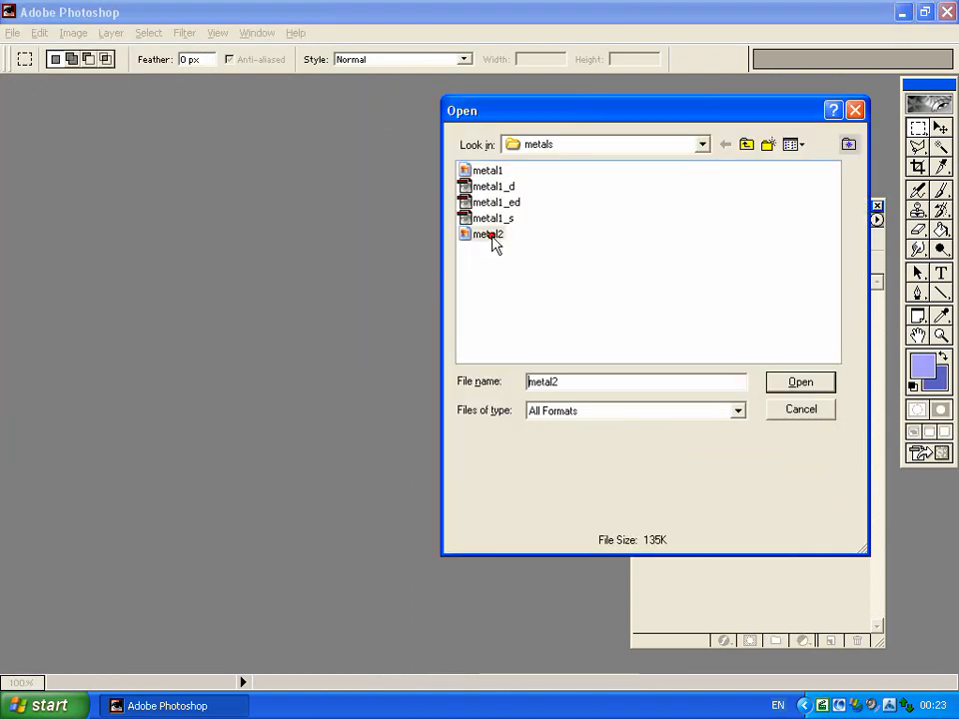
double_click(493, 244)
left_click_drag(300, 94, 360, 99)
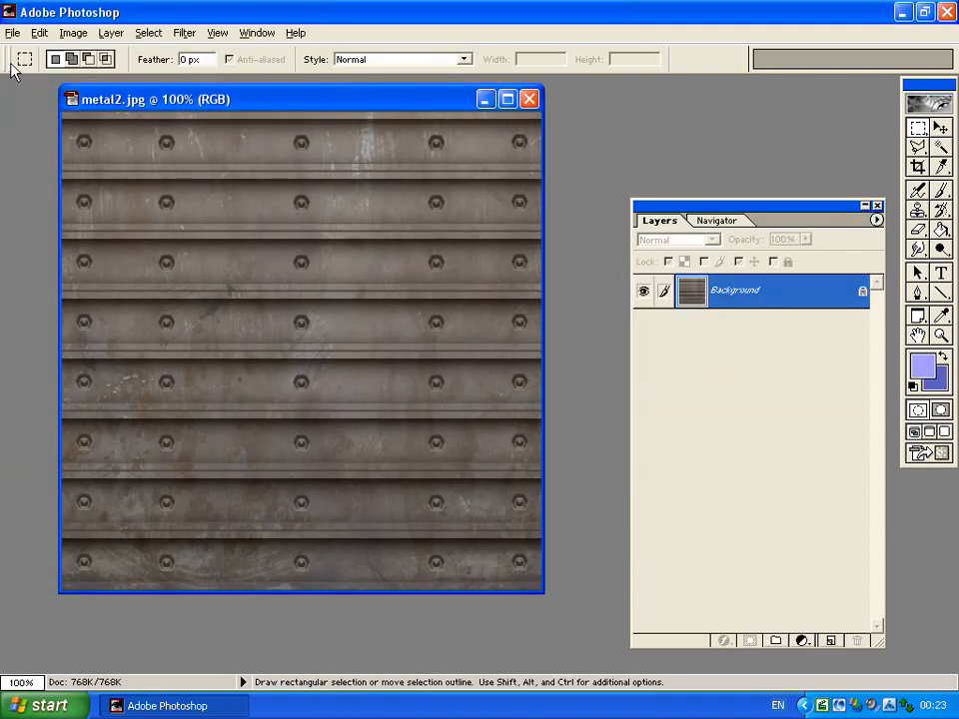
left_click(73, 33)
left_click(110, 157)
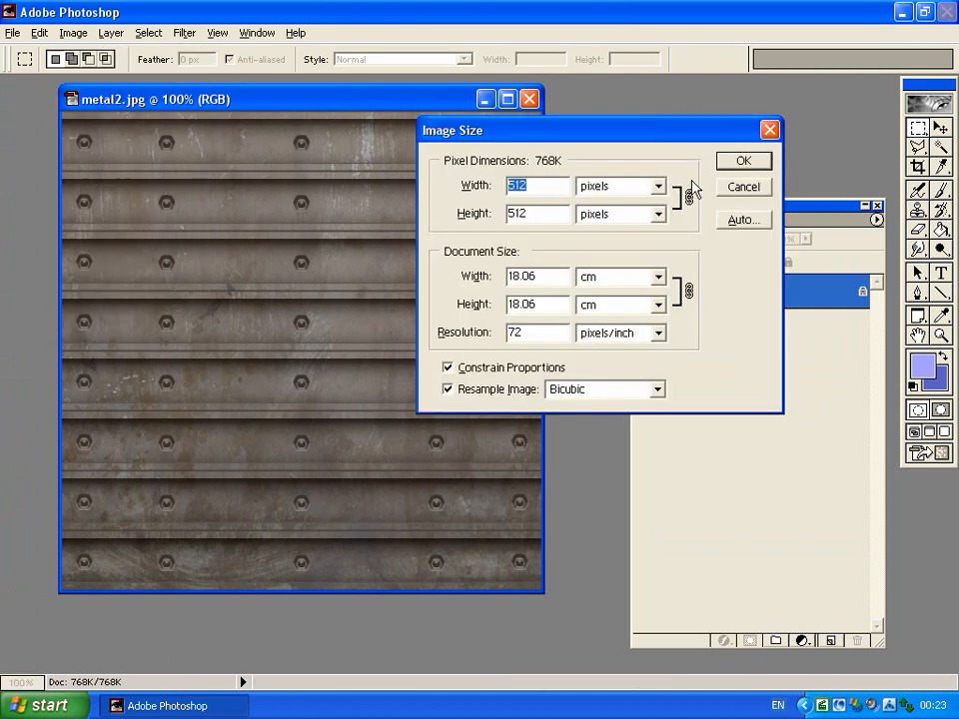
key("Return")
left_click(12, 33)
left_click(40, 156)
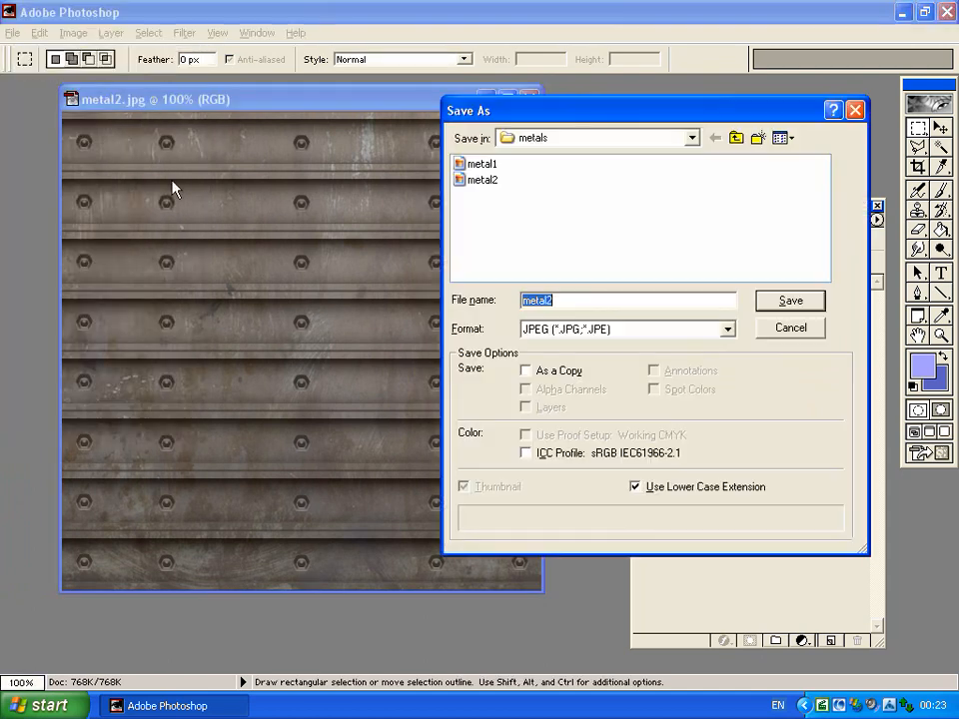
left_click(578, 297)
left_click(789, 301)
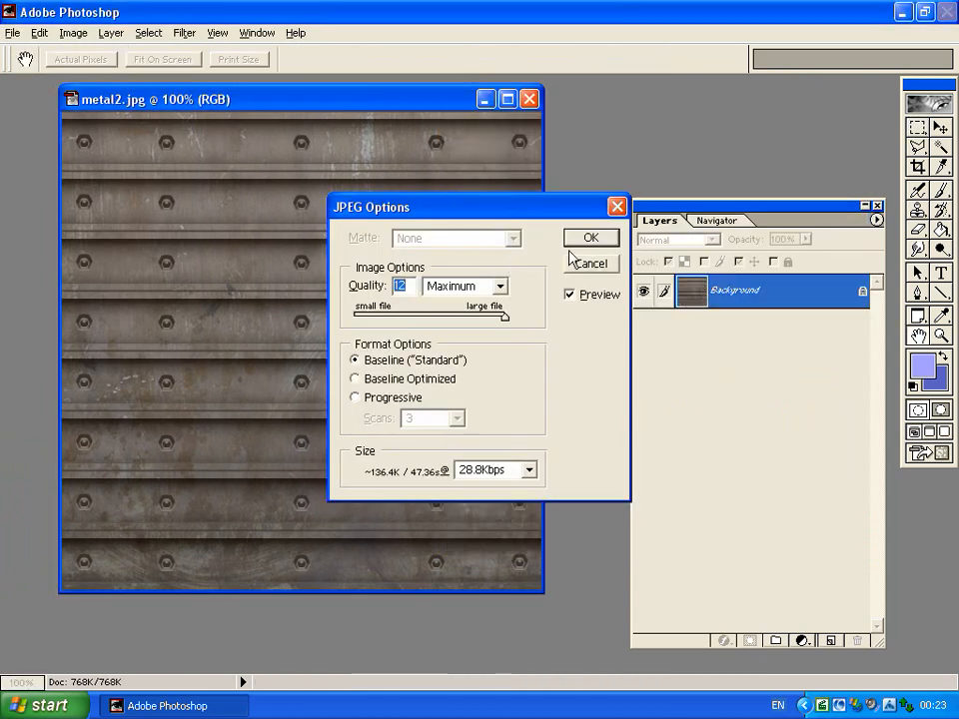
left_click(586, 240)
Save the metal2 image as a Targa file named metal2_d in the metals folder.
left_click(12, 33)
left_click(62, 156)
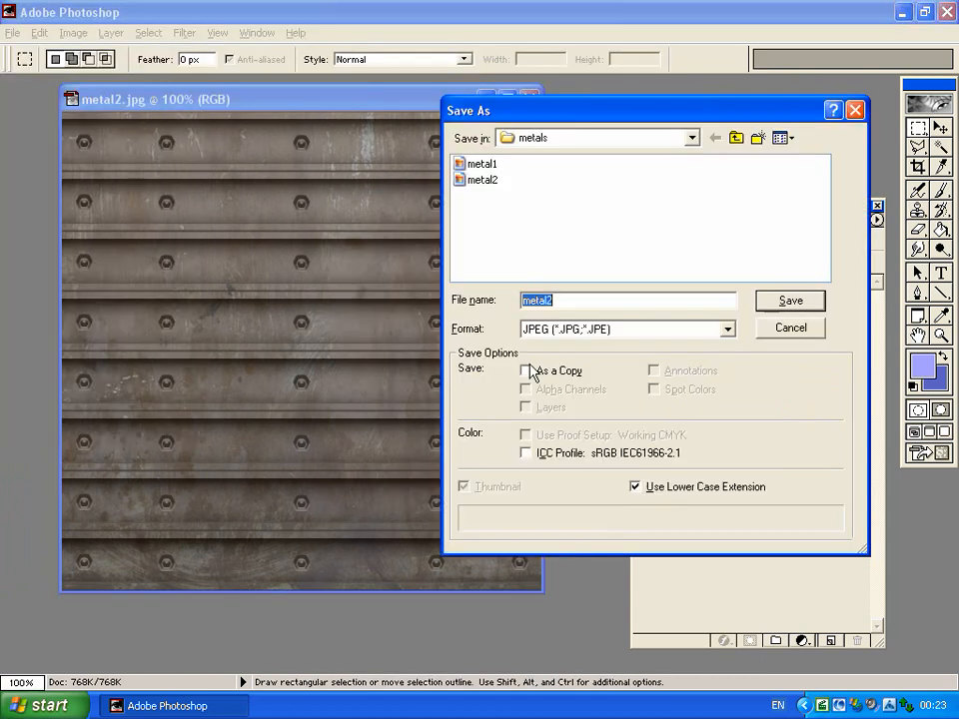
left_click(582, 329)
left_click(606, 445)
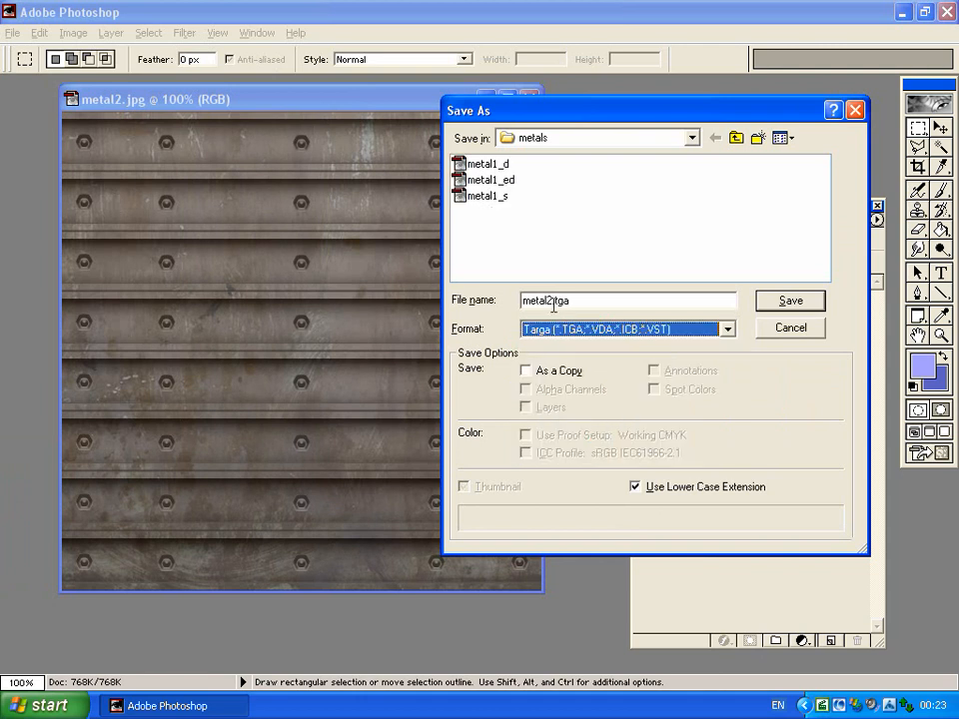
left_click(789, 300)
left_click(548, 328)
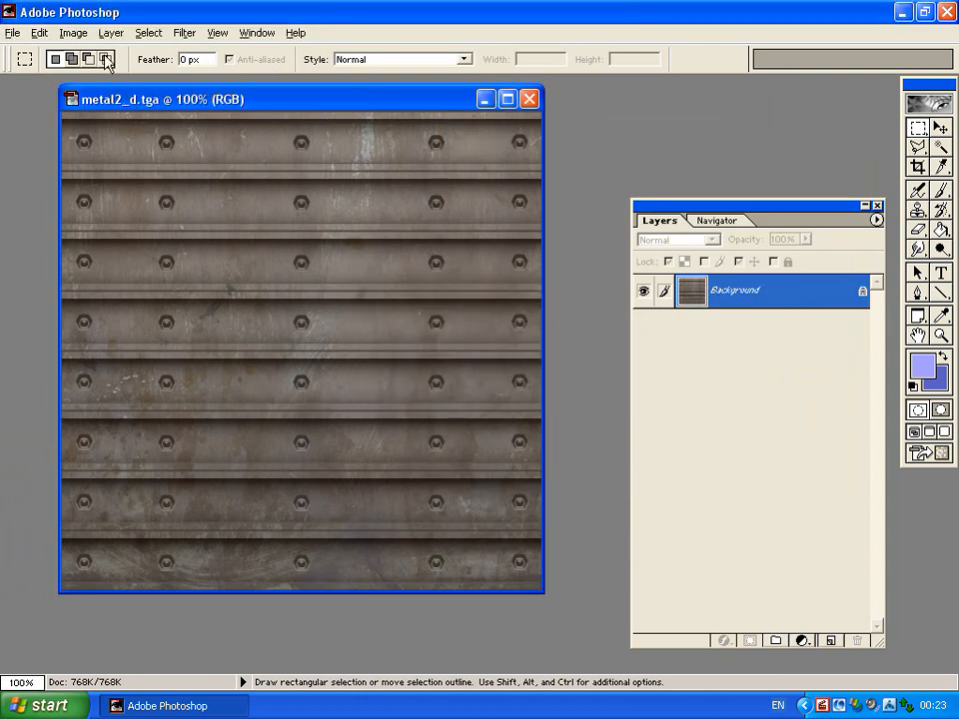
Resize the metal2_d image to 25 percent width with proportions constrained.
left_click(73, 33)
left_click(115, 155)
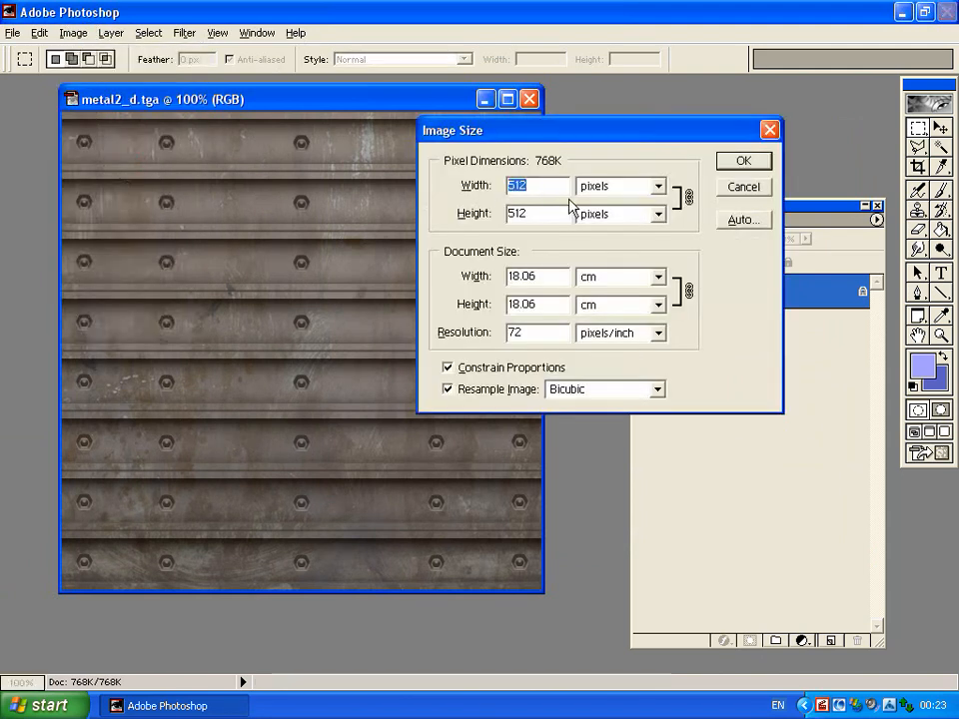
left_click(455, 368)
left_click(620, 185)
left_click(620, 205)
left_click_drag(522, 186, 444, 197)
type("50")
left_click(447, 367)
left_click_drag(544, 185, 455, 194)
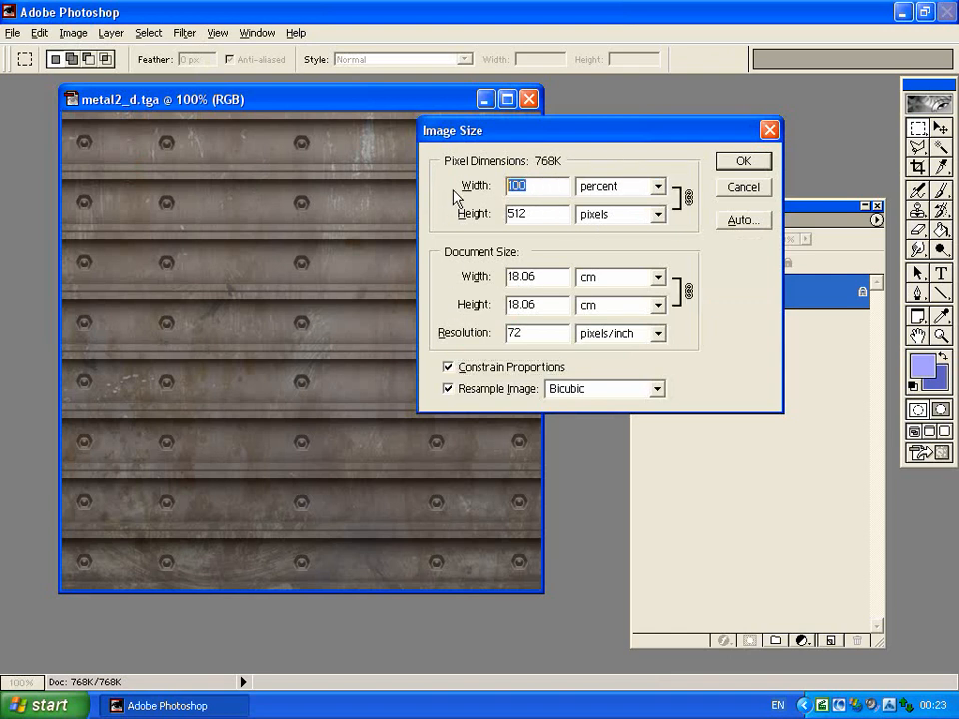
type("50")
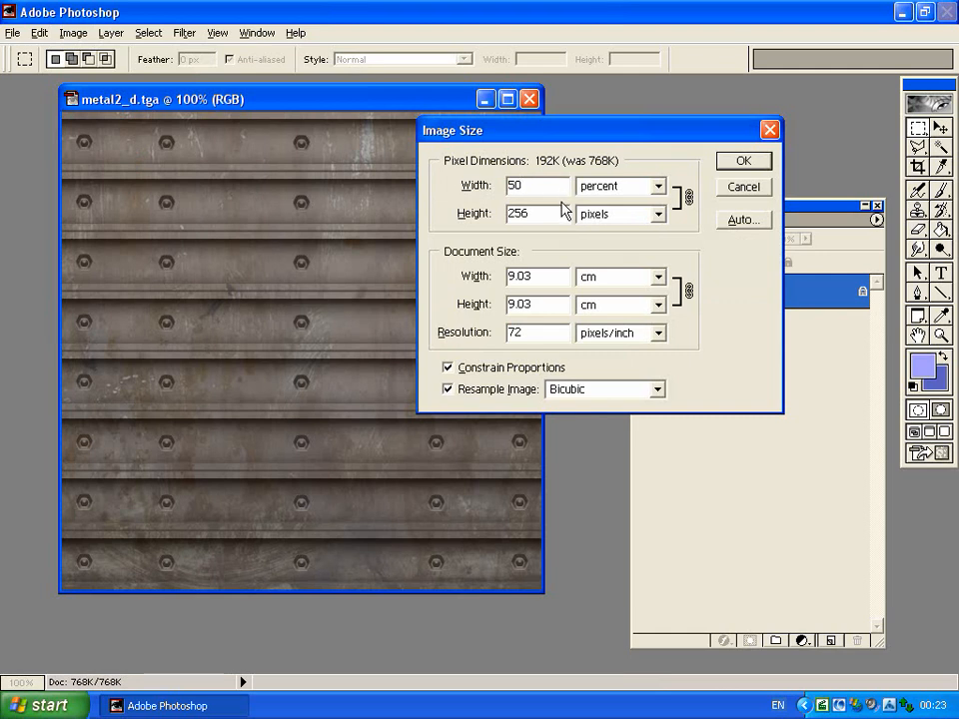
left_click_drag(545, 185, 471, 185)
type("25")
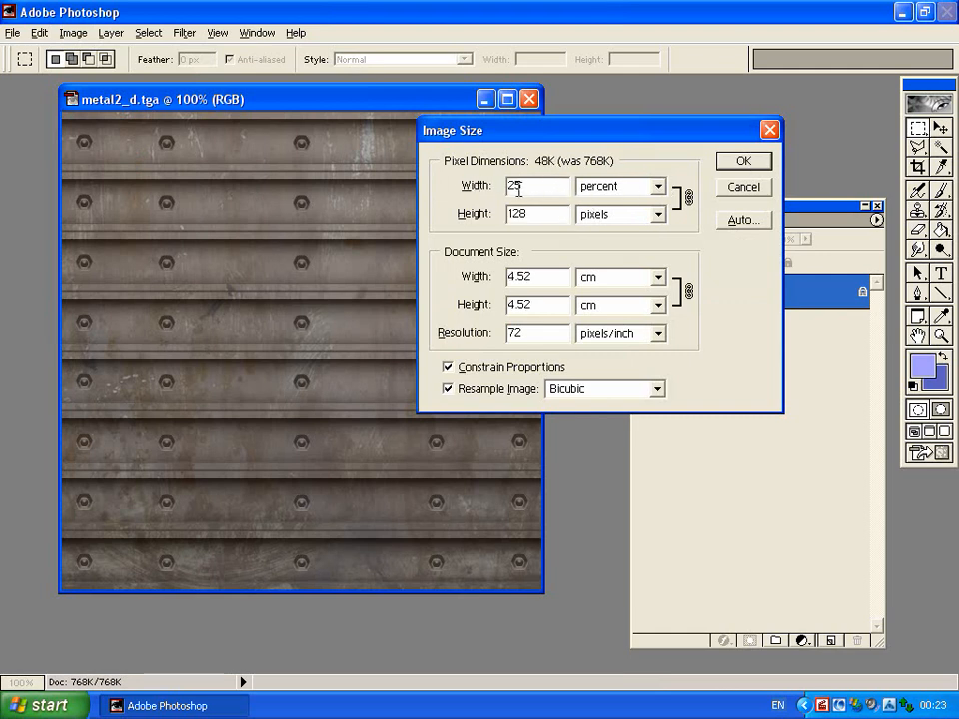
left_click(743, 166)
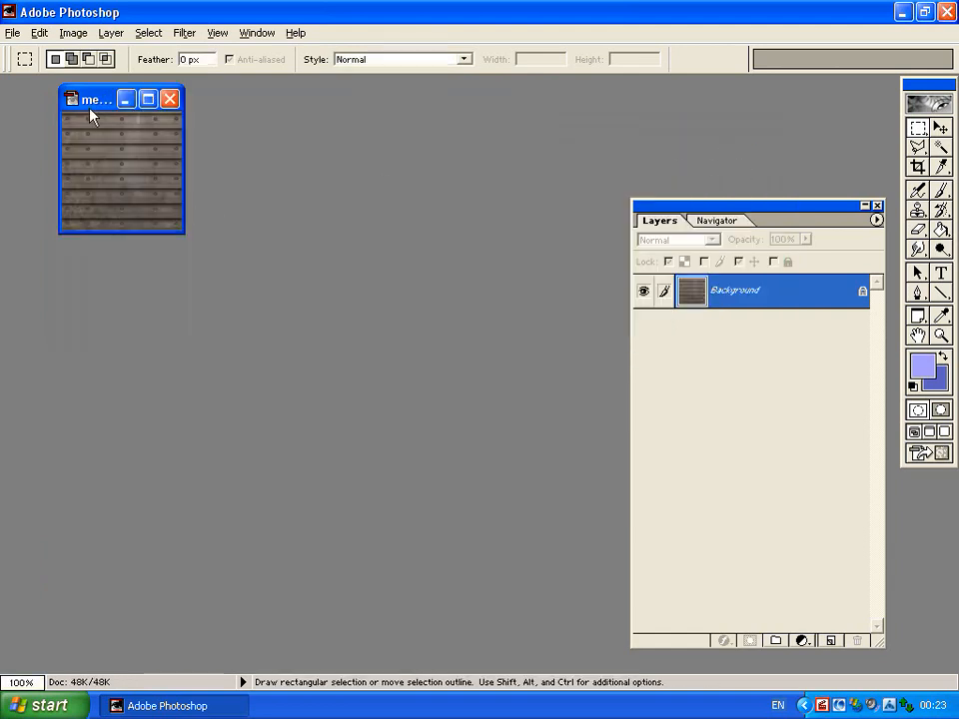
Save the reduced image as a Targa file named metal2_ed in the metals folder and close it.
left_click(12, 32)
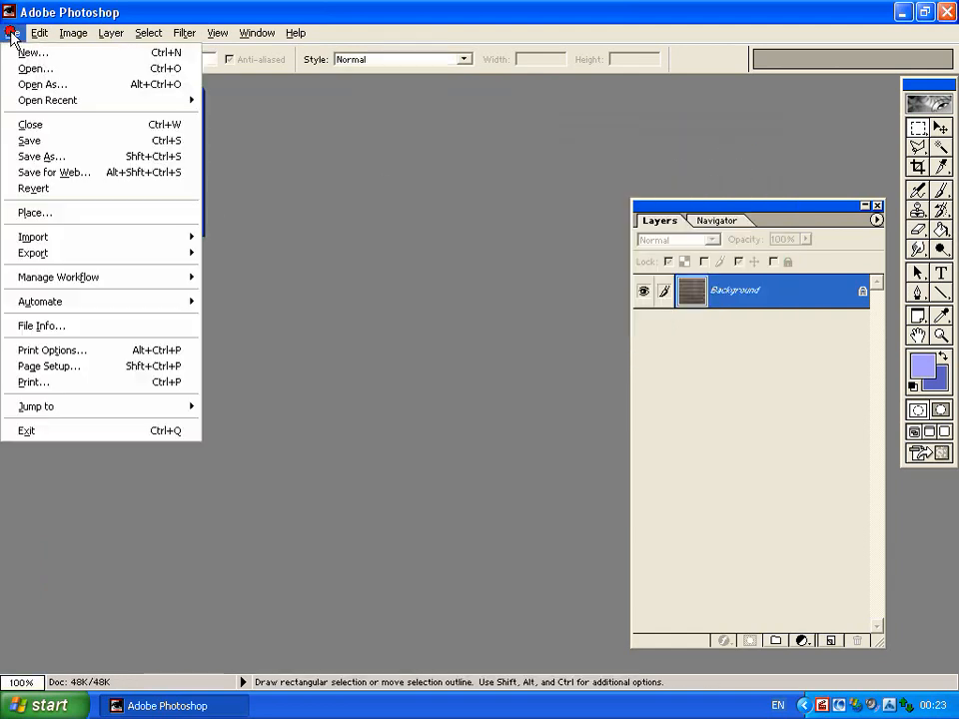
left_click(64, 157)
left_click(557, 301)
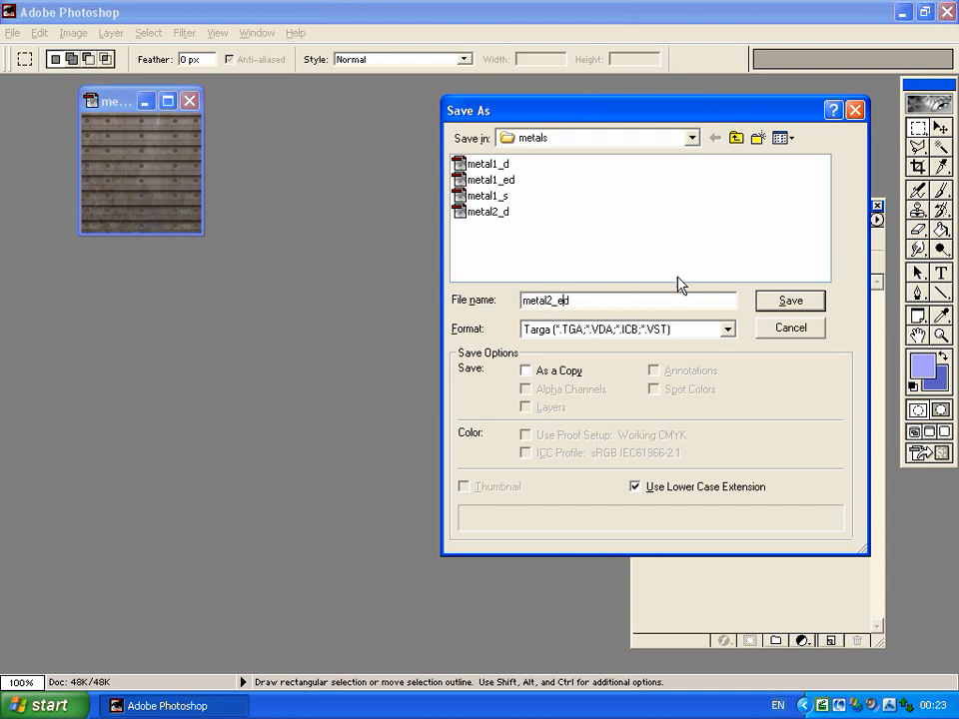
left_click(790, 300)
left_click(553, 330)
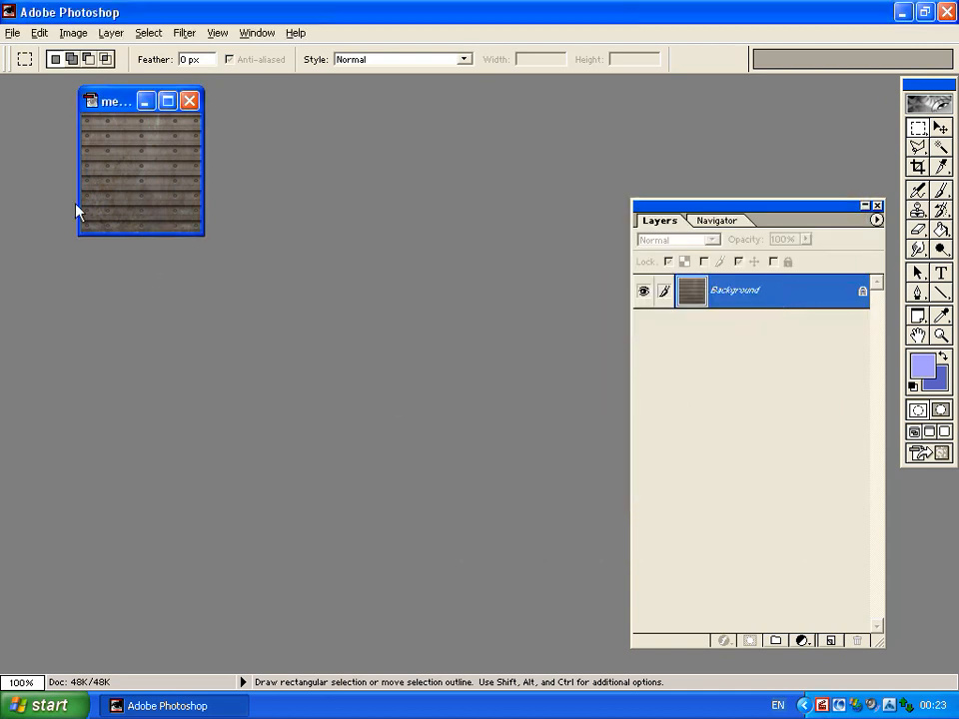
left_click(190, 103)
Open the bump key example image from the folder above metals and arrange it clear of the Layers palette.
left_click(13, 32)
left_click(26, 68)
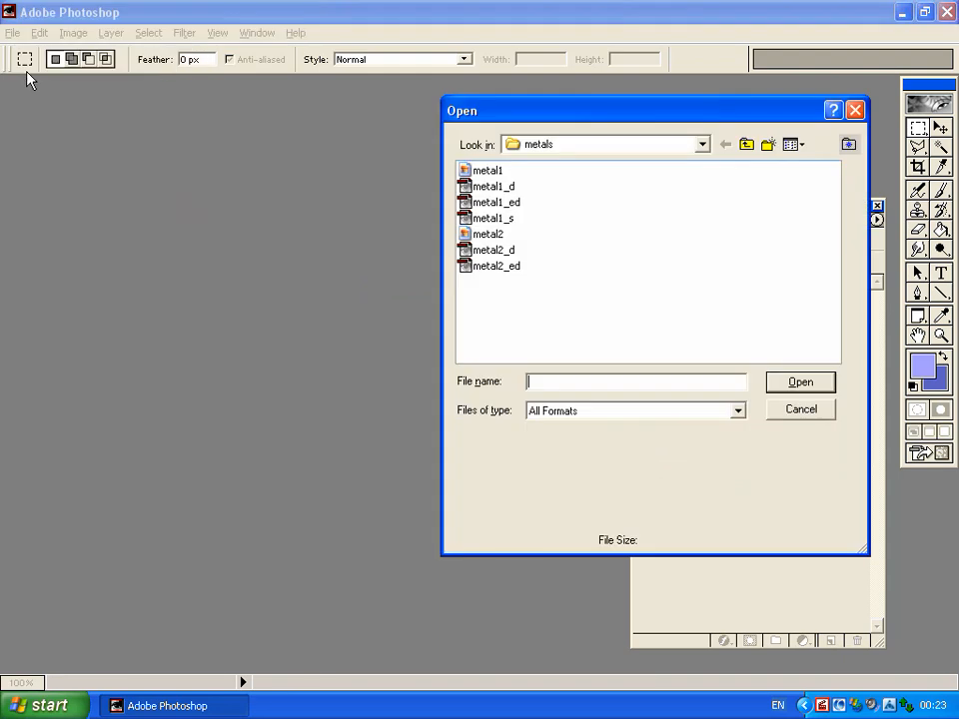
left_click(742, 146)
left_click(744, 147)
double_click(496, 187)
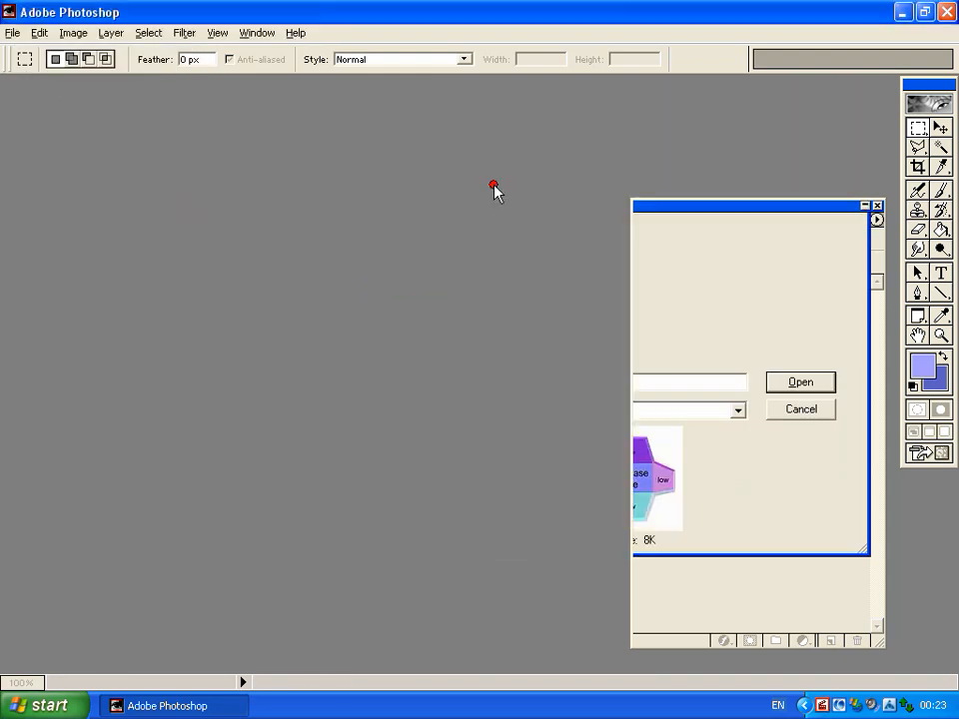
left_click_drag(78, 95, 763, 104)
left_click_drag(747, 217, 778, 371)
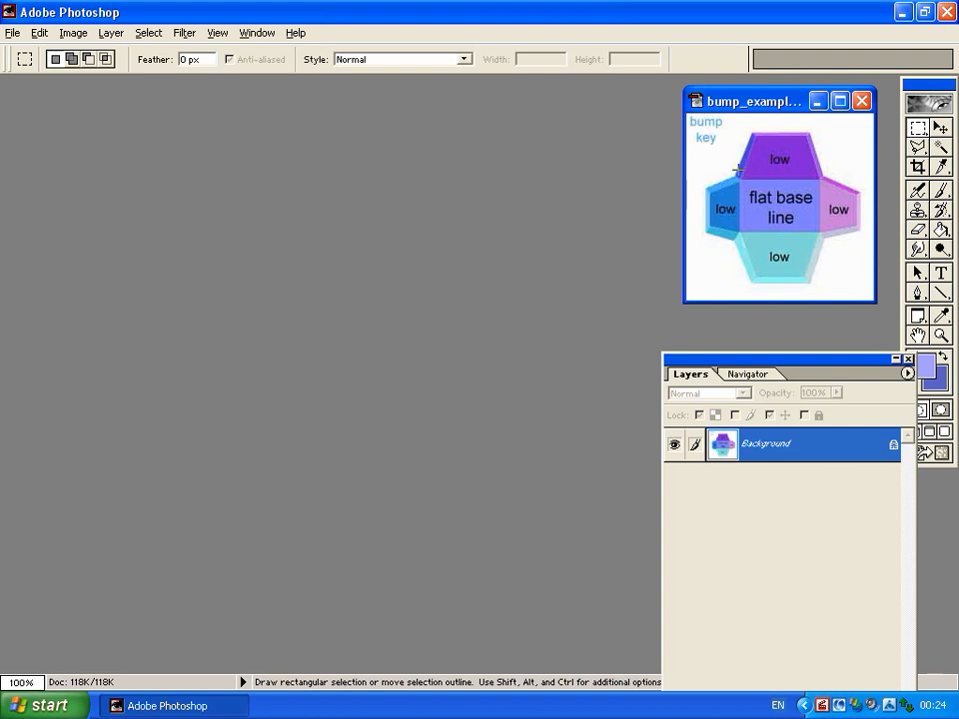
left_click_drag(767, 100, 784, 96)
left_click_drag(822, 361, 844, 362)
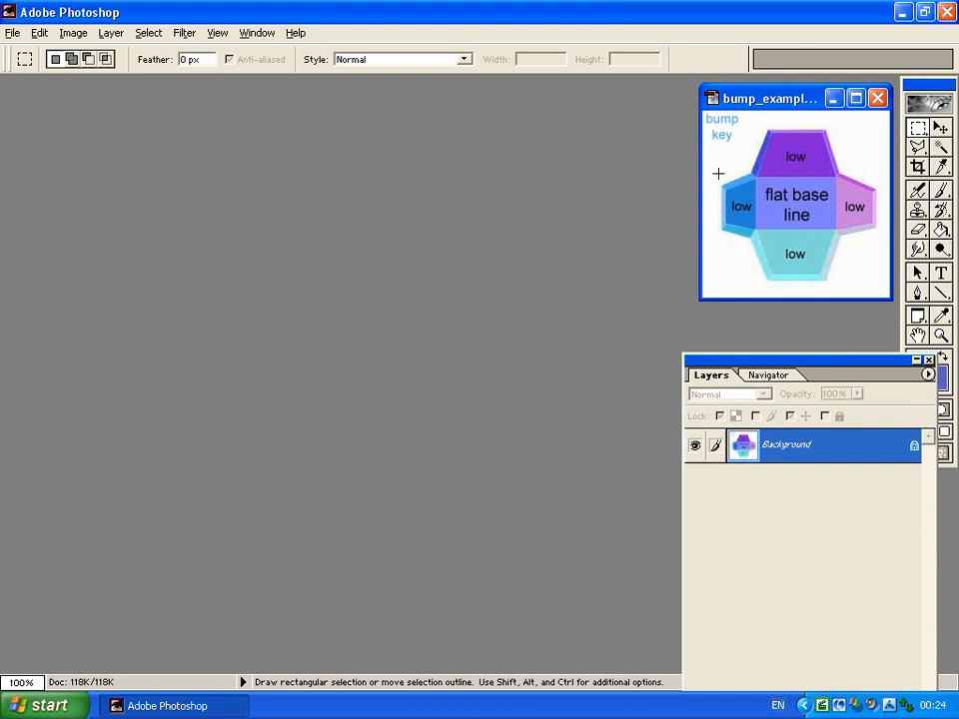
Open metal2_d from the metals folder and position its window beside the bump key image.
left_click(12, 33)
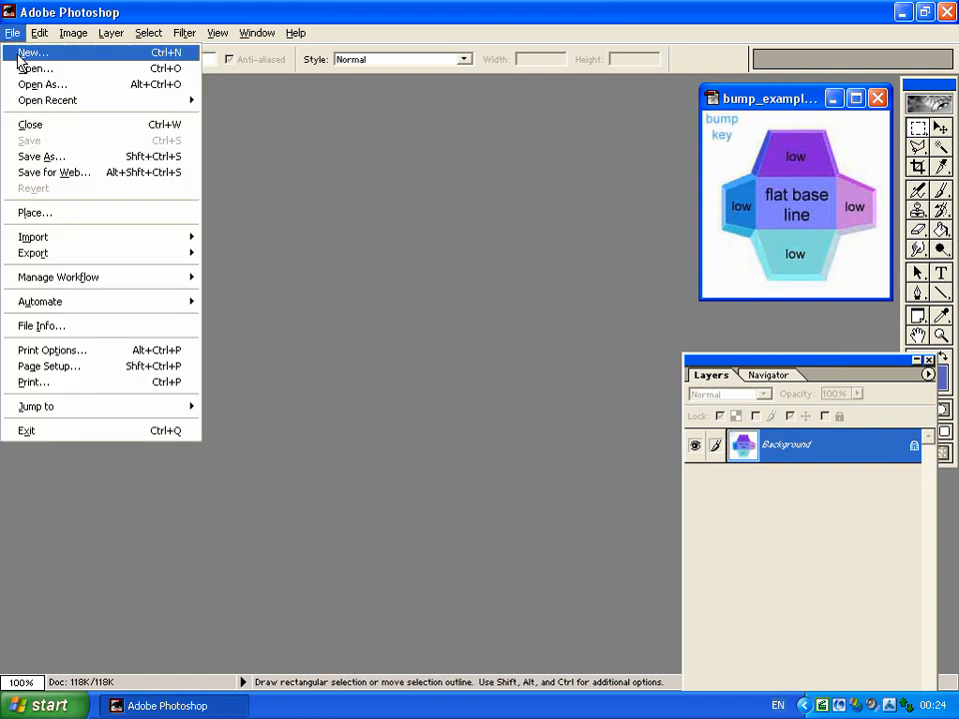
left_click(28, 70)
left_click_drag(552, 107, 327, 122)
double_click(300, 188)
double_click(255, 183)
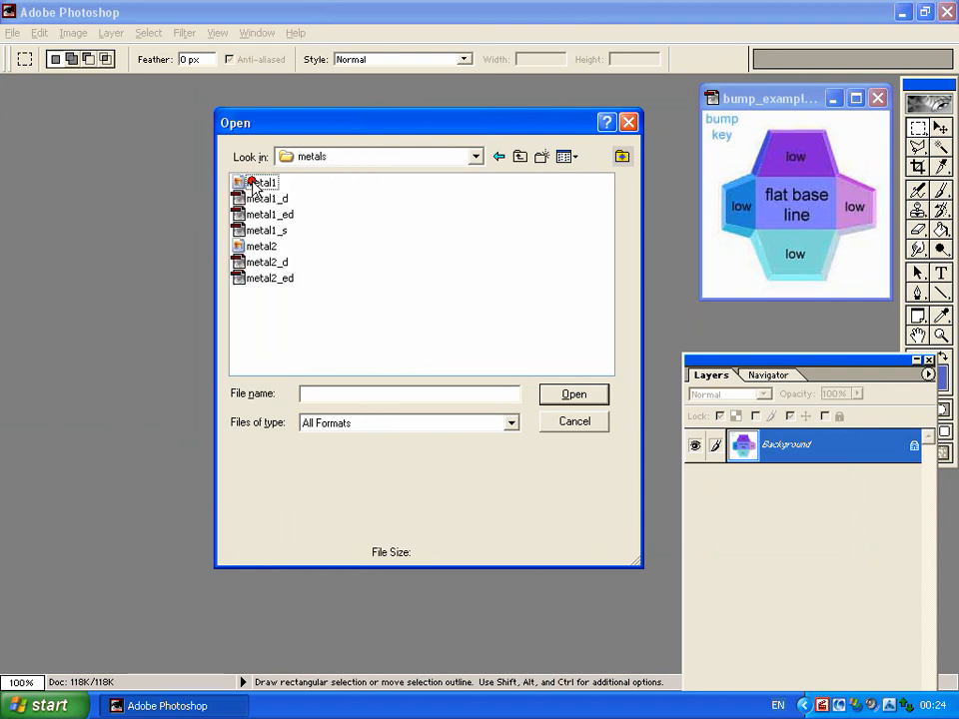
double_click(267, 263)
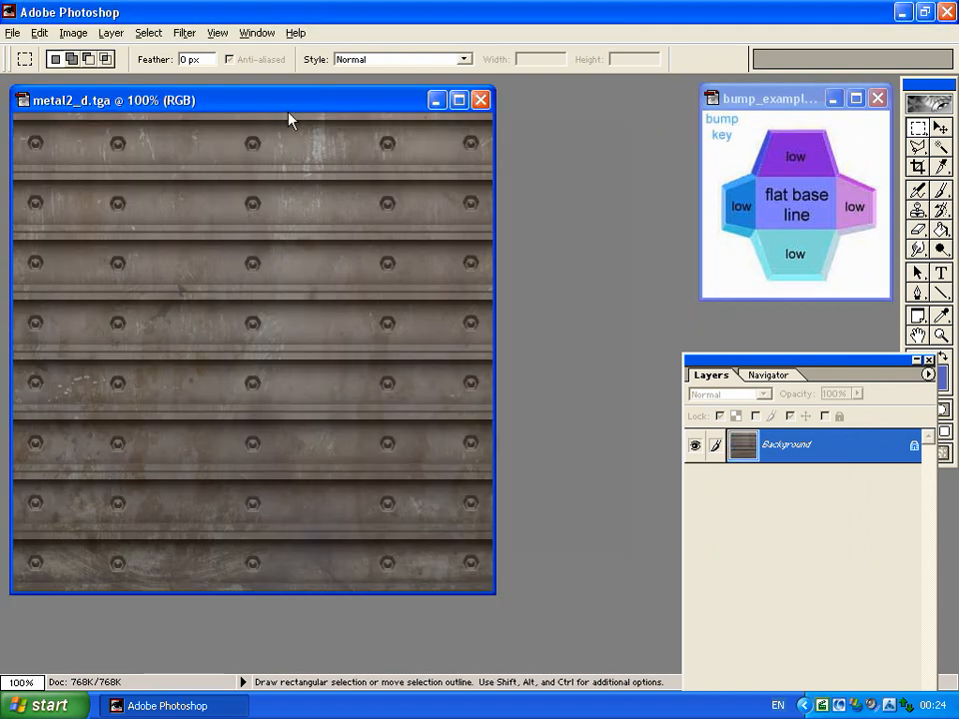
left_click_drag(304, 101, 377, 103)
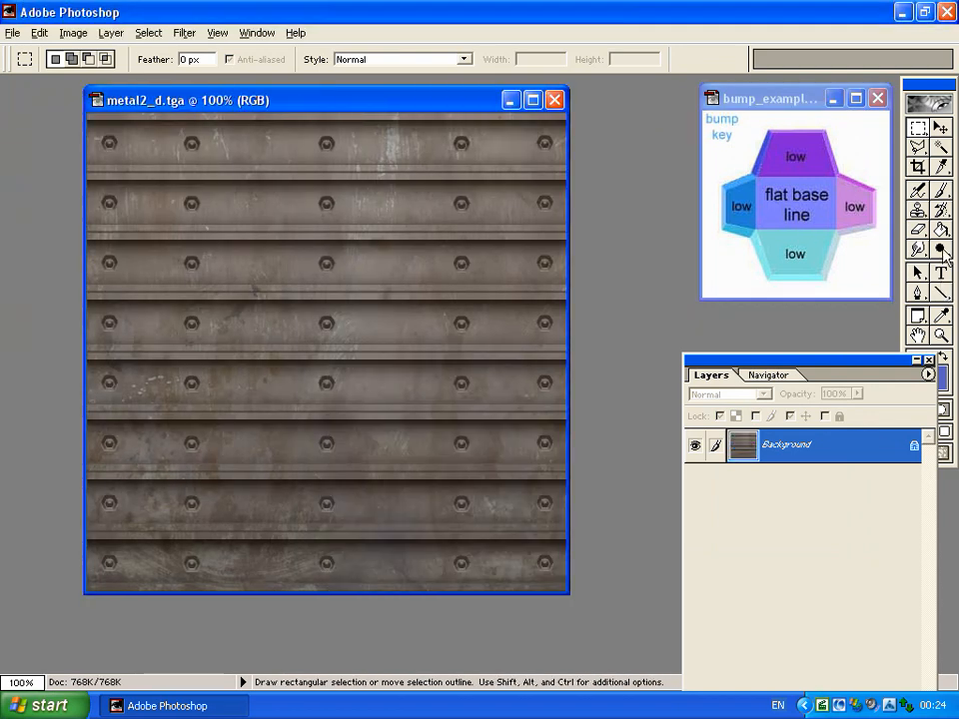
Add a new layer above the metal2_d background and lower its opacity to 46%.
left_click_drag(794, 362, 720, 297)
left_click(696, 308)
left_click(636, 293)
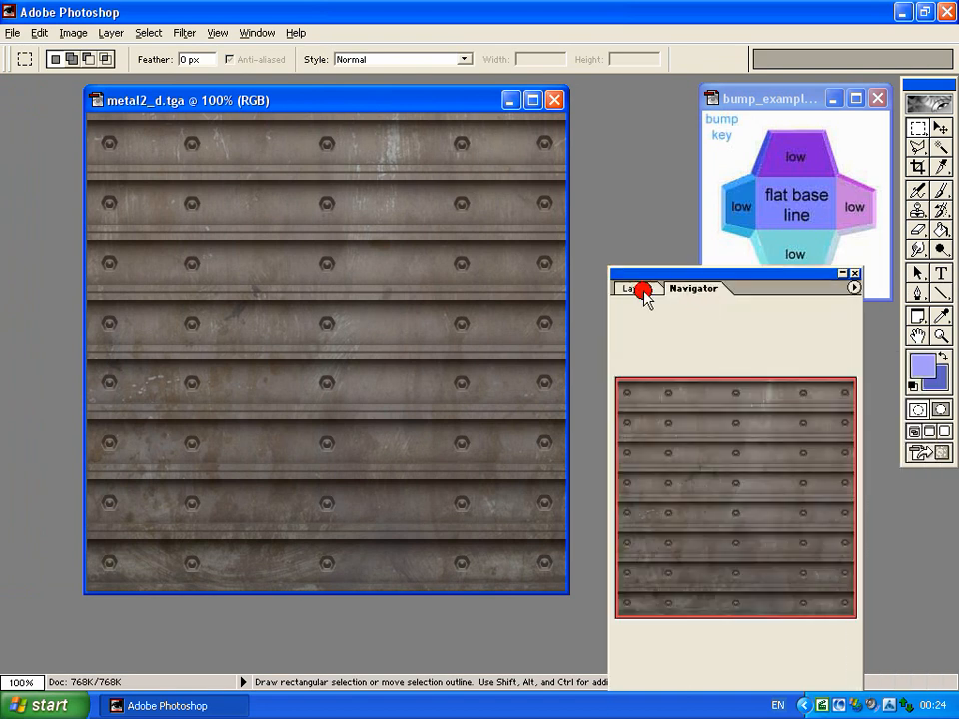
left_click_drag(654, 271, 641, 162)
left_click(794, 598)
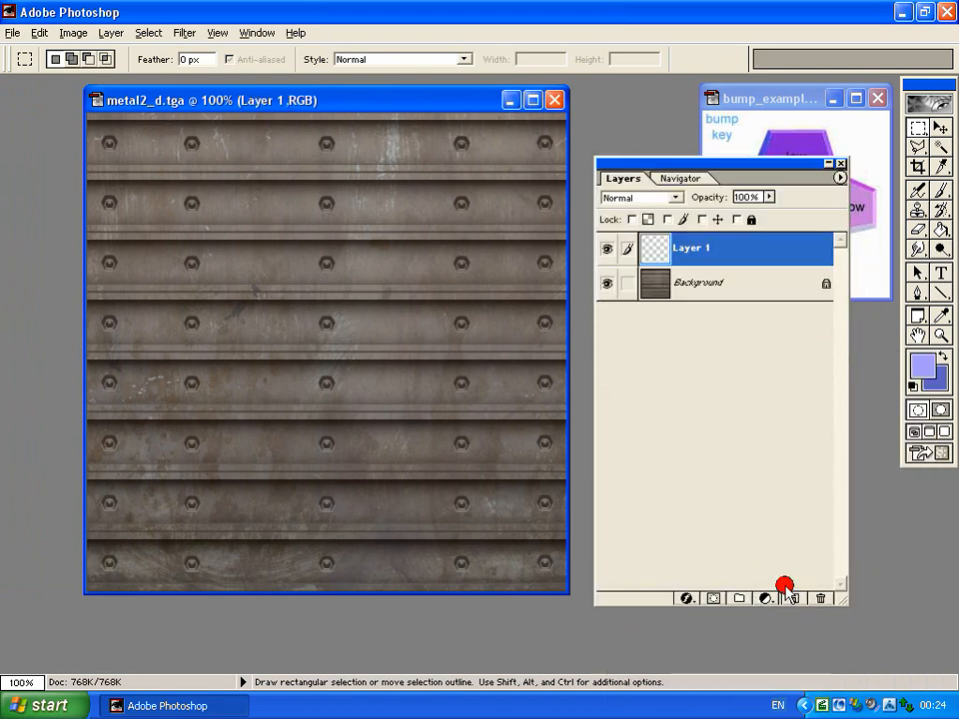
left_click_drag(768, 197, 786, 262)
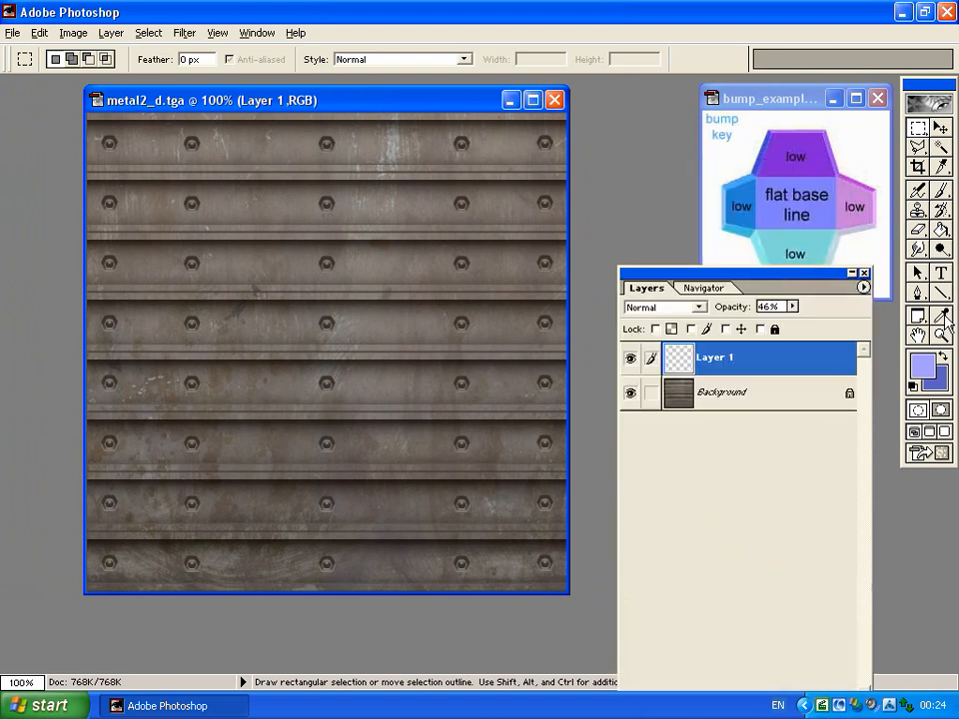
Fill Layer 1 with the flat base line blue sampled from the bump key.
key("i")
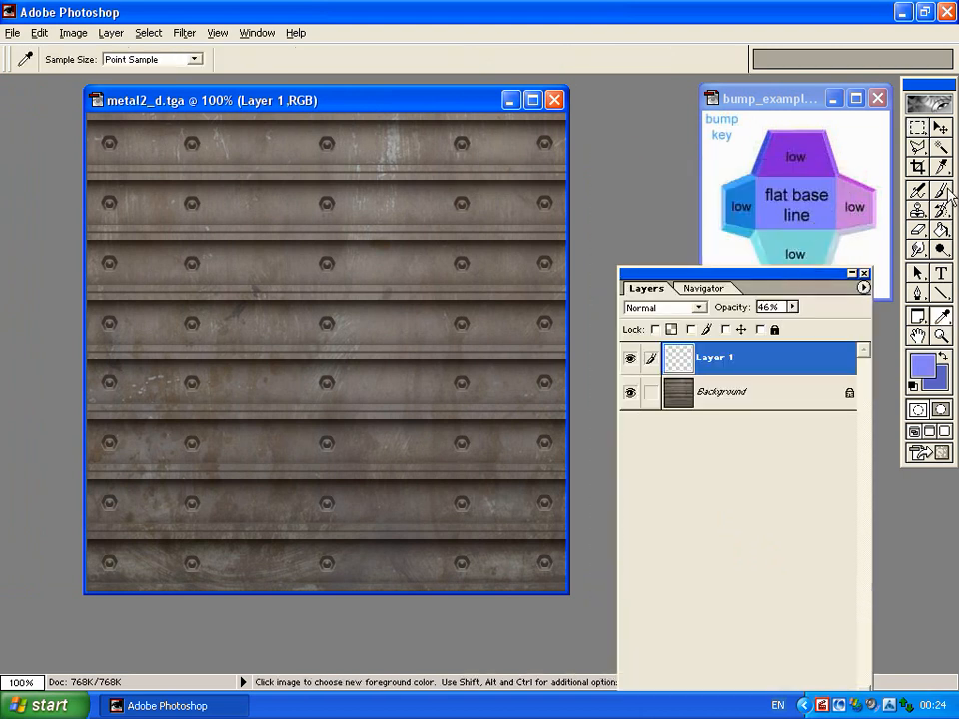
key("g")
left_click(436, 246)
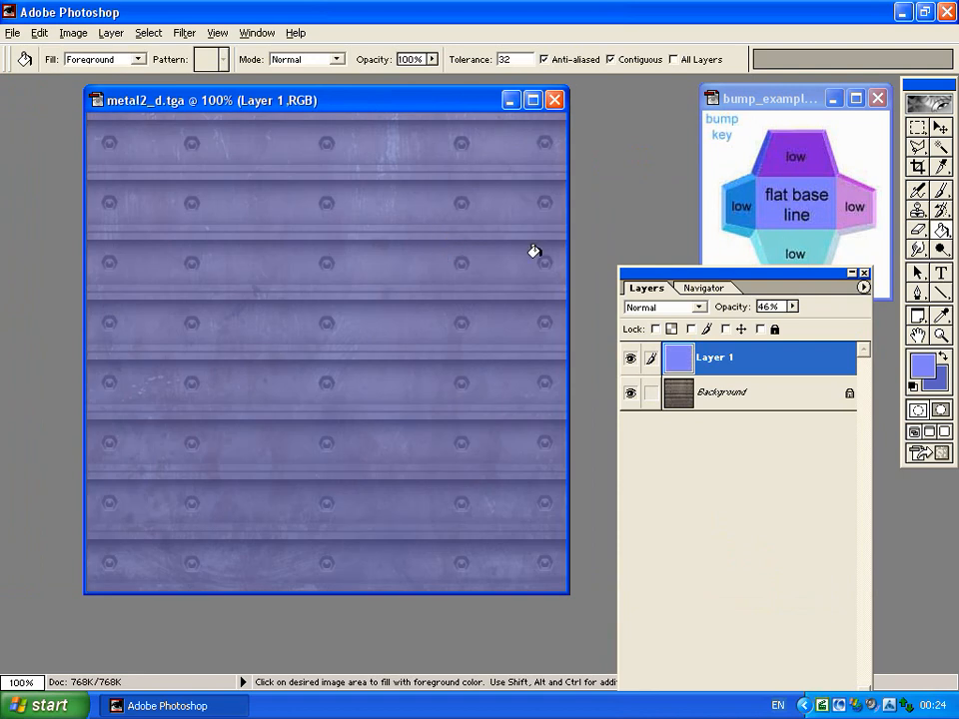
Add a second new layer above the blue layer and move the Layers palette off the bump key.
left_click_drag(163, 95, 147, 111)
left_click_drag(732, 288, 681, 215)
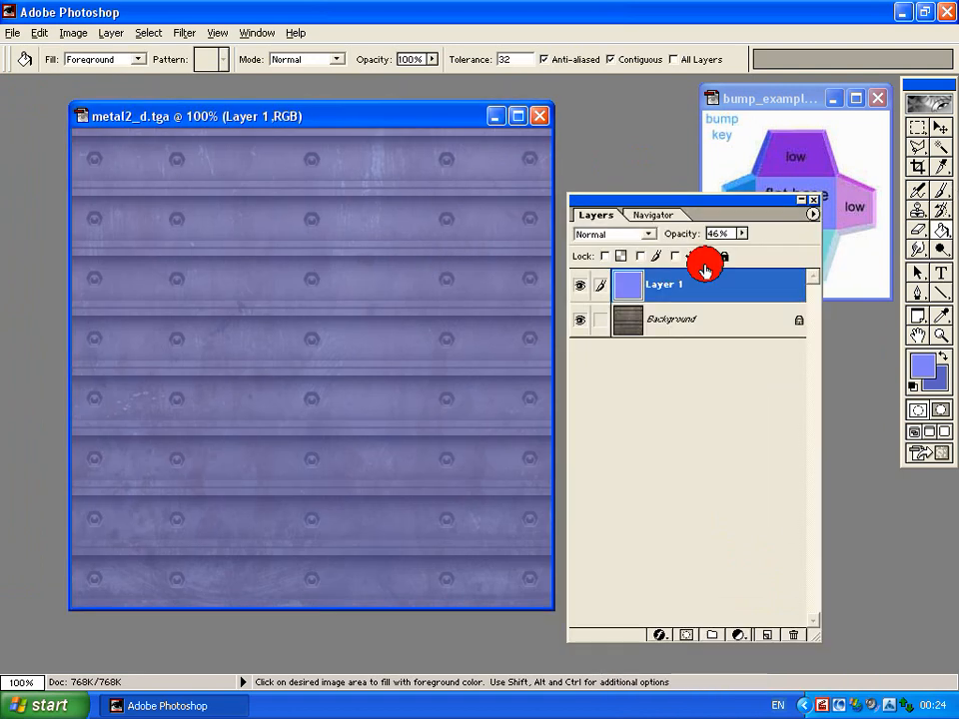
left_click(769, 637)
left_click_drag(687, 203, 745, 320)
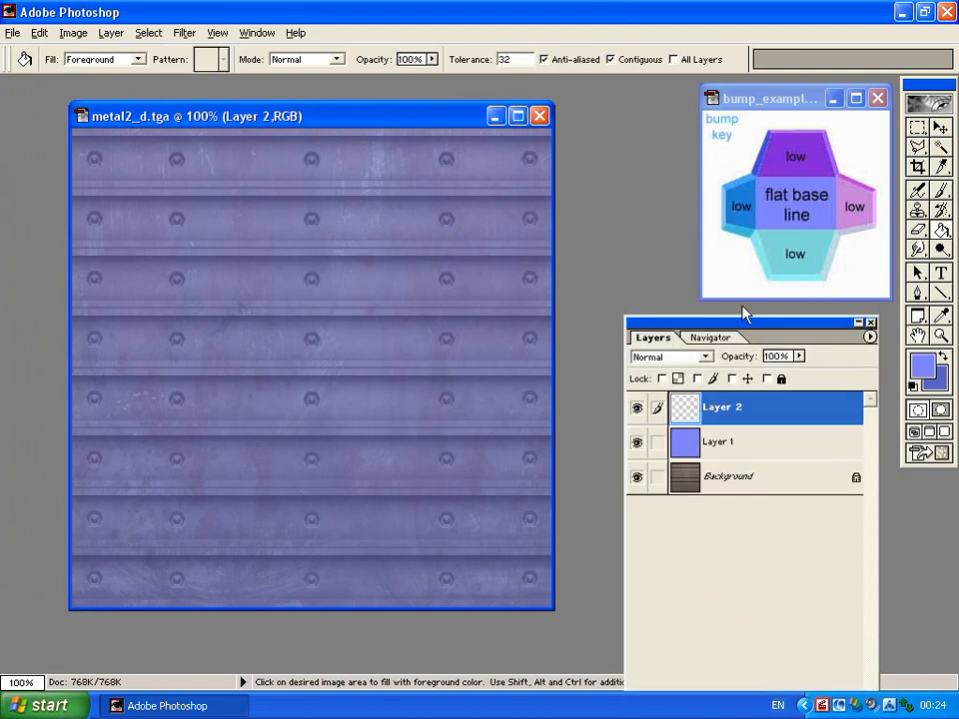
Widen the metal2_d window and select a thin full-width strip along the edge between the first two metal planks.
key("m")
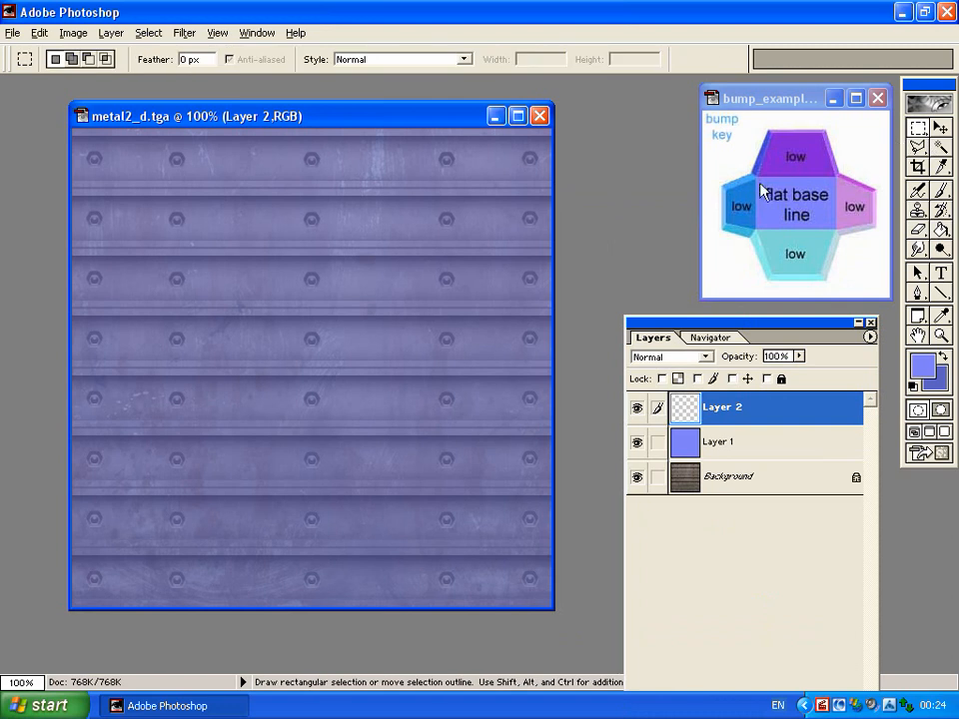
left_click_drag(554, 231, 620, 233)
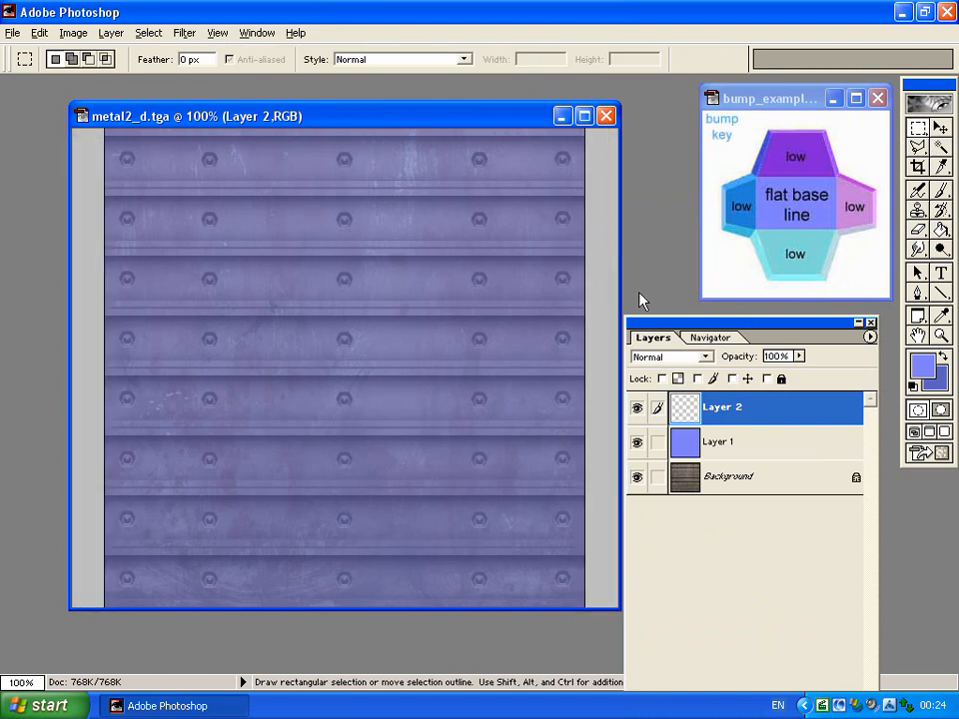
left_click_drag(177, 152, 75, 135)
left_click_drag(140, 146, 135, 201)
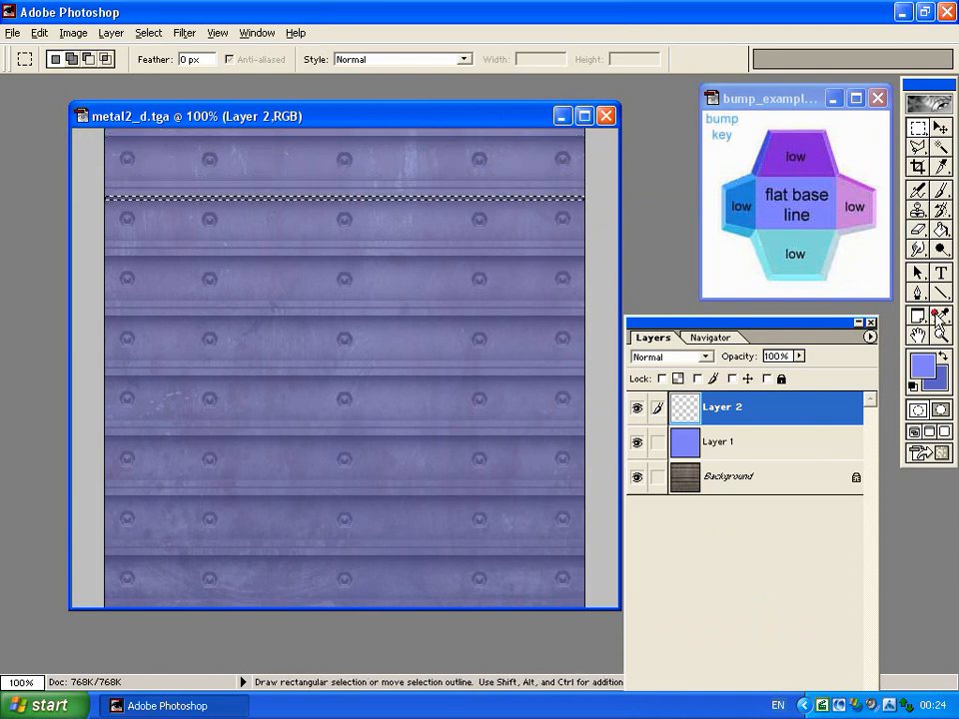
Fill the selected strip on Layer 2 with the light turquoise sampled from the bump key's lower face.
left_click(939, 318)
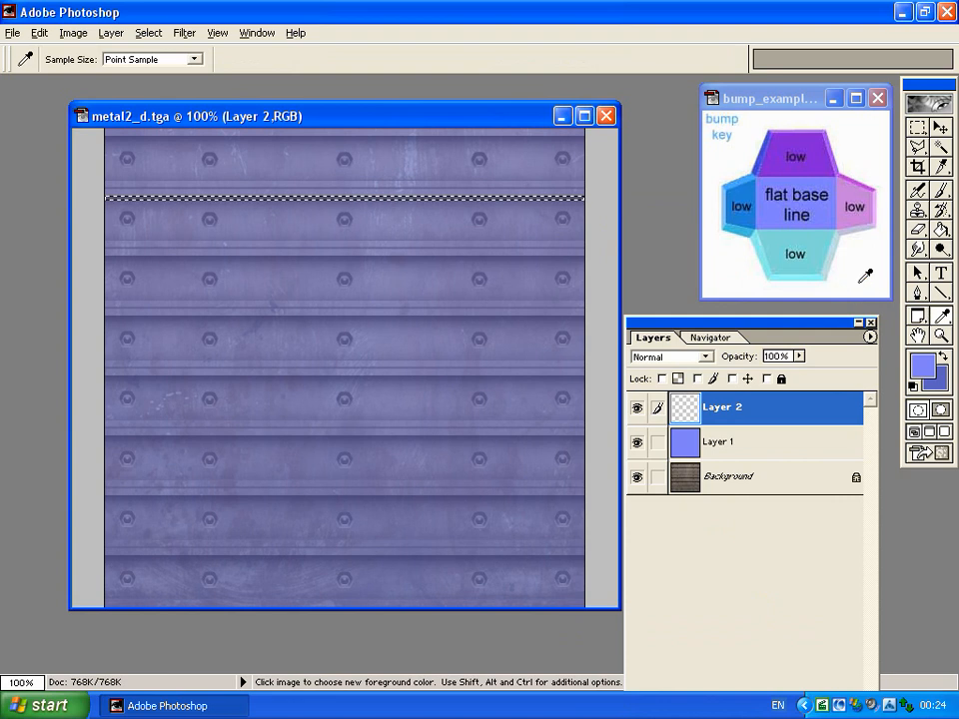
left_click(798, 268)
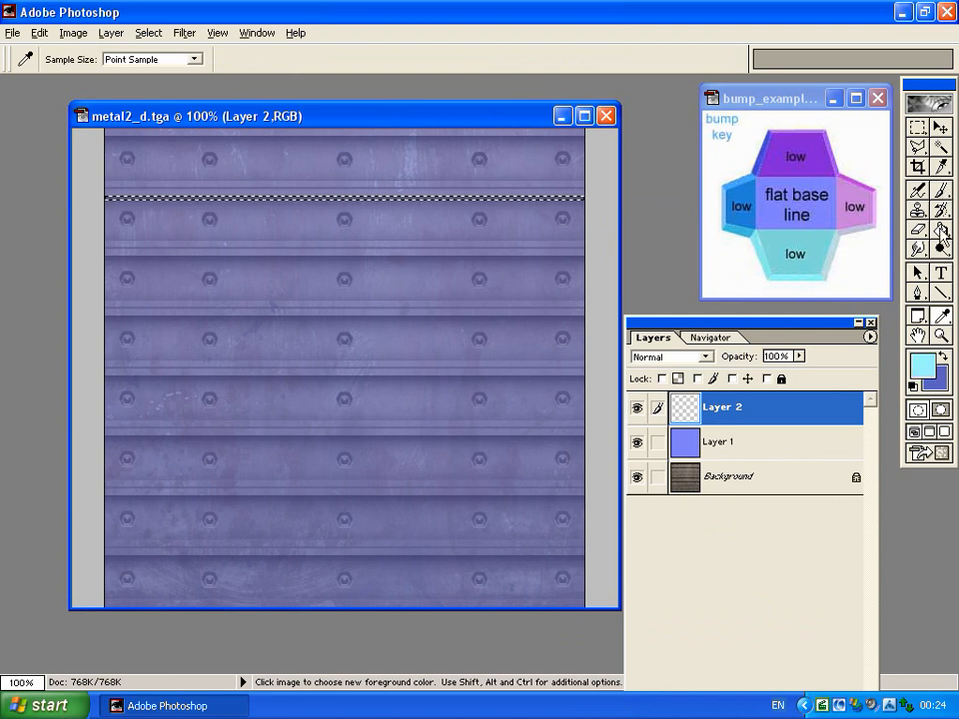
key("g")
left_click(552, 198)
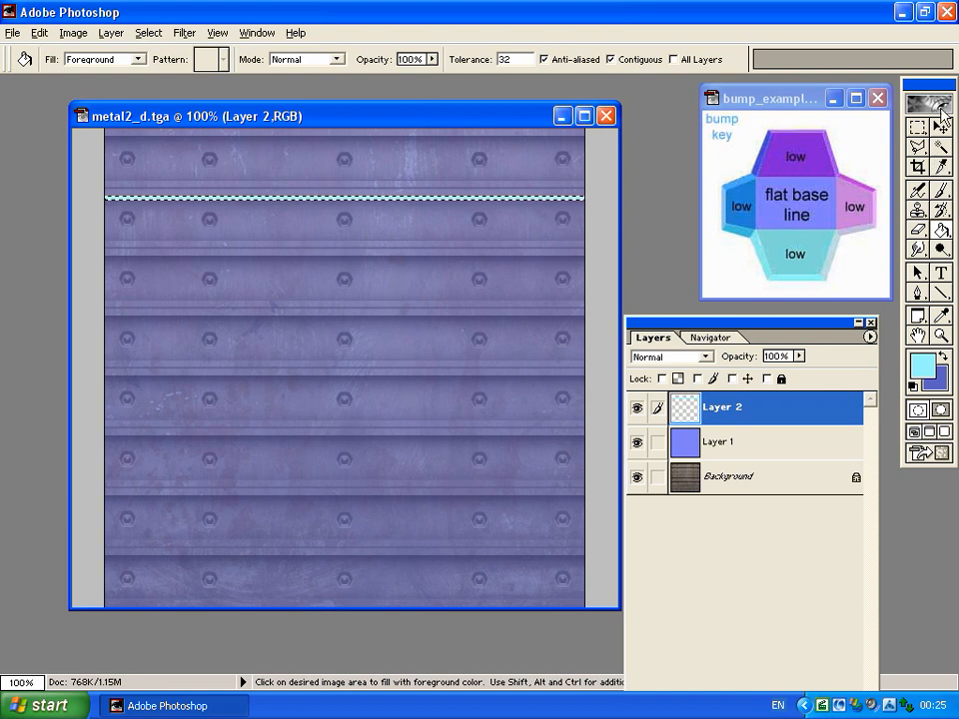
key("v")
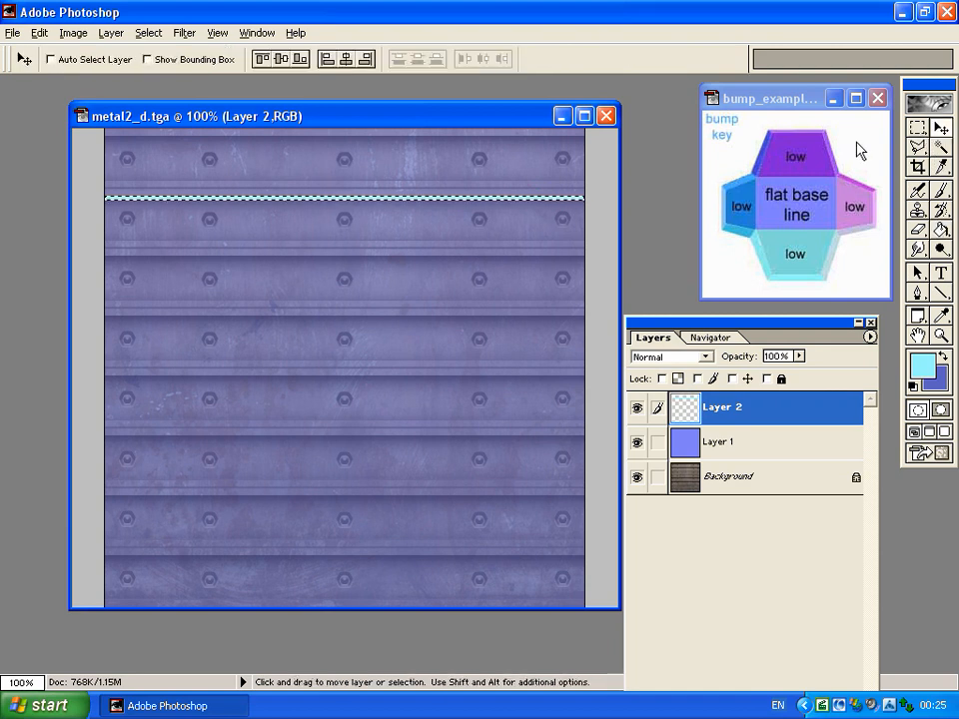
left_click(916, 128)
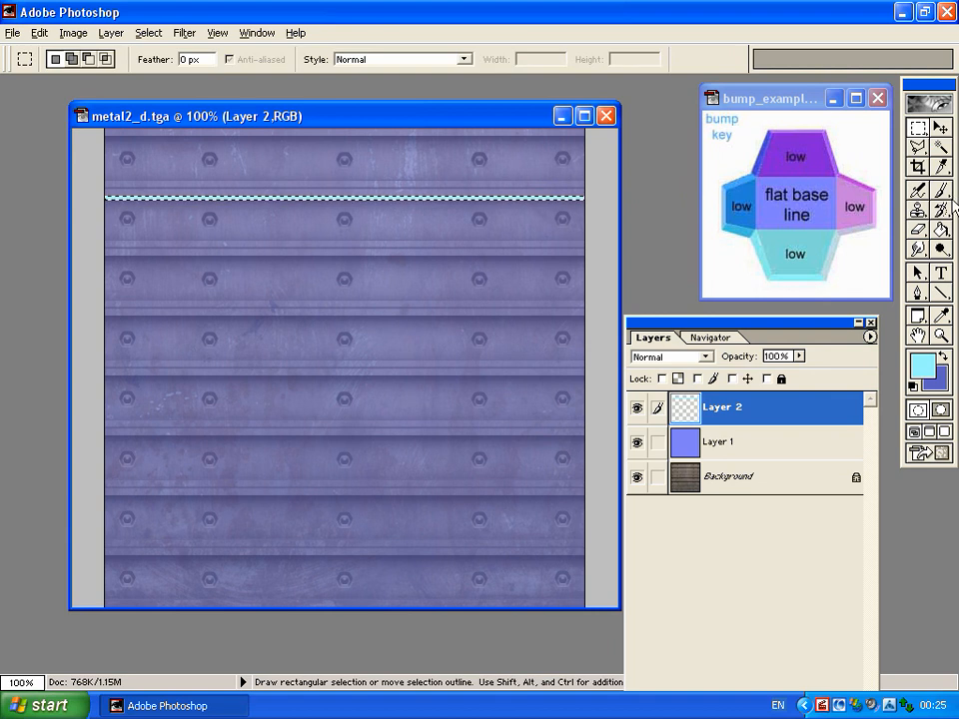
key("g")
left_click(570, 198)
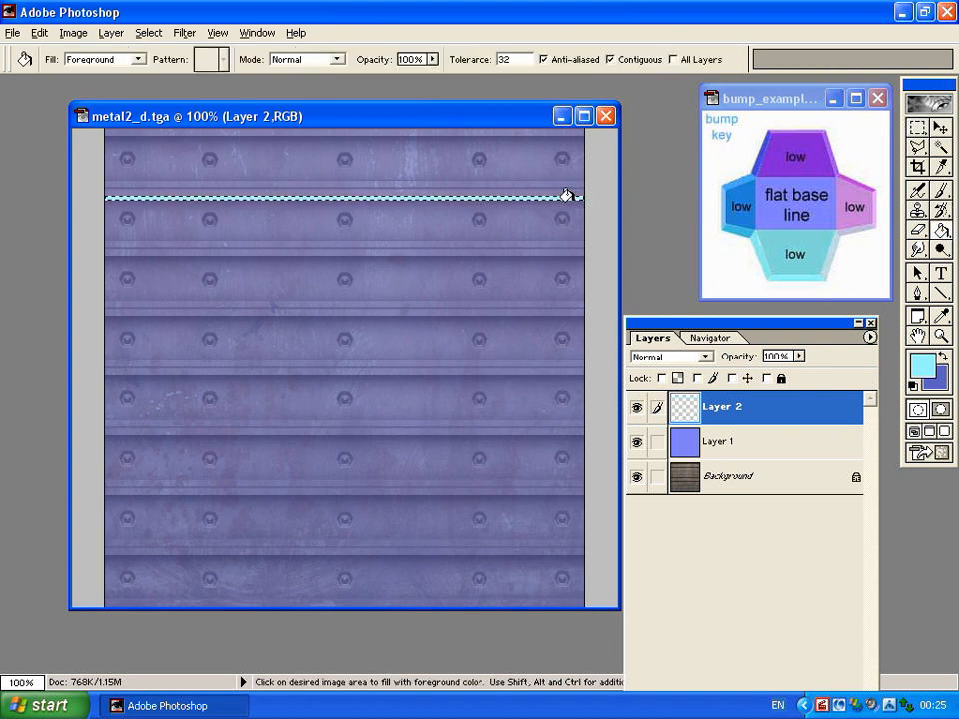
Select a thin full-width strip a little above the turquoise line and fill it with the light violet from the bump key's upper edge.
key("m")
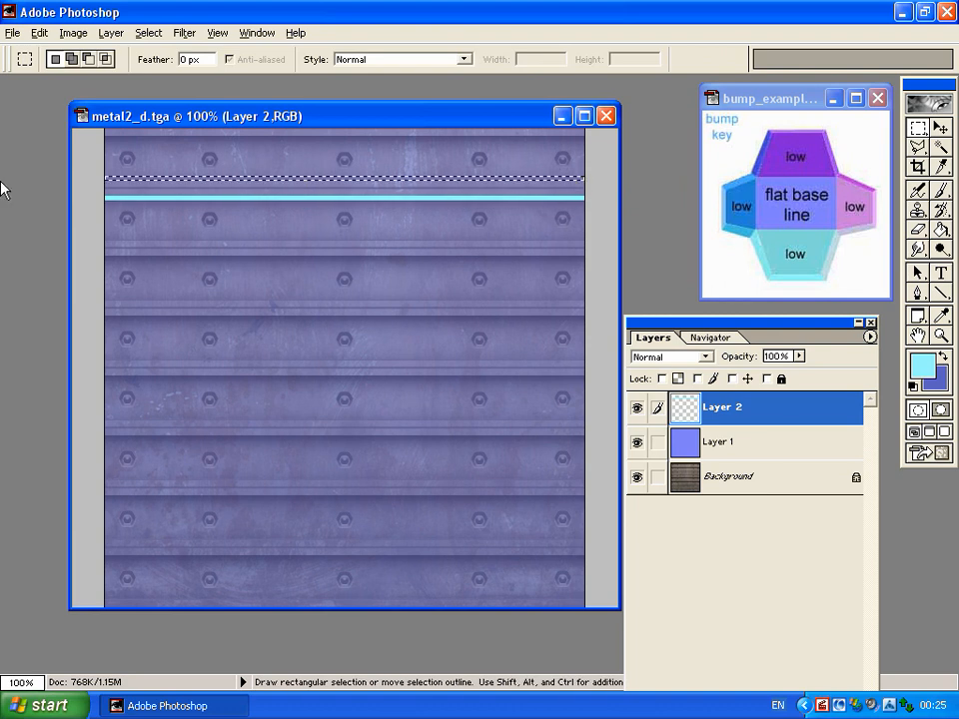
key("g")
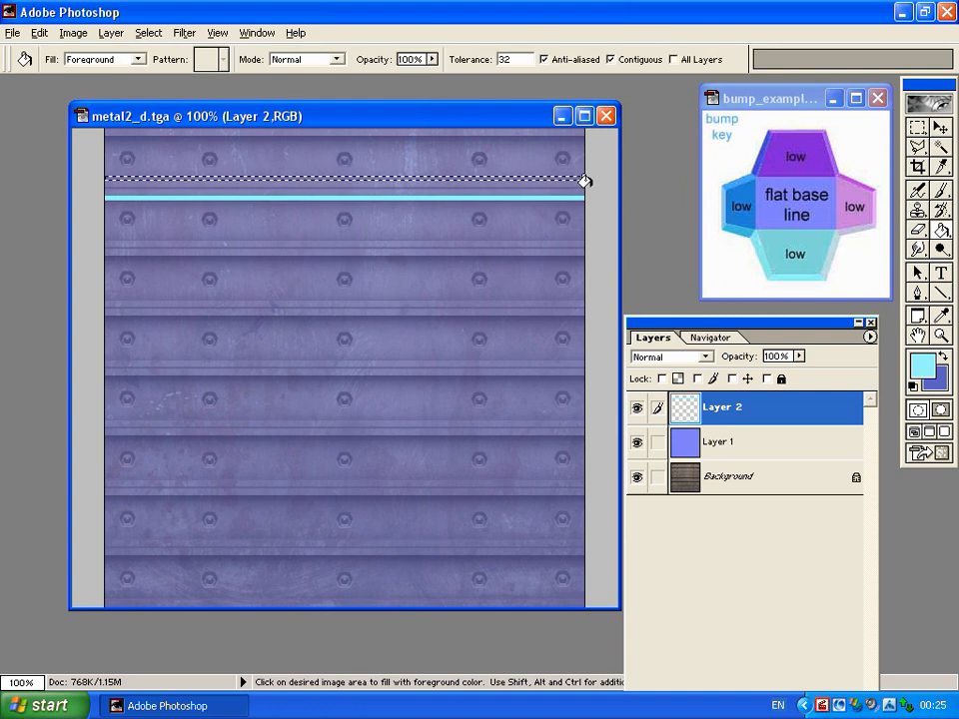
key("i")
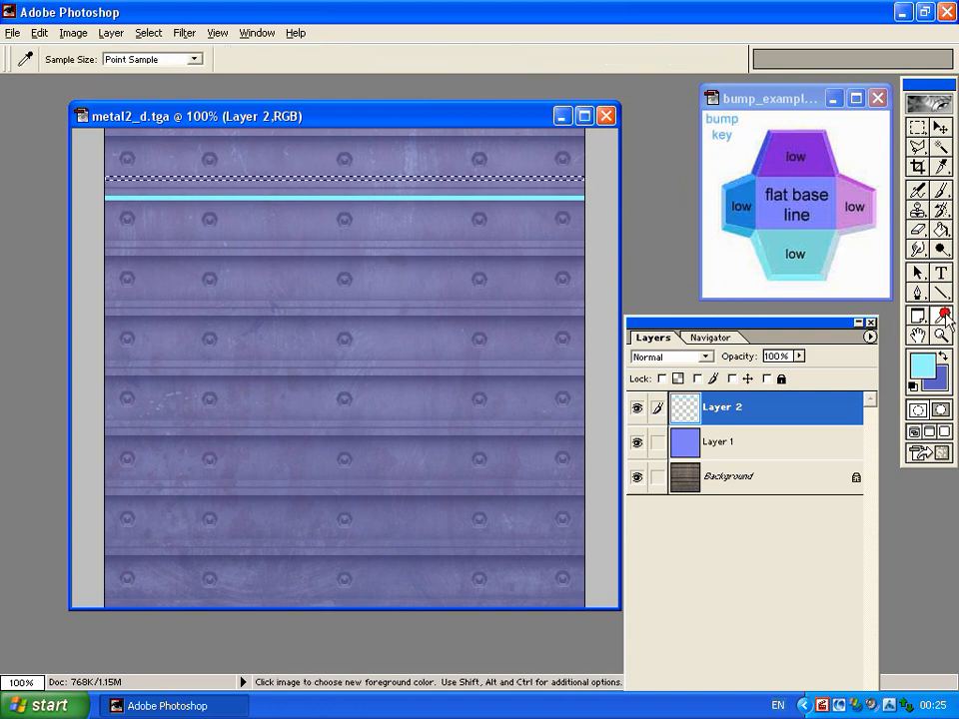
left_click(805, 128)
key("g")
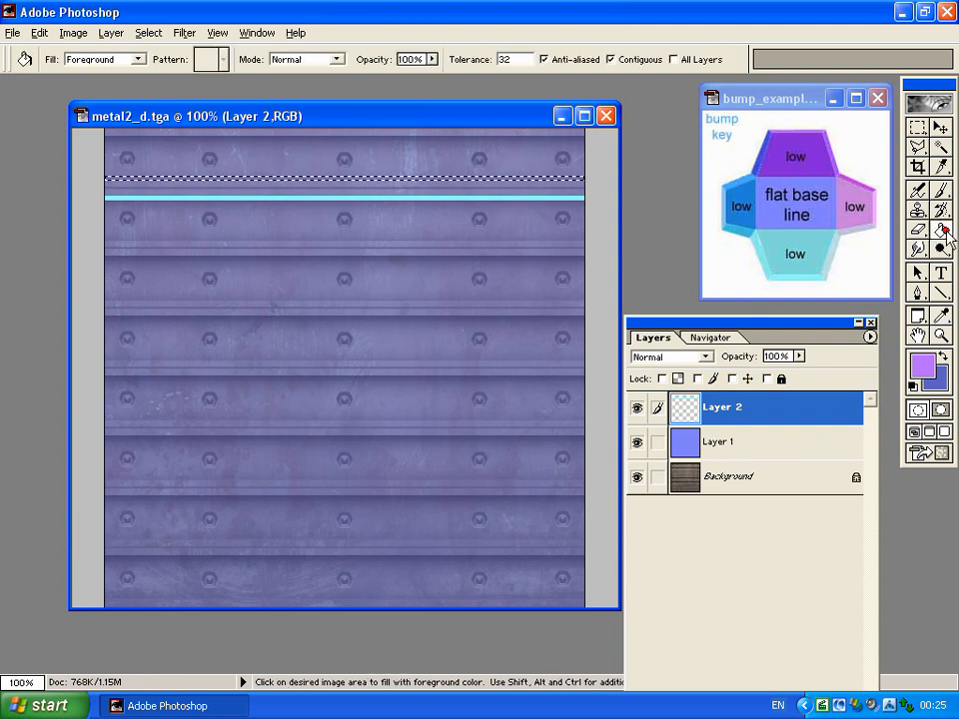
left_click(572, 177)
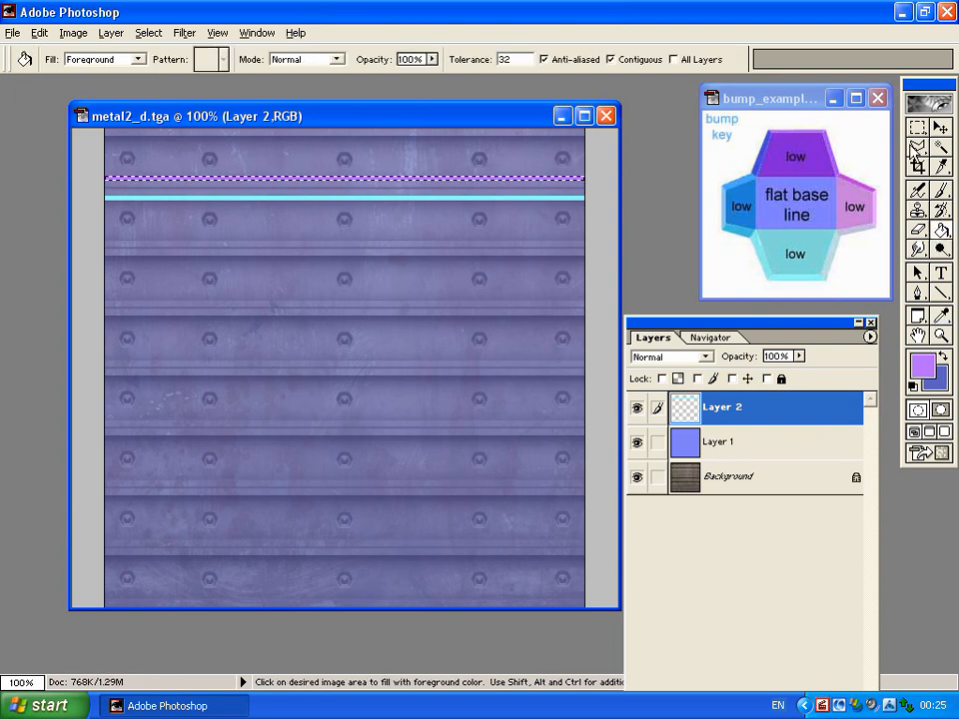
Sample the flat base line blue from the bump key and lighten it to a pale lavender blue as the foreground color.
key("m")
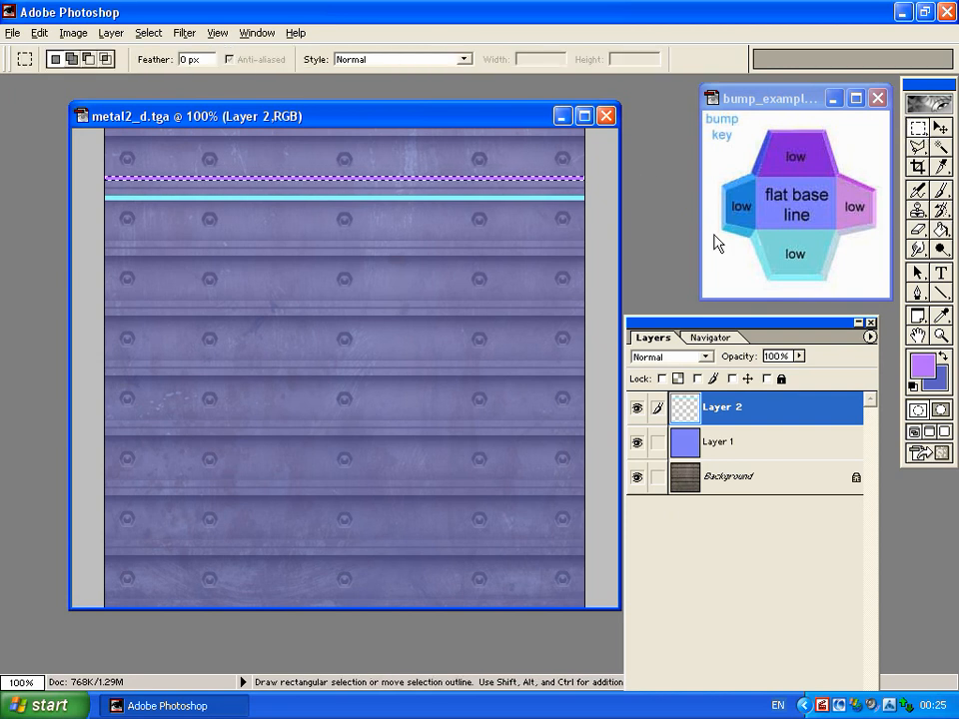
left_click(941, 314)
left_click(828, 214)
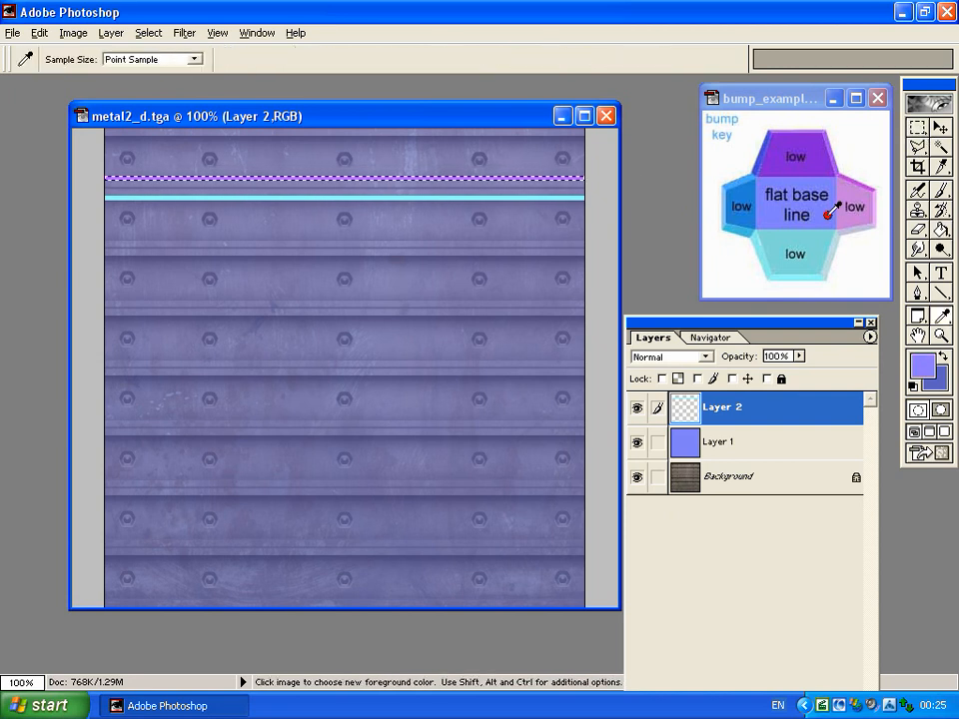
left_click(927, 374)
left_click_drag(451, 406, 414, 397)
left_click(723, 389)
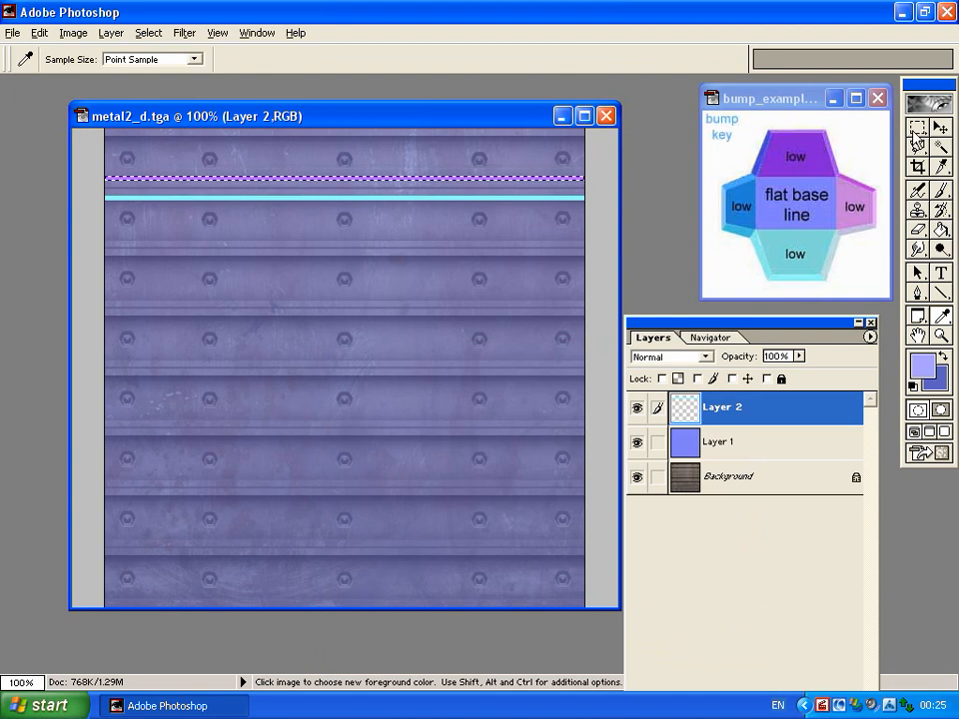
Select the band between the violet and turquoise lines, fill it with the pale lavender blue, and deselect.
key("m")
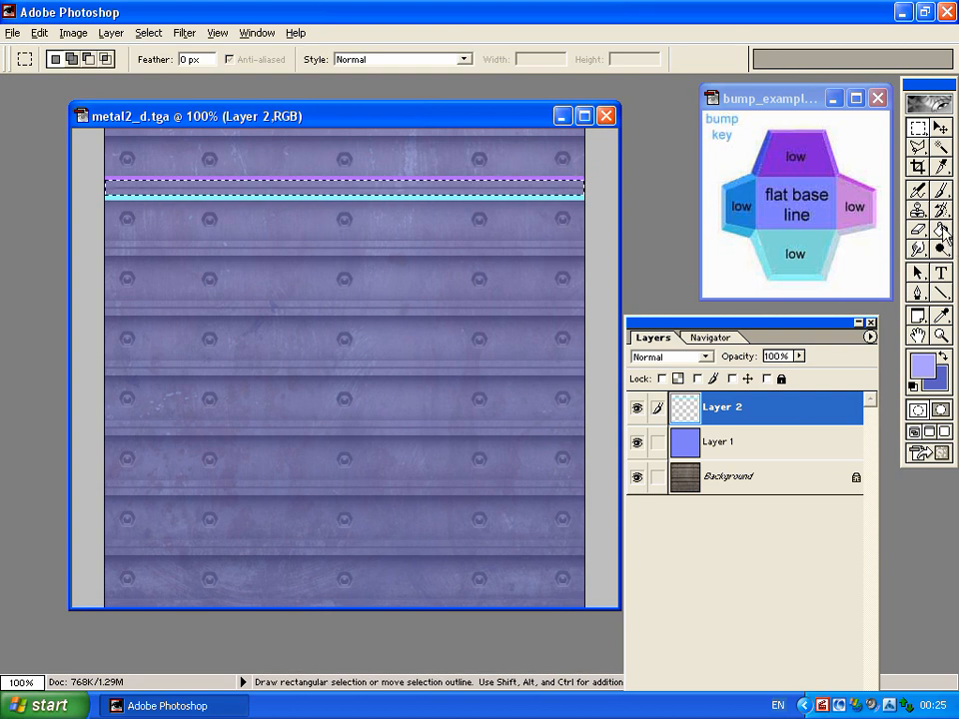
key("g")
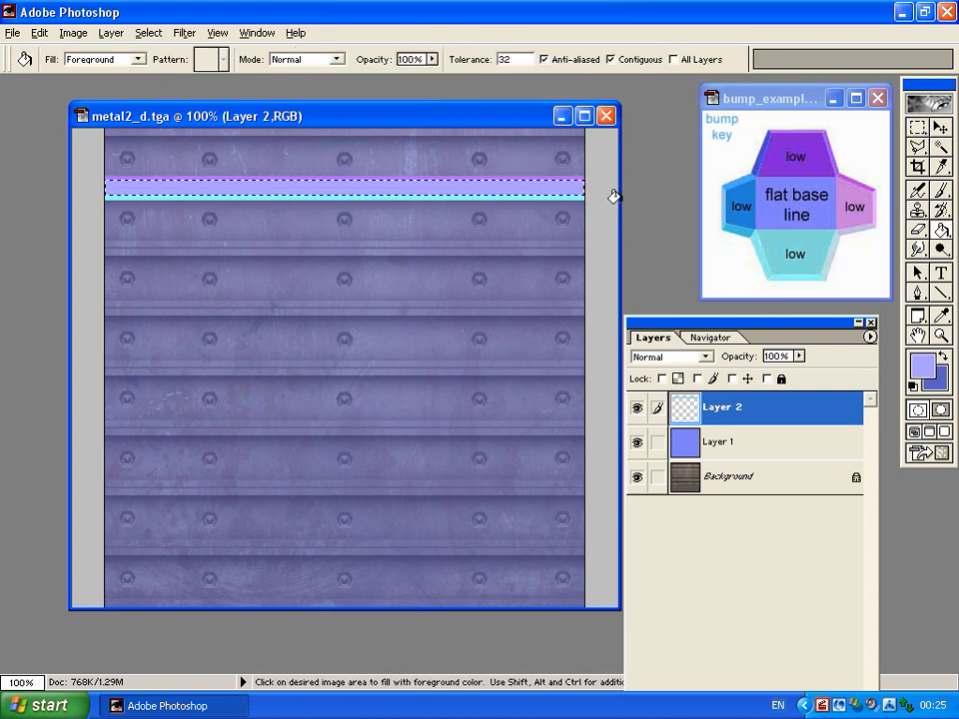
left_click(916, 127)
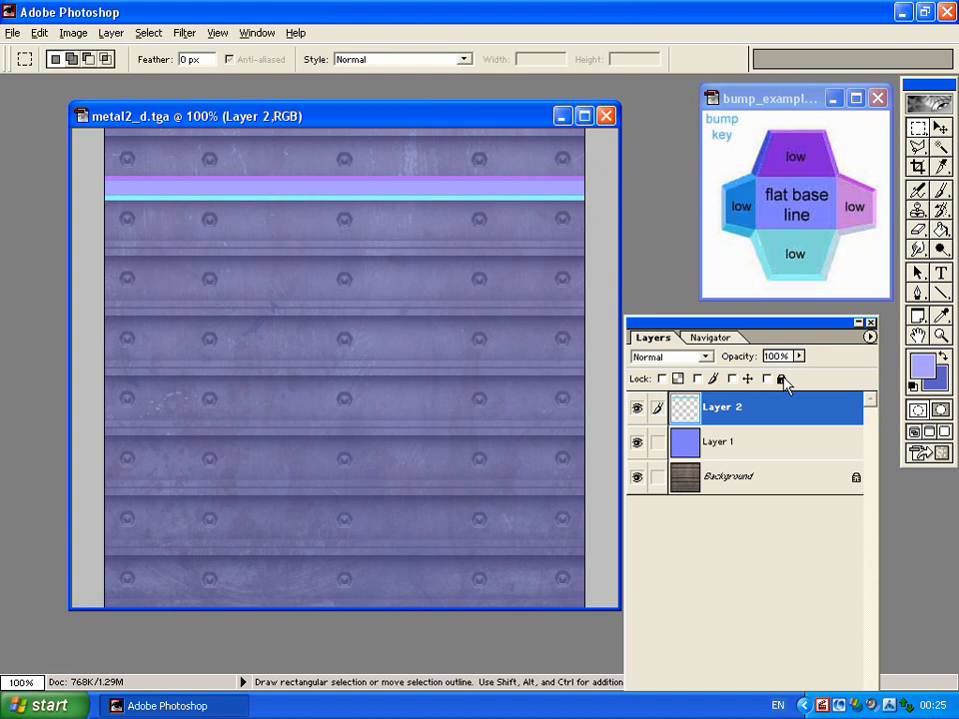
Duplicate Layer 2 and move the copied stripe straight down onto the ridge between the second and third planks.
left_click_drag(723, 334, 716, 260)
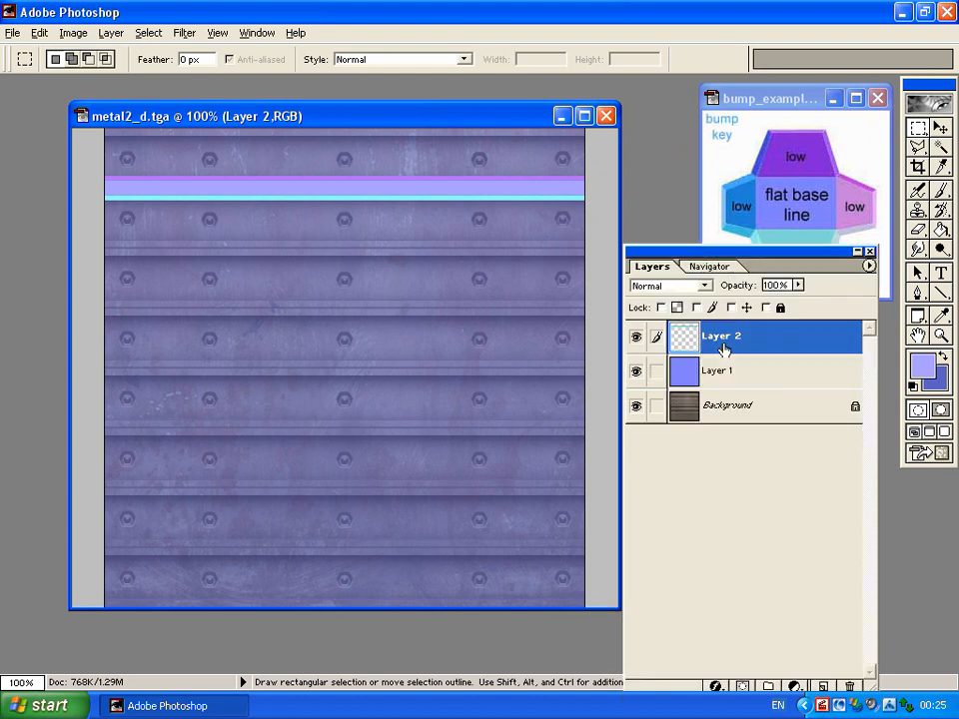
left_click_drag(736, 332, 822, 685)
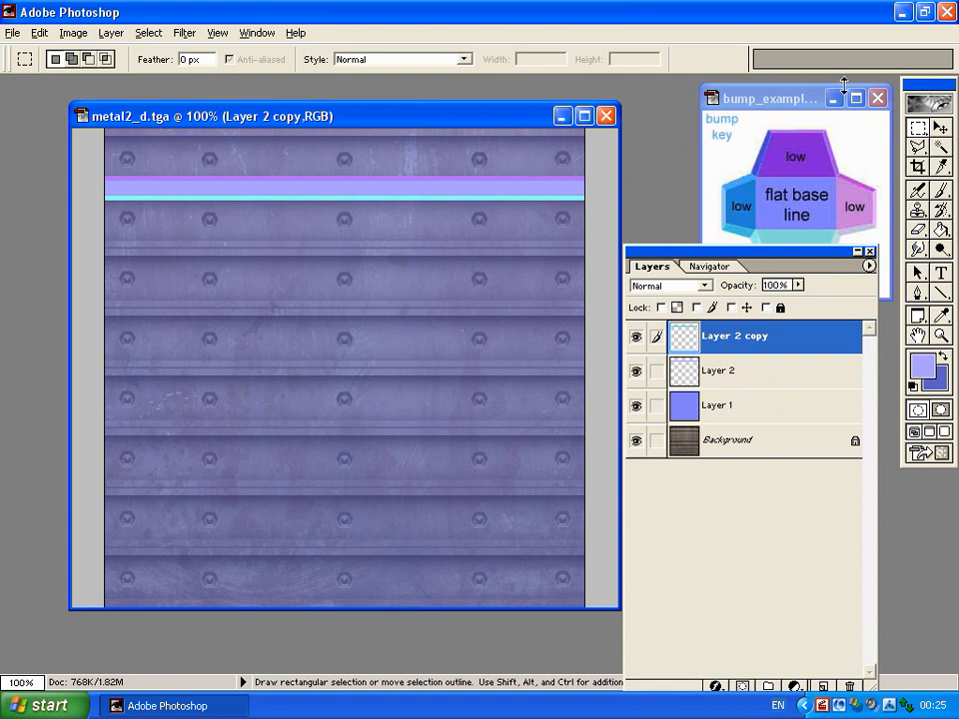
key("v")
key("shift+Down")
key("shift+Down")
key("shift+Down")
key("shift+Down")
key("shift+Down")
key("shift+Down")
key("Down")
key("Down")
key("Down")
key("Down")
key("Down")
key("Down")
key("Down")
key("Down")
key("Down")
key("Down")
key("Down")
key("Down")
key("Down")
key("Up")
key("Up")
key("Up")
key("Up")
key("Up")
key("Up")
key("Up")
key("Up")
key("Up")
key("Up")
key("Up")
key("Up")
key("Up")
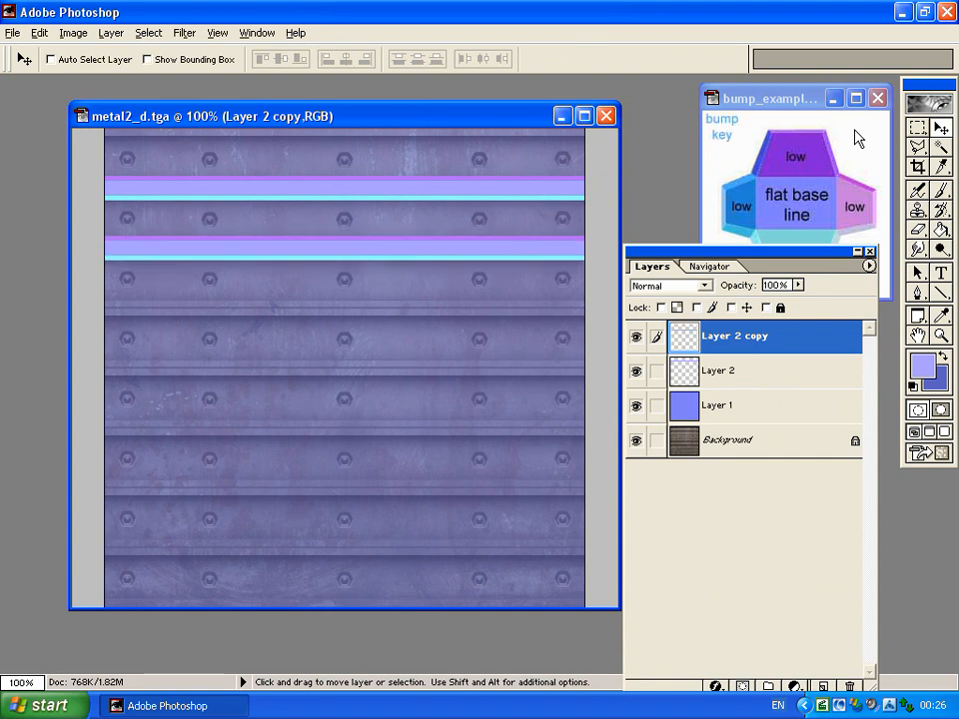
Duplicate Layer 2 copy and move the new stripe down onto the ridge between the third and fourth planks.
mouse_move(797, 285)
left_mouse_down()
mouse_move(774, 302)
mouse_move(739, 305)
mouse_move(813, 300)
left_mouse_up()
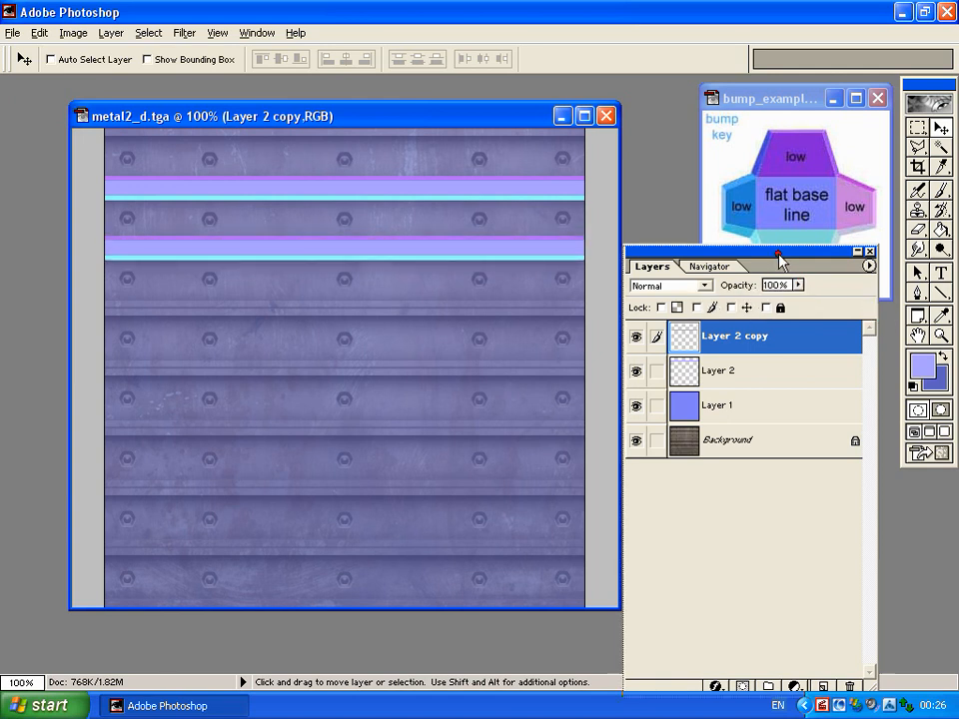
left_click_drag(780, 251, 782, 246)
left_click_drag(698, 331, 823, 681)
key("shift+Down")
key("shift+Down")
key("shift+Down")
key("shift+Down")
key("shift+Down")
key("shift+Down")
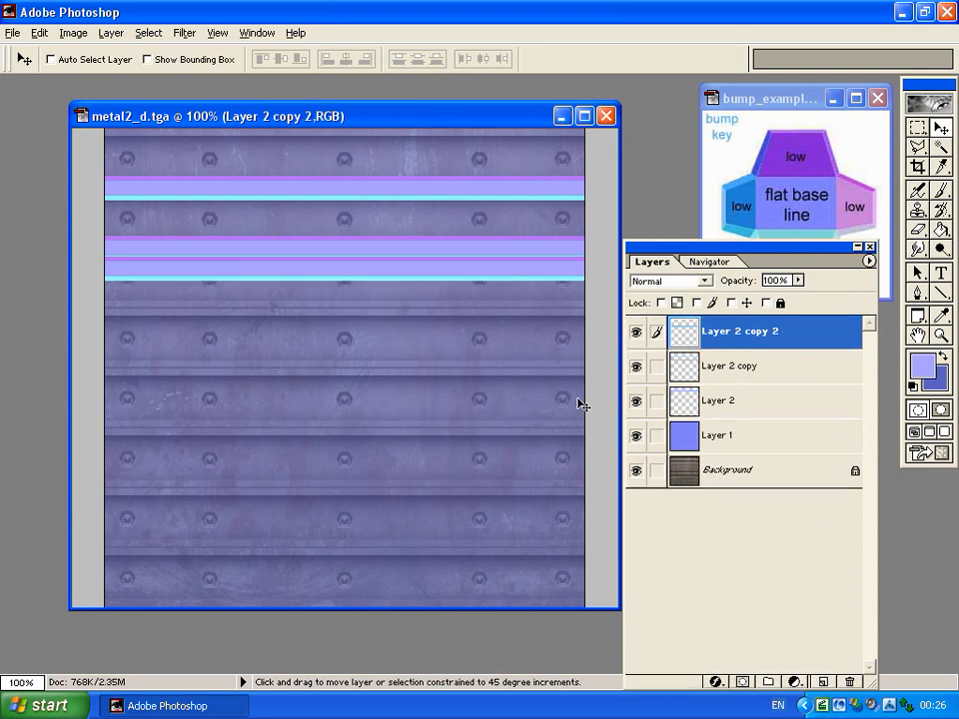
key("Up")
key("Up")
Duplicate Layer 2 copy 2 and move the new stripe down onto the ridge between the fourth and fifth planks.
left_click_drag(749, 345, 824, 681)
right_click(813, 620)
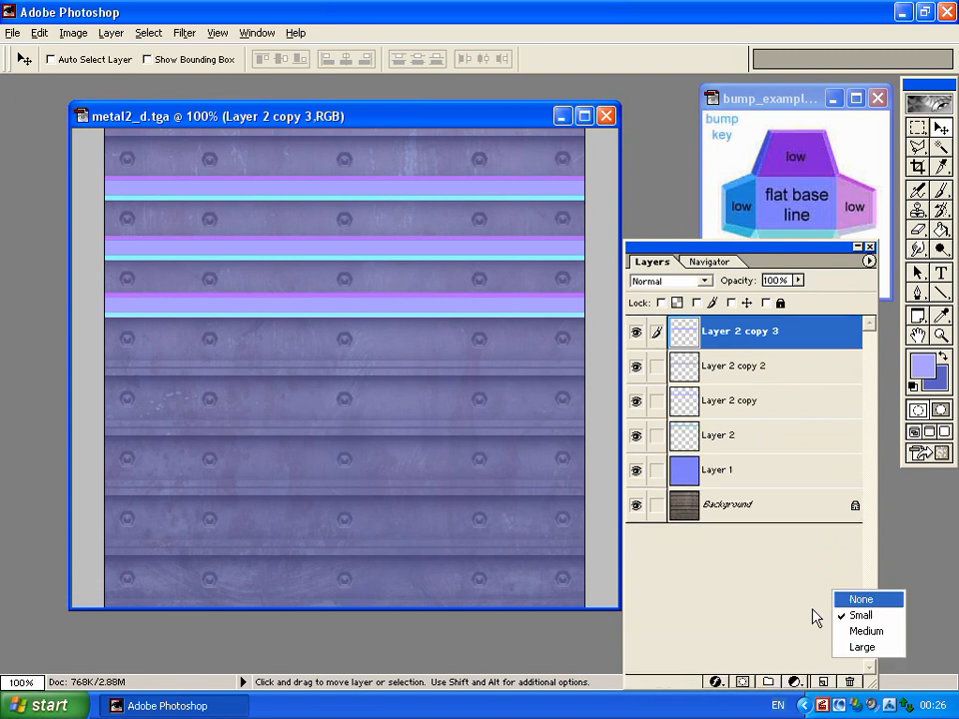
left_click(690, 428)
left_click_drag(763, 256, 762, 176)
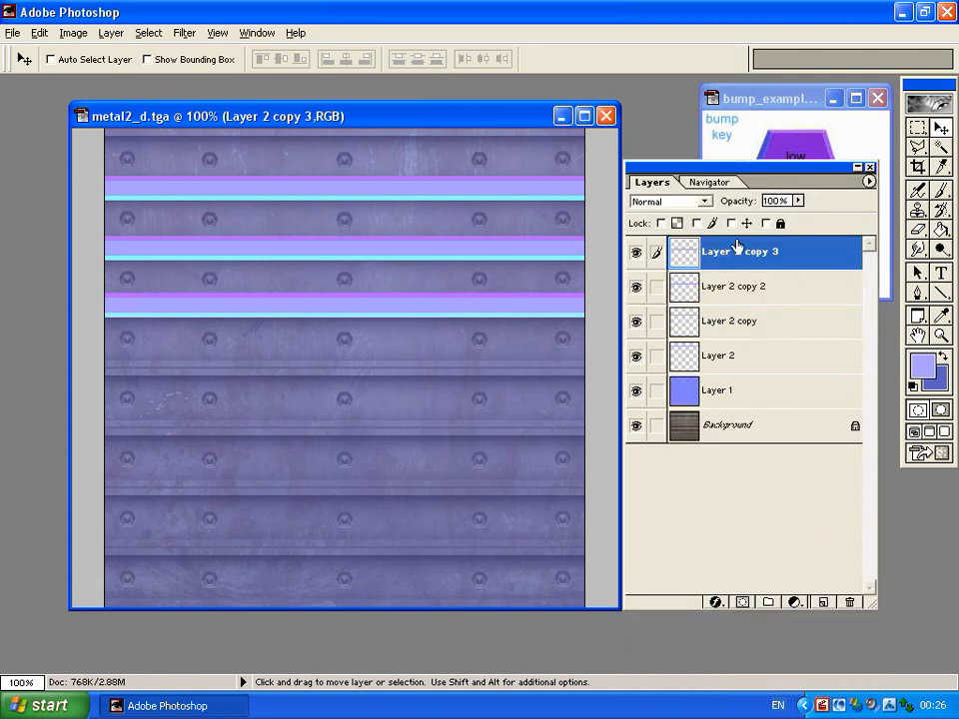
key("shift+Down")
key("shift+Down")
key("shift+Down")
key("shift+Down")
key("shift+Down")
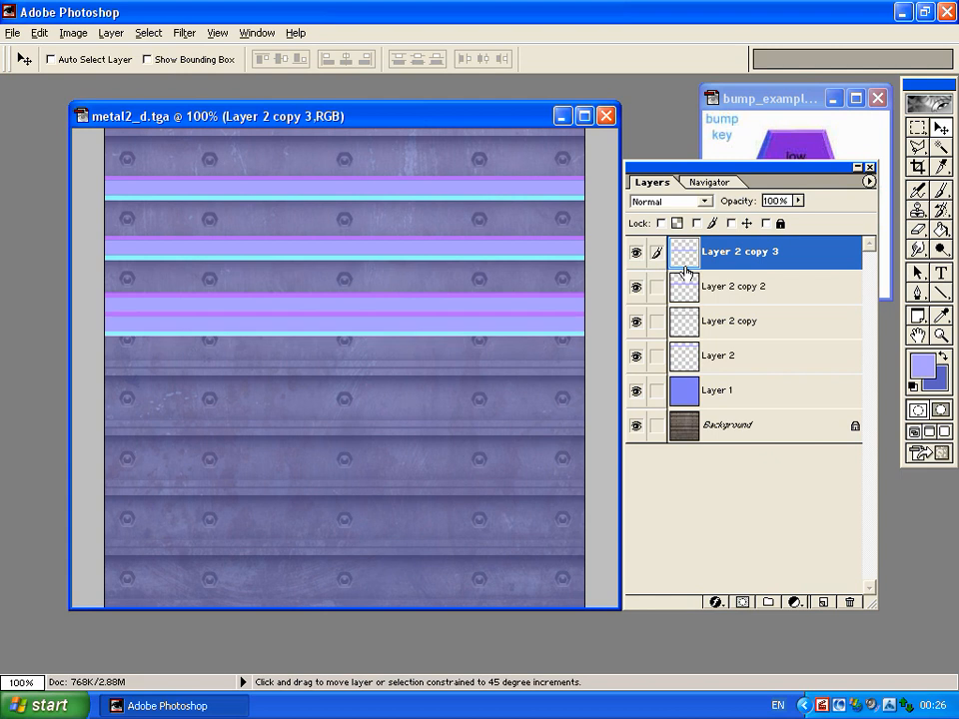
key("shift+Down")
key("shift+Down")
key("Up")
key("Up")
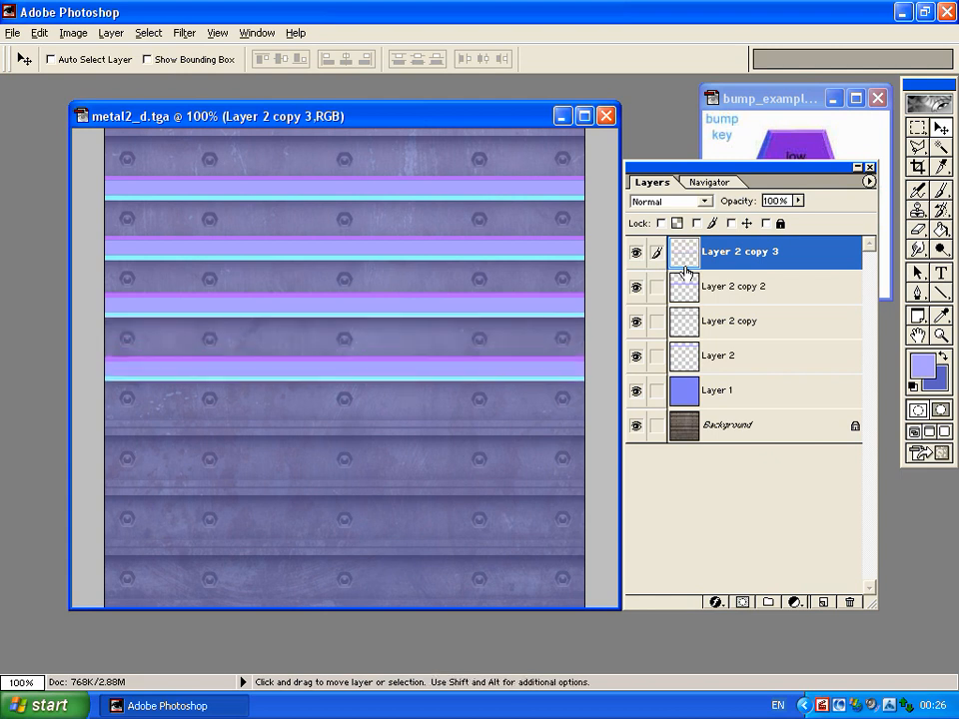
Duplicate Layer 2 copy 3 and move the new stripe down onto the ridge between the fifth and sixth planks.
left_click_drag(797, 203, 801, 241)
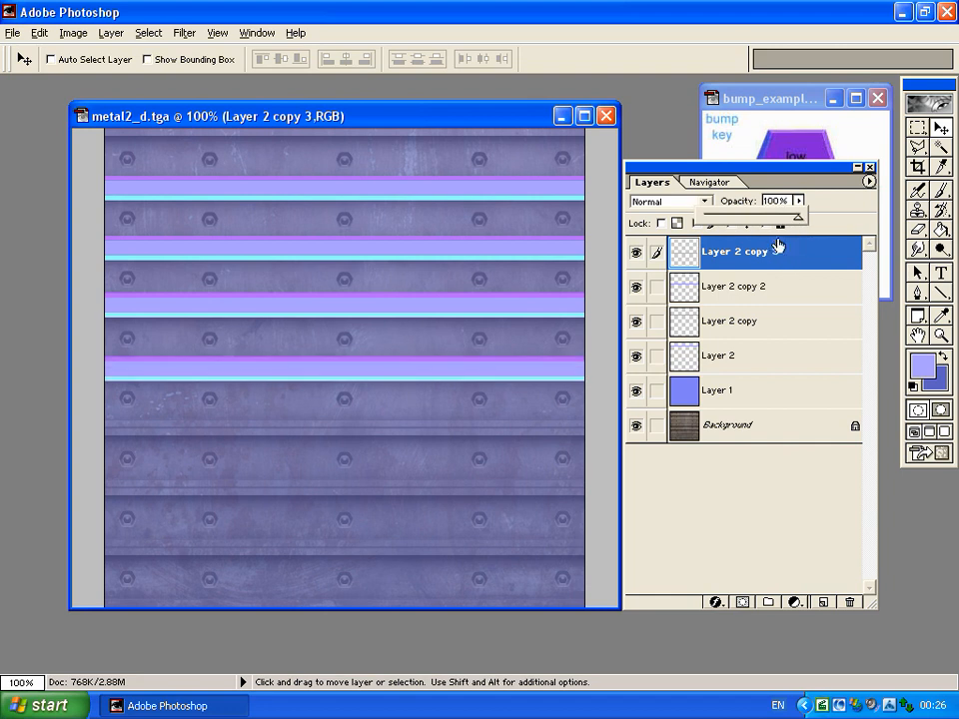
left_click(839, 212)
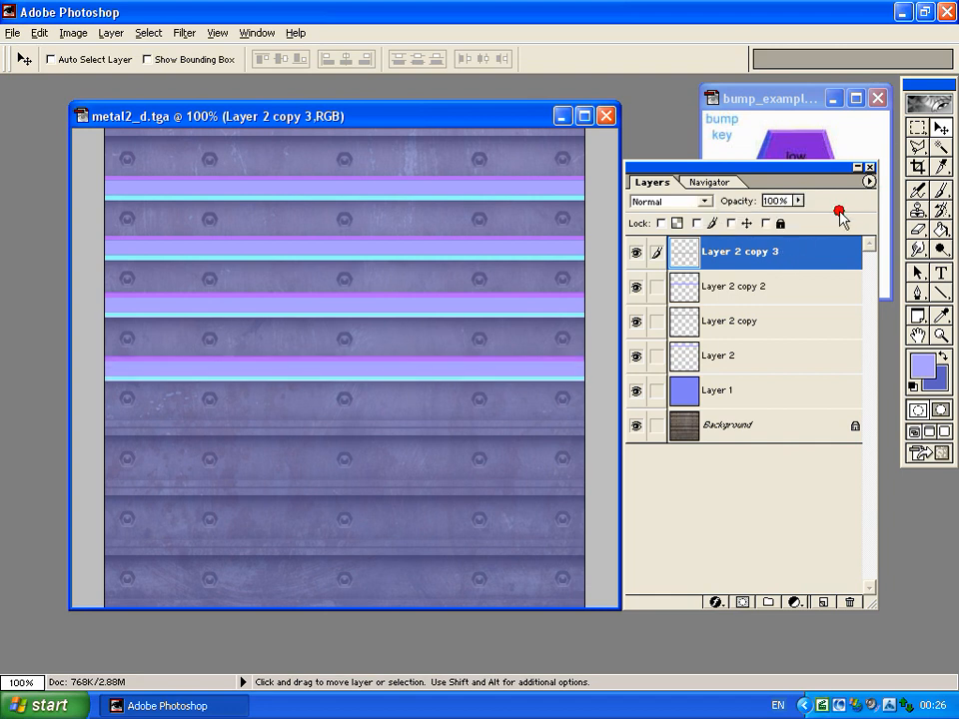
left_click_drag(725, 252, 823, 603)
key("Down")
key("Down")
key("Down")
key("Down")
key("Down")
key("Down")
key("Down")
key("Down")
key("Down")
key("Down")
key("Down")
key("Down")
key("Down")
key("Down")
key("Down")
key("Down")
key("Down")
key("Down")
key("Down")
key("Down")
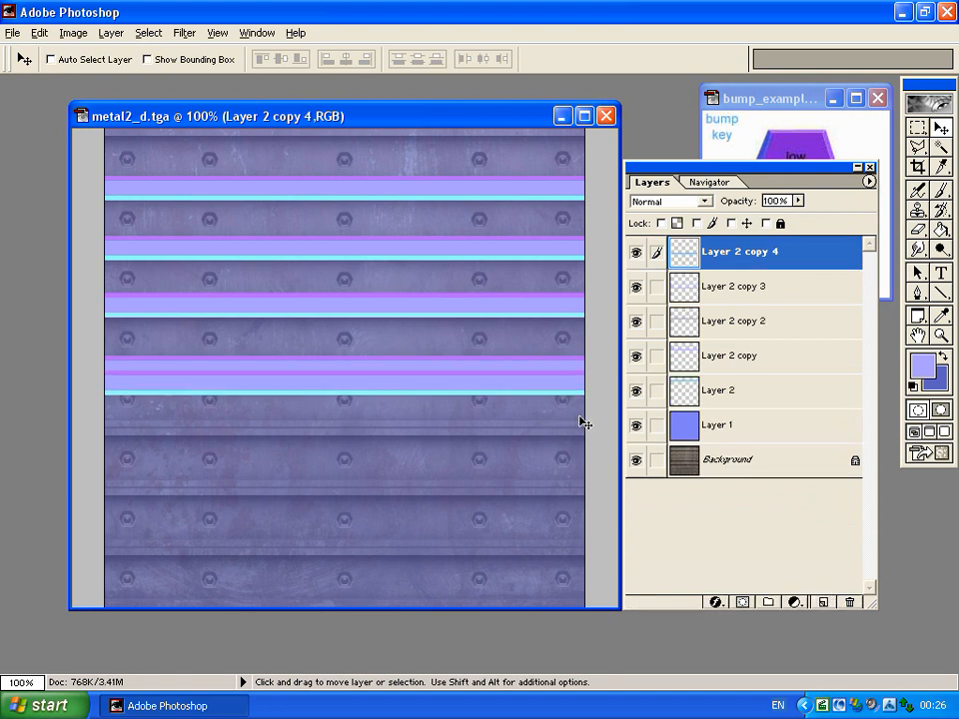
key("Down")
key("Down")
key("Down")
key("Down")
key("Down")
key("Down")
key("Up")
key("Down")
Duplicate Layer 2 copy 4 and move the new stripe down onto the ridge between the sixth and seventh planks.
left_click_drag(754, 260, 823, 603)
key("Down")
key("Down")
key("Down")
key("Down")
key("Down")
key("Down")
key("Down")
key("Down")
key("Down")
key("Down")
key("Down")
key("Down")
key("Down")
key("Down")
key("Down")
key("Down")
key("Down")
key("Down")
key("Down")
key("Down")
key("Down")
key("Down")
key("Down")
key("Down")
key("Down")
key("Down")
key("Down")
key("Down")
key("Down")
key("Down")
key("Down")
key("Down")
key("Down")
key("Down")
key("Down")
key("Down")
key("Down")
key("Down")
key("Down")
key("Down")
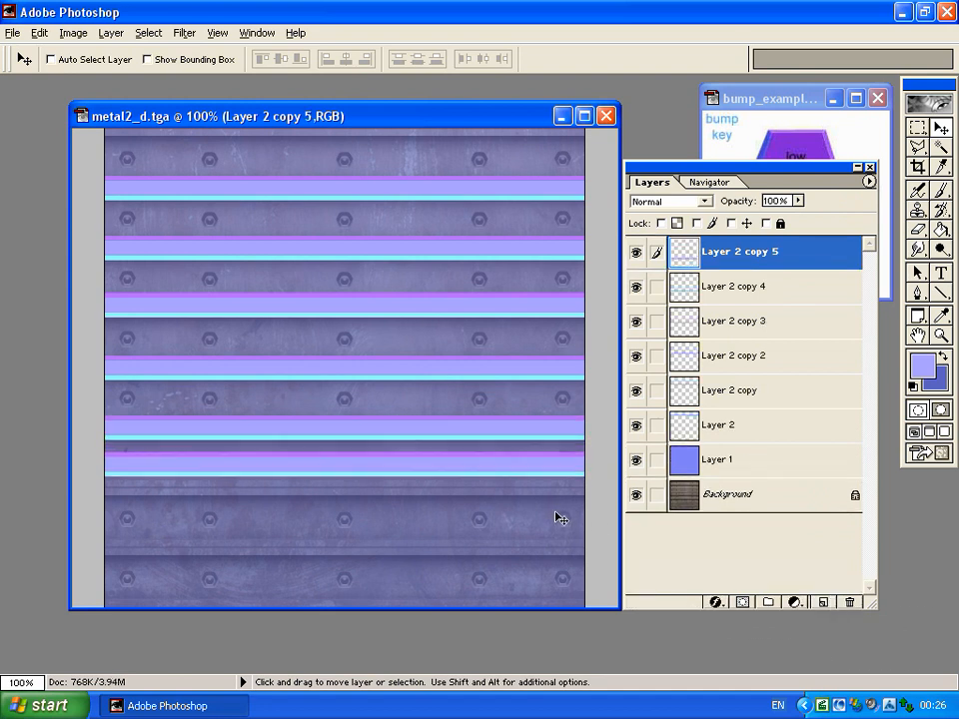
key("Down")
key("Down")
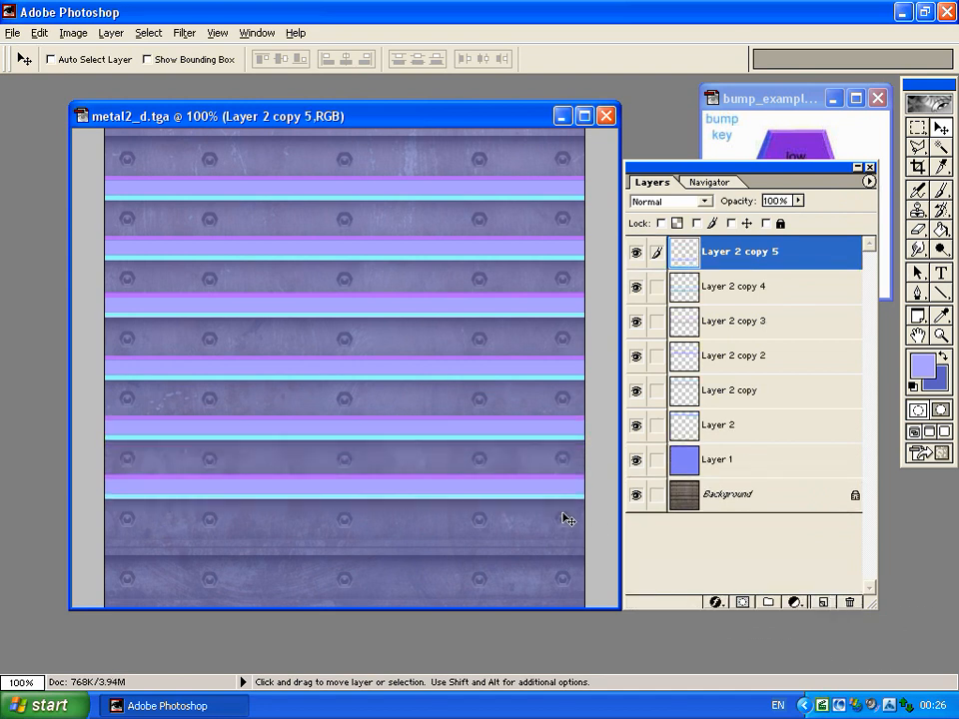
Duplicate Layer 2 copy 5 and move the new stripe down onto the ridge between the seventh and eighth planks.
left_click(798, 201)
left_click_drag(797, 216, 821, 220)
left_click(811, 227)
left_click_drag(766, 256, 829, 603)
key("Down")
key("Down")
key("Down")
key("Down")
key("Down")
key("Down")
key("Down")
key("Down")
key("Down")
key("Down")
key("Down")
key("Down")
key("Down")
key("Down")
key("Down")
key("Down")
key("Down")
key("Down")
key("Down")
key("Down")
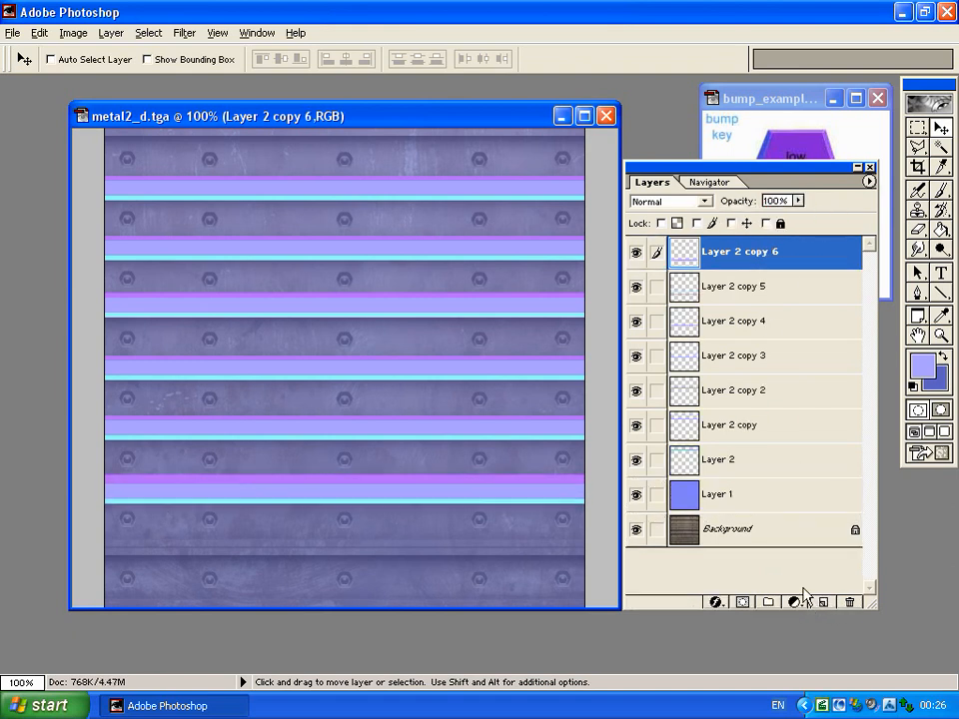
key("Down")
key("Down")
key("Down")
key("Down")
key("Down")
key("Down")
key("Down")
key("Down")
key("Down")
key("Down")
key("Down")
key("Down")
key("Down")
key("Down")
key("Down")
key("Down")
key("Down")
key("Down")
key("Down")
key("Down")
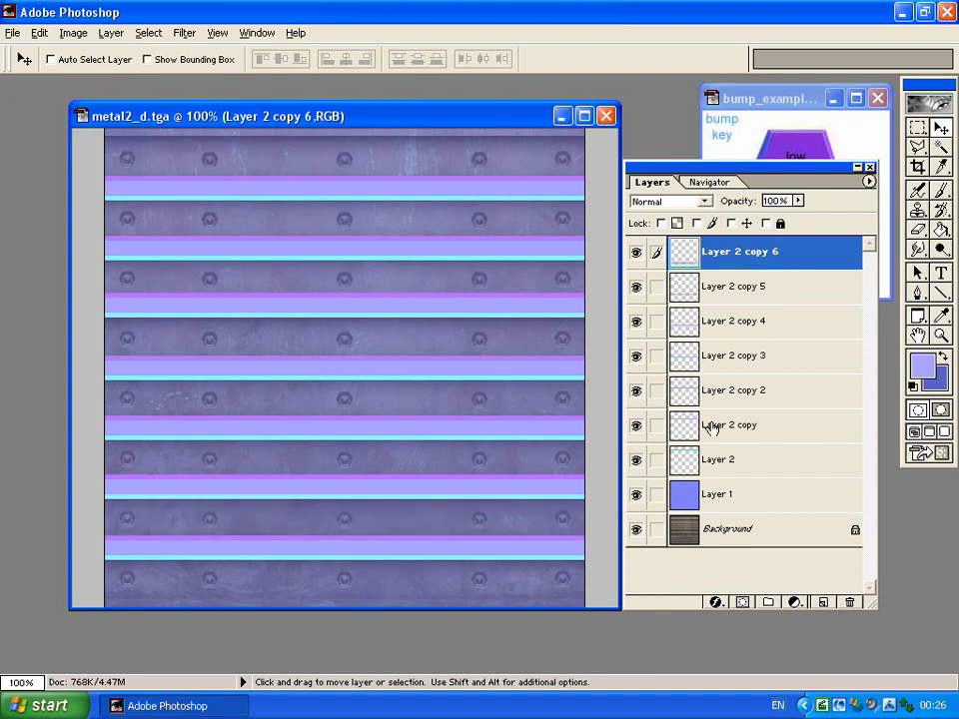
Duplicate Layer 2, move the new stripe up to the texture's top edge and set its layer opacity to 97%.
left_click_drag(767, 256, 801, 257)
left_click_drag(776, 458, 823, 602)
key("Up")
key("Up")
key("Up")
key("Up")
key("Up")
key("Up")
key("Up")
key("Up")
key("Up")
key("Up")
key("Up")
key("Up")
key("Up")
key("Up")
key("Up")
key("Up")
key("Up")
key("Up")
key("Up")
key("Up")
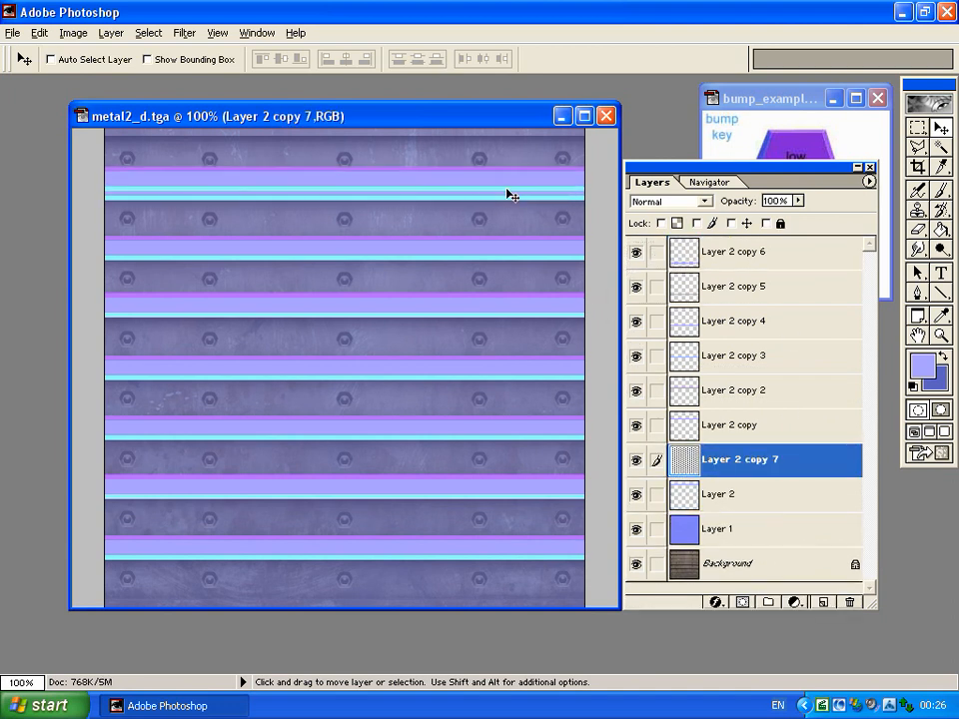
key("Up")
key("Up")
key("Up")
key("Up")
key("Up")
key("Up")
key("Up")
key("Up")
key("Up")
key("Up")
left_click_drag(798, 201, 826, 205)
left_click(831, 227)
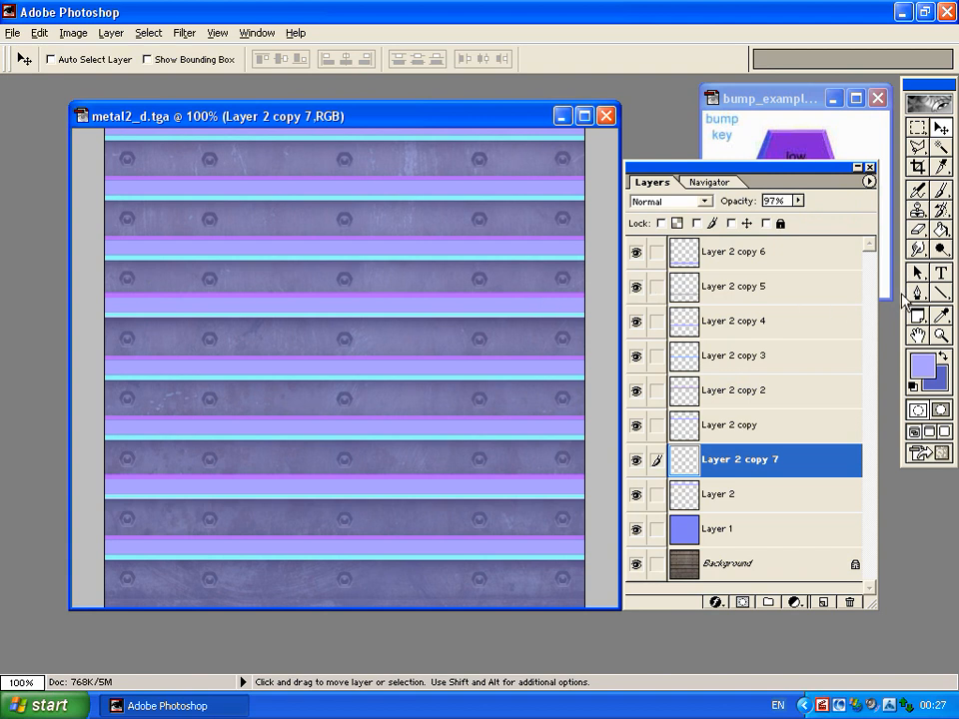
Zoom to 200% on the texture's upper left area and sample the blue upper left bevel color from the bump key.
left_click(709, 182)
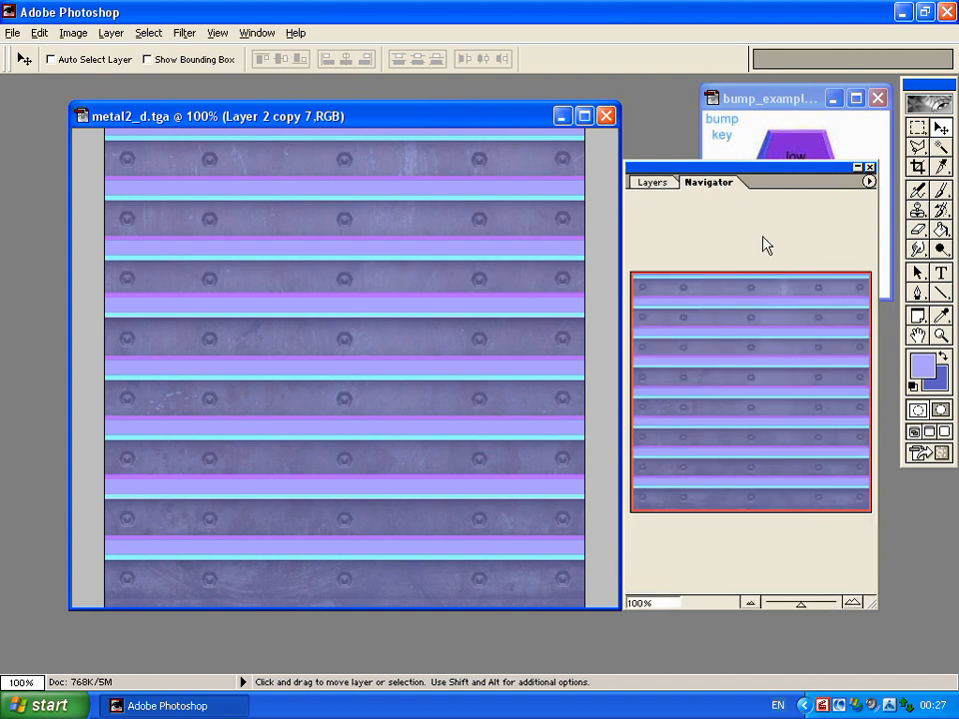
left_click(852, 602)
left_click_drag(755, 426, 670, 343)
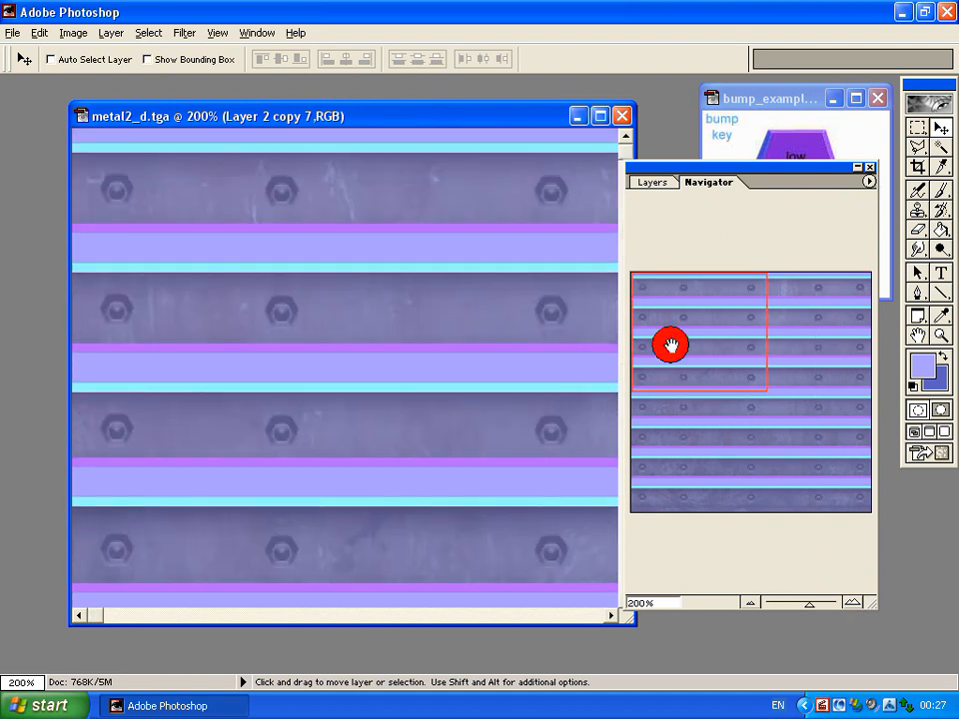
left_click(942, 317)
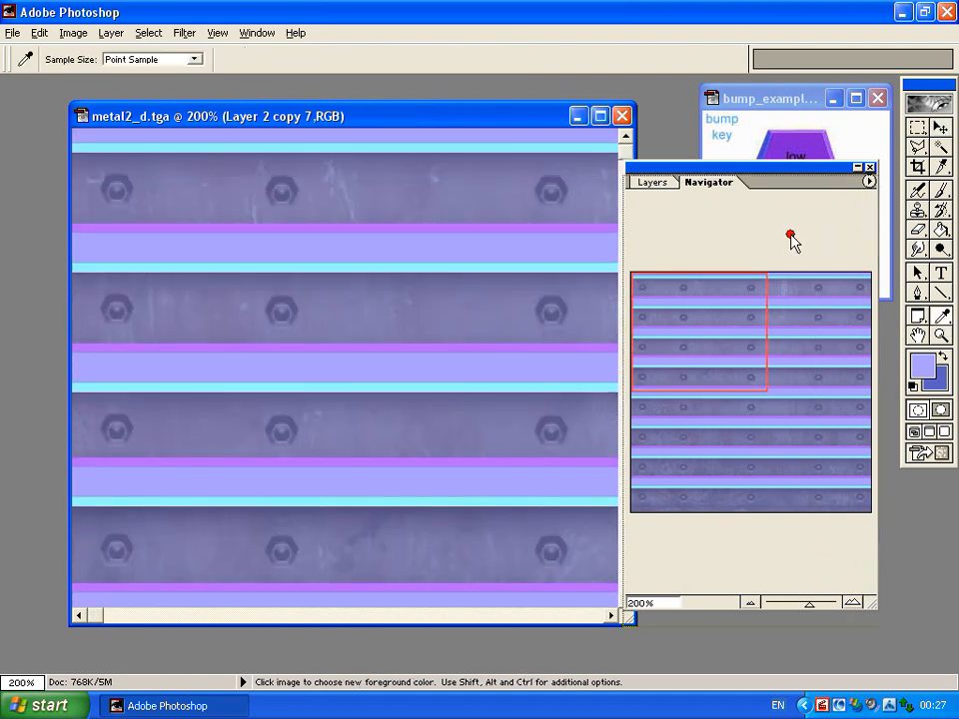
left_click_drag(791, 168, 798, 326)
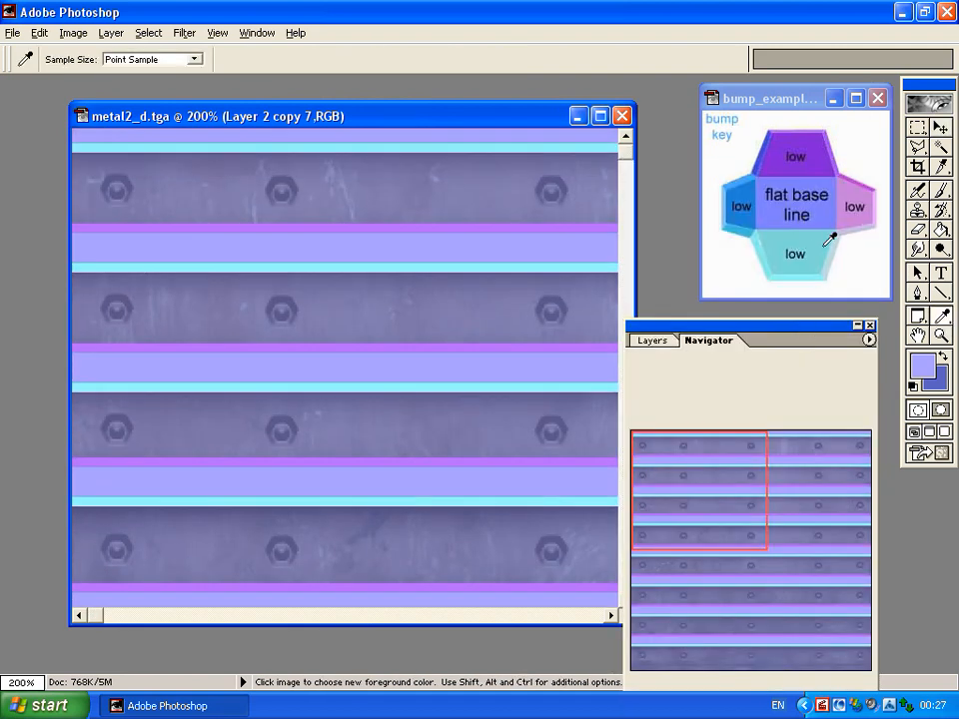
left_click(774, 131)
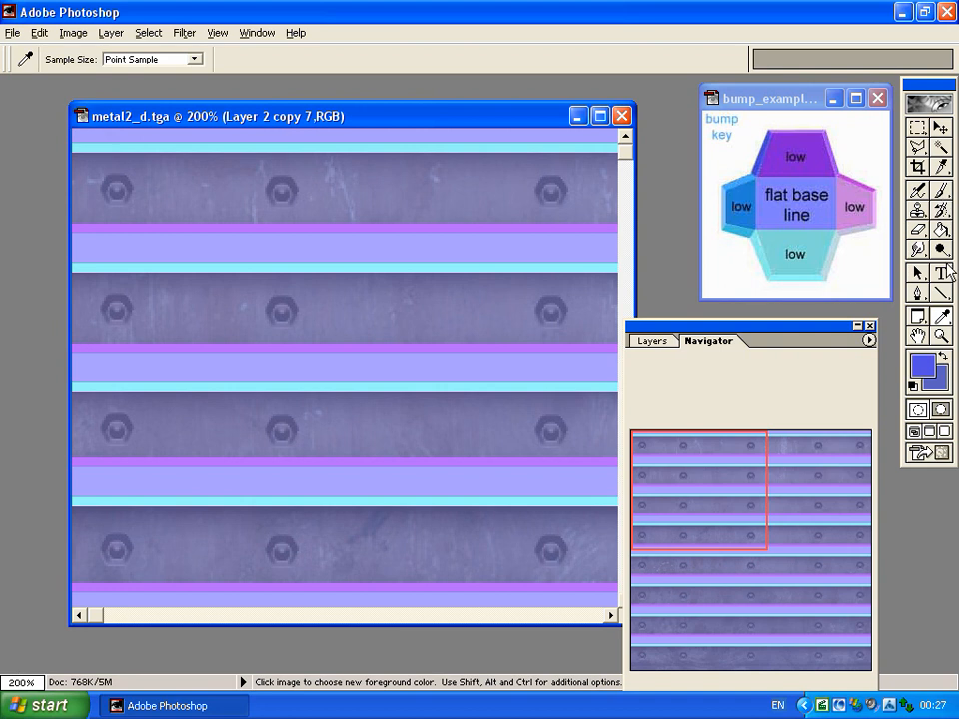
Paint blue over the upper edges of the second and third bolts in the top row with a small hard brush.
left_click(940, 190)
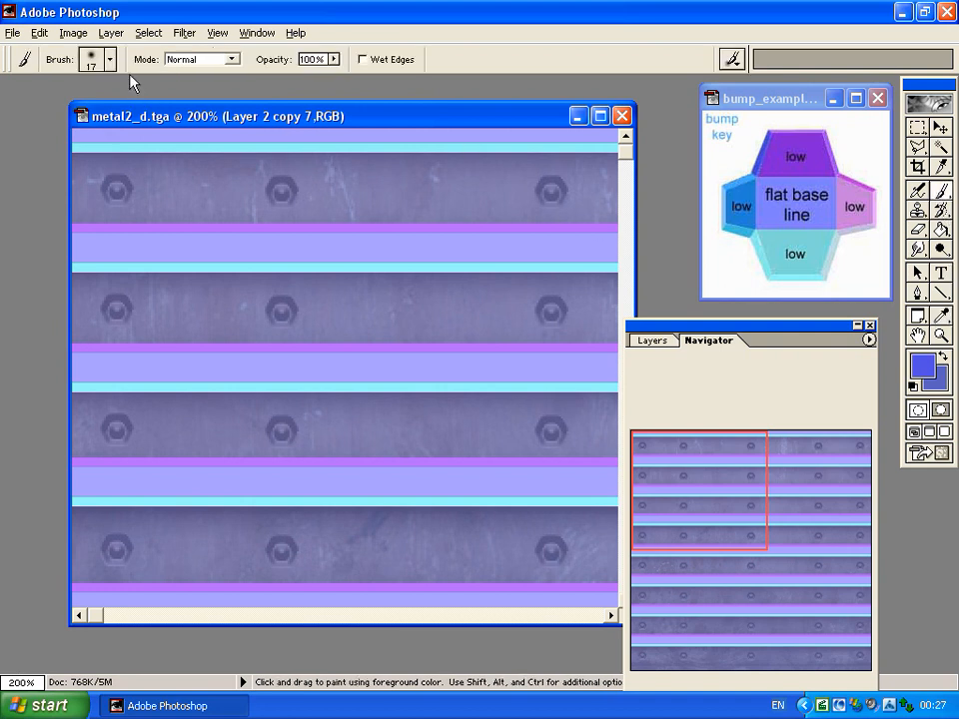
left_click(92, 58)
left_click(98, 97)
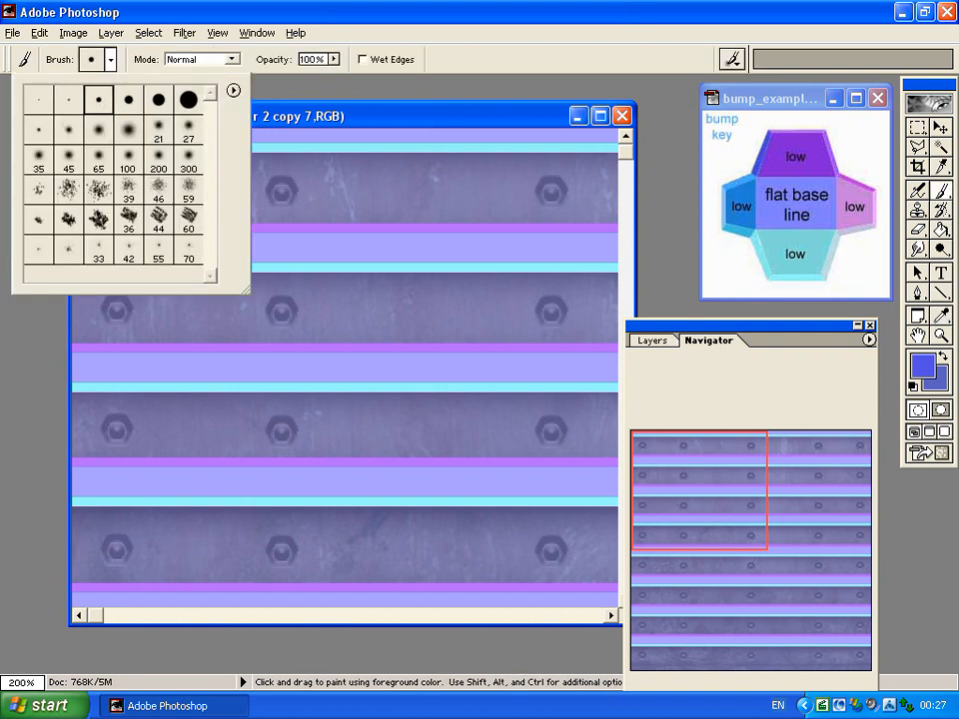
left_click(80, 98)
left_click(538, 188)
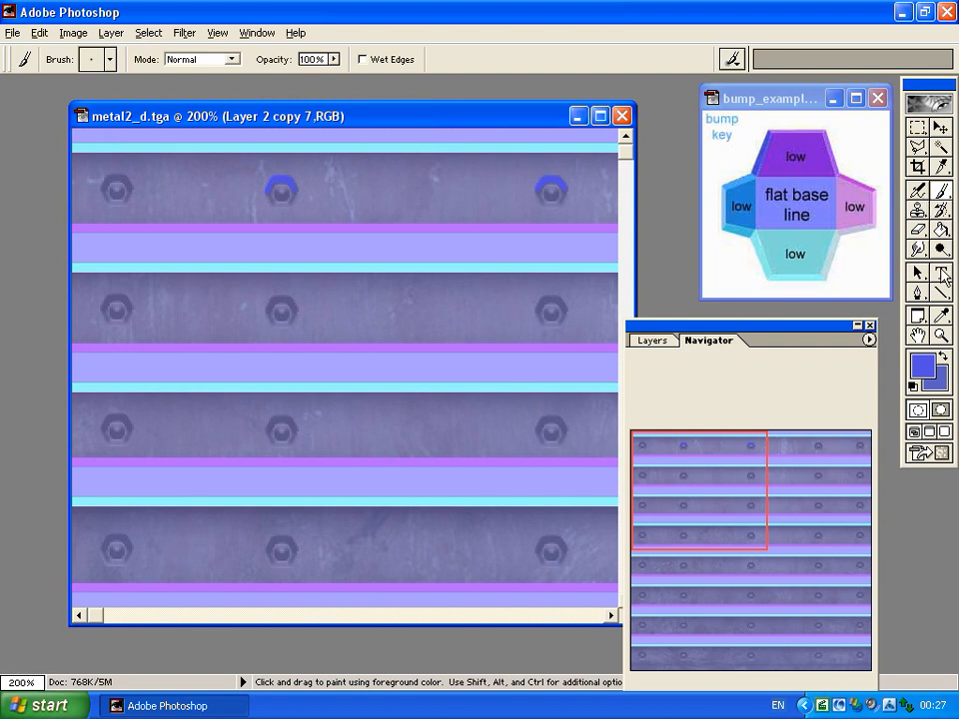
Sample the purple right bevel color from the bump key and paint the upper right edges of the two blue-marked bolts.
left_click(942, 316)
left_click(829, 147)
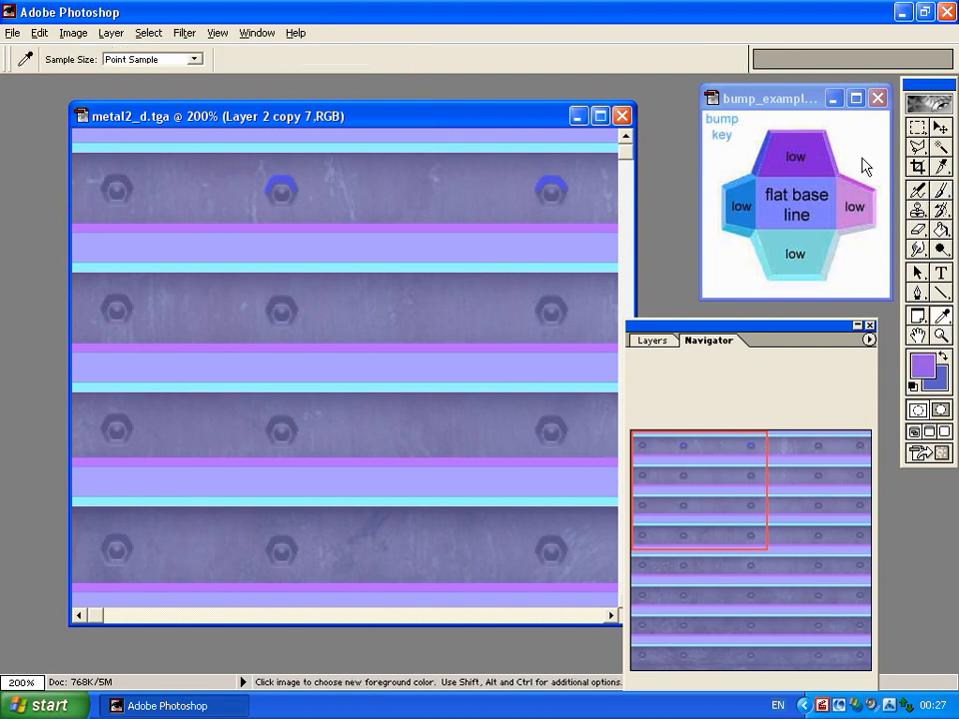
key("b")
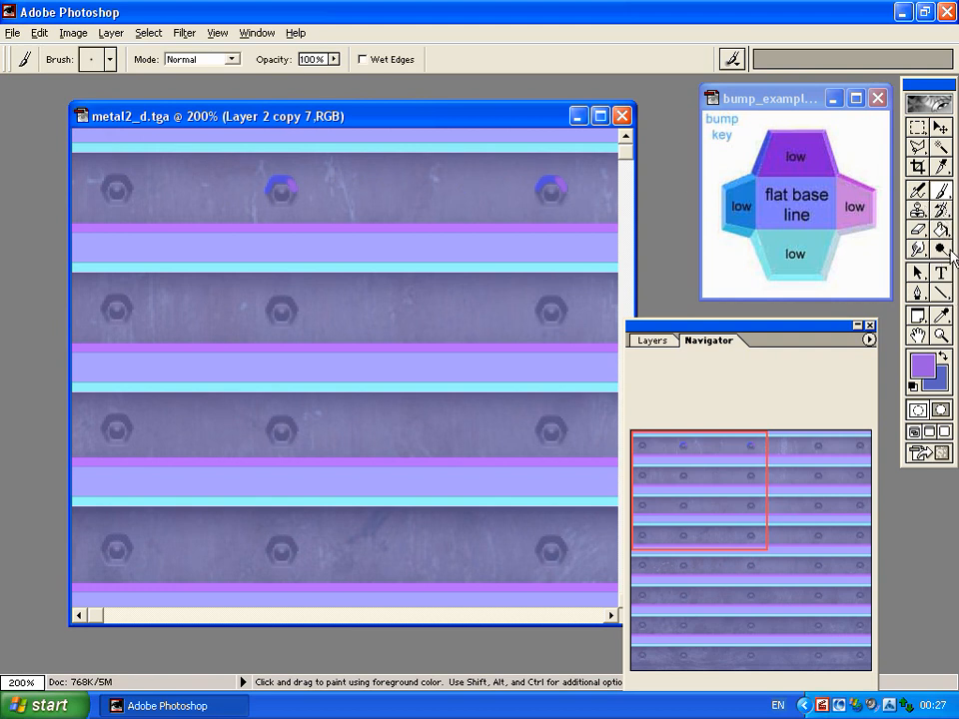
Sample the light blue of the bump key's left bevel and paint the top edges of the same two bolts.
key("i")
left_click(736, 192)
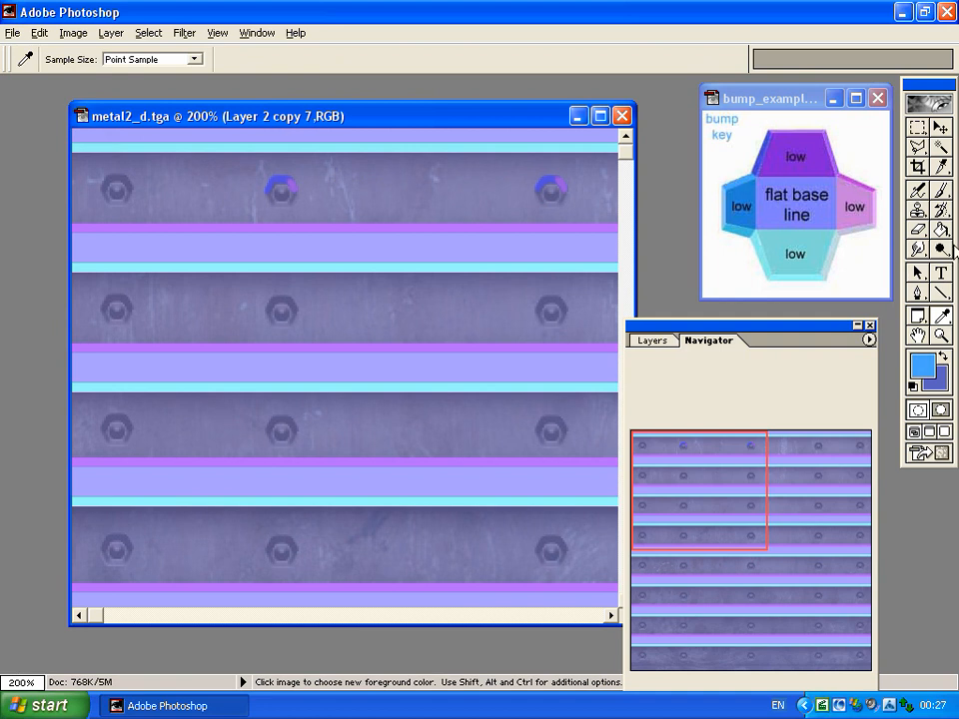
left_click(934, 192)
left_click(551, 181)
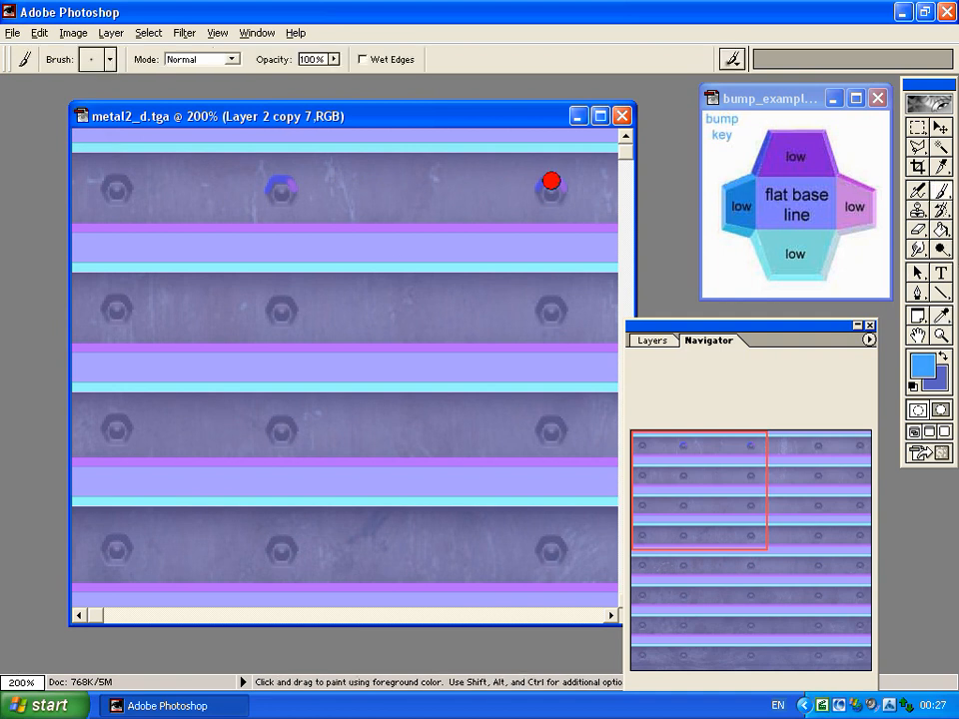
left_click_drag(283, 181, 272, 182)
Merge all the duplicated stripe layers down into Layer 2, starting from Layer 2 copy 6.
left_click_drag(689, 325, 717, 168)
left_click(647, 280)
left_click(857, 256)
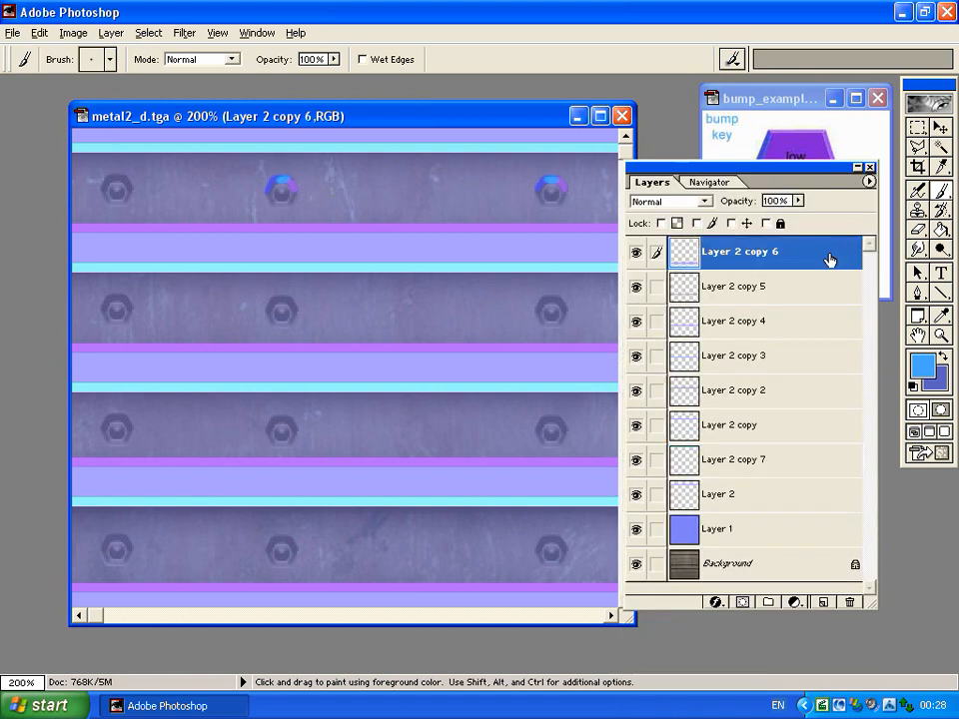
key("ctrl+e")
key("ctrl+e")
key("ctrl+e")
key("ctrl+e")
key("ctrl+e")
key("ctrl+e")
key("ctrl+e")
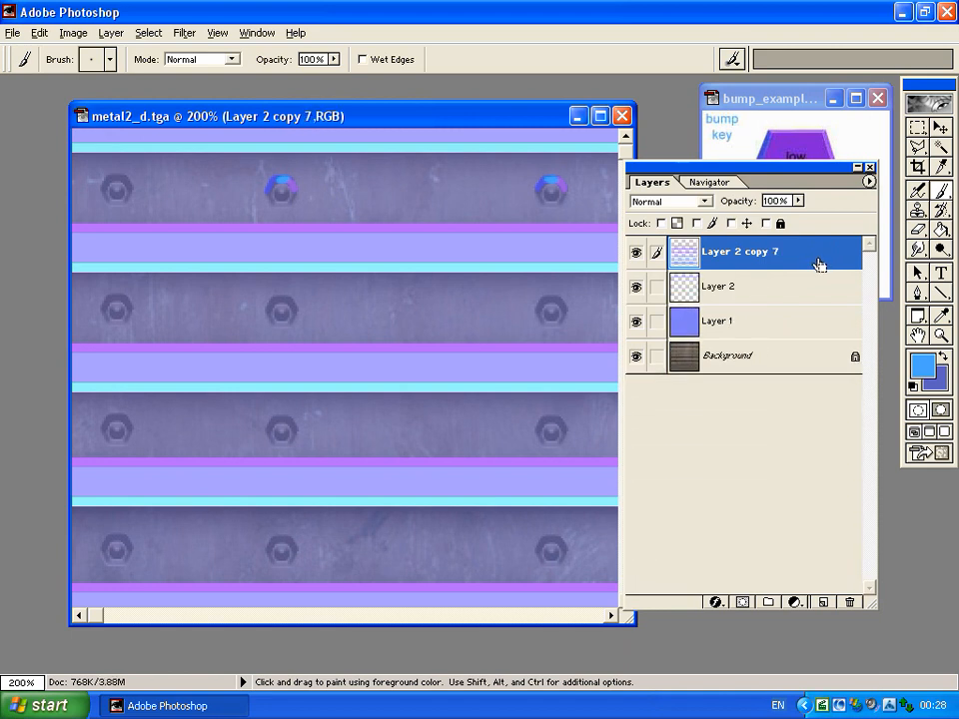
Set Layer 1's opacity to 100% and merge Layer 2 and Layer 1 down into the Background.
left_click(802, 283)
left_click(798, 201)
left_click_drag(785, 219, 905, 228)
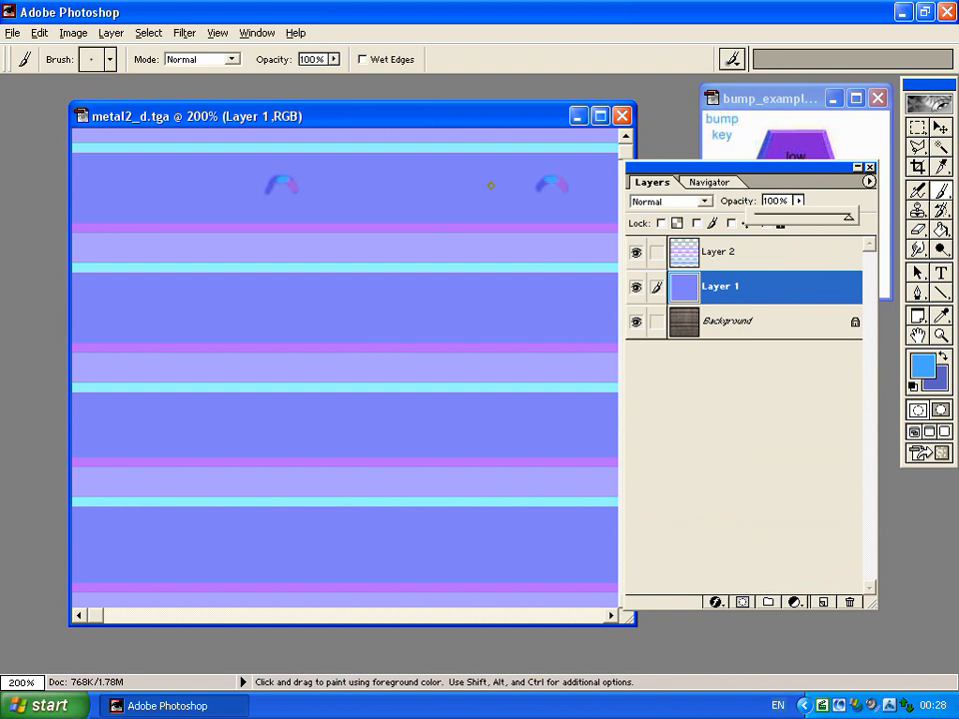
left_click(772, 259)
key("ctrl+e")
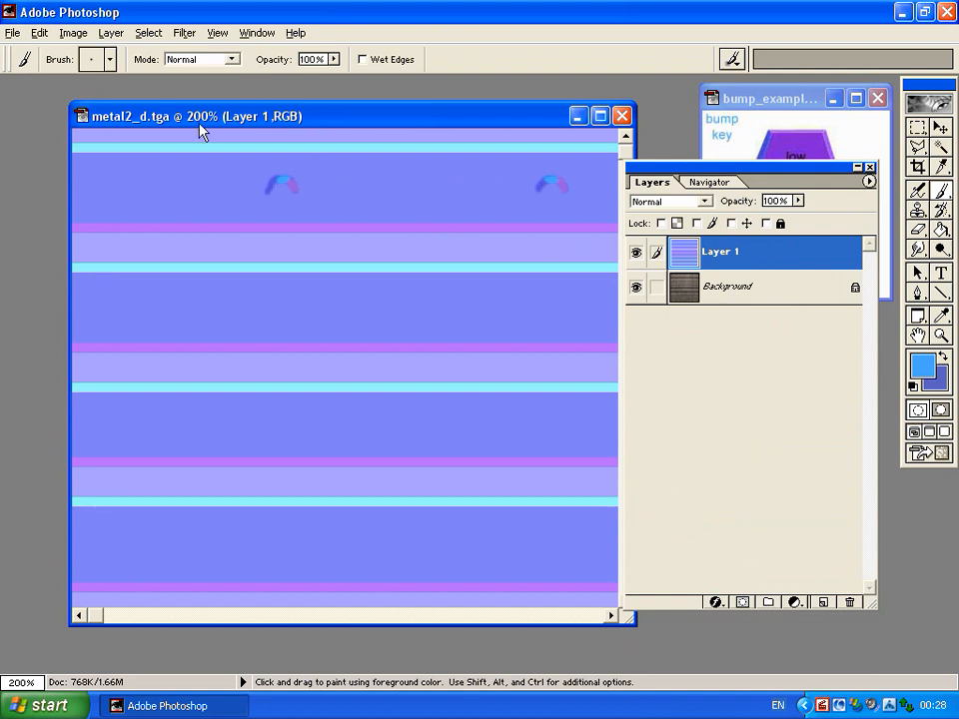
key("ctrl+e")
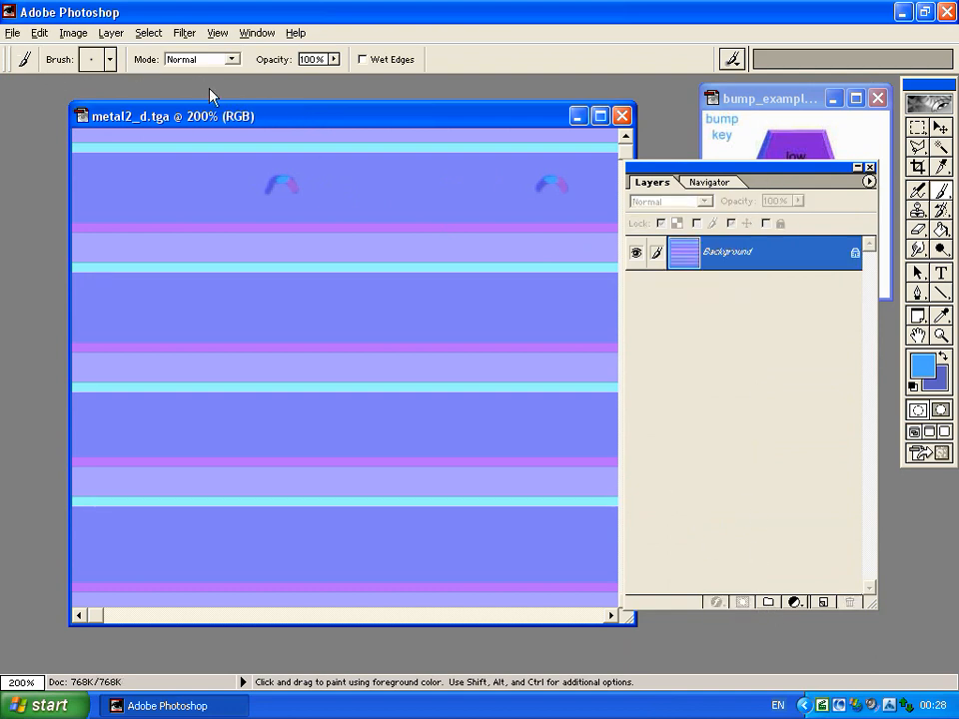
left_click(111, 33)
mouse_move(185, 33)
left_click(203, 8)
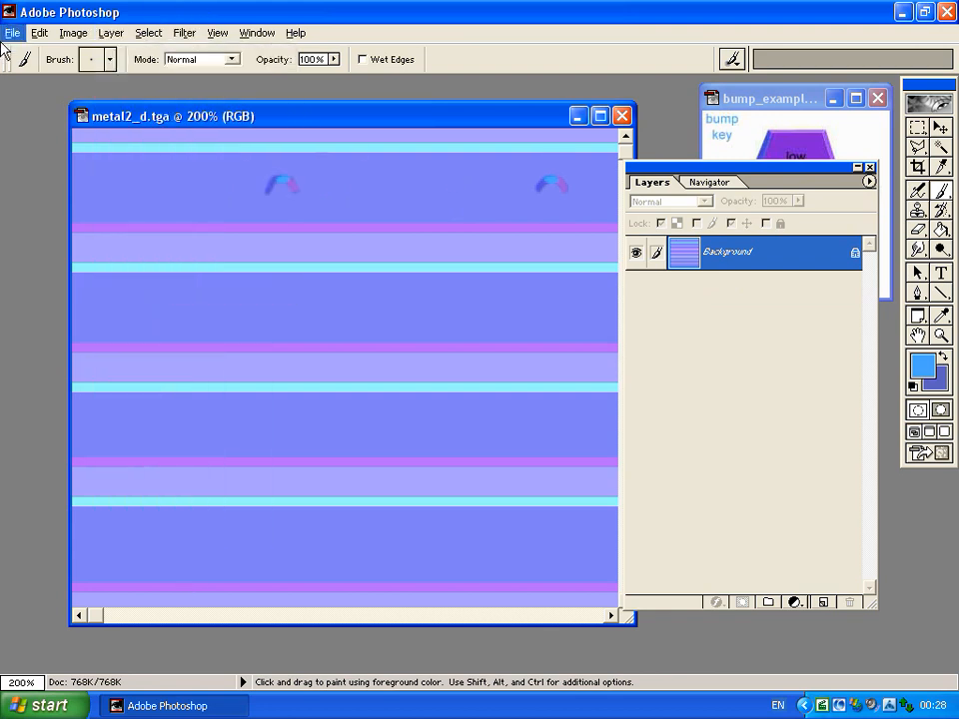
Save the flattened bump map as a Targa file named metal2_local in the metals folder, and close the image and Photoshop.
left_click(12, 33)
left_click(62, 154)
left_click(399, 306)
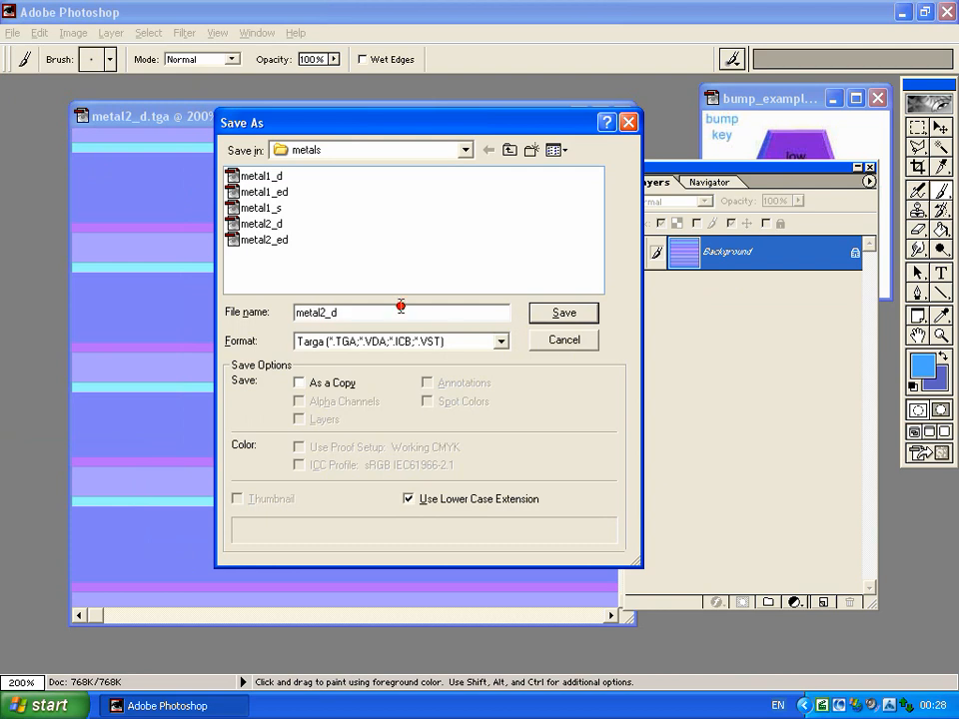
key("BackSpace")
type("local")
left_click(563, 314)
left_click(544, 326)
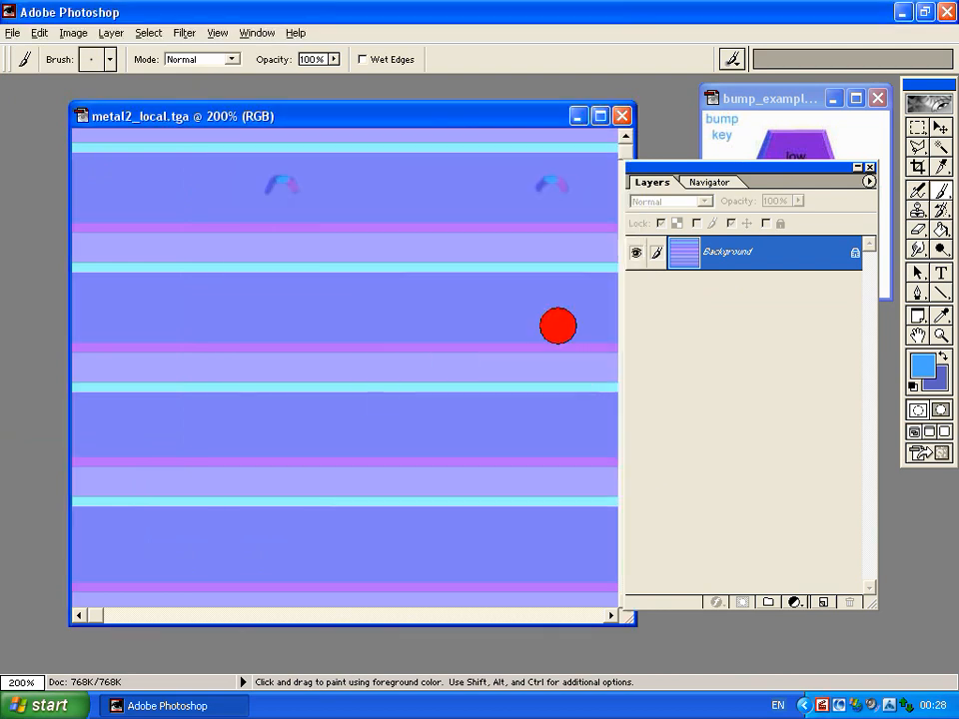
left_click(622, 117)
left_click(945, 12)
Switch to Windows Explorer and open the "Best damn mod on the net" folder inside Doom 3 in Program Files on drive C.
double_click(25, 42)
left_click_drag(273, 64, 538, 20)
double_click(577, 290)
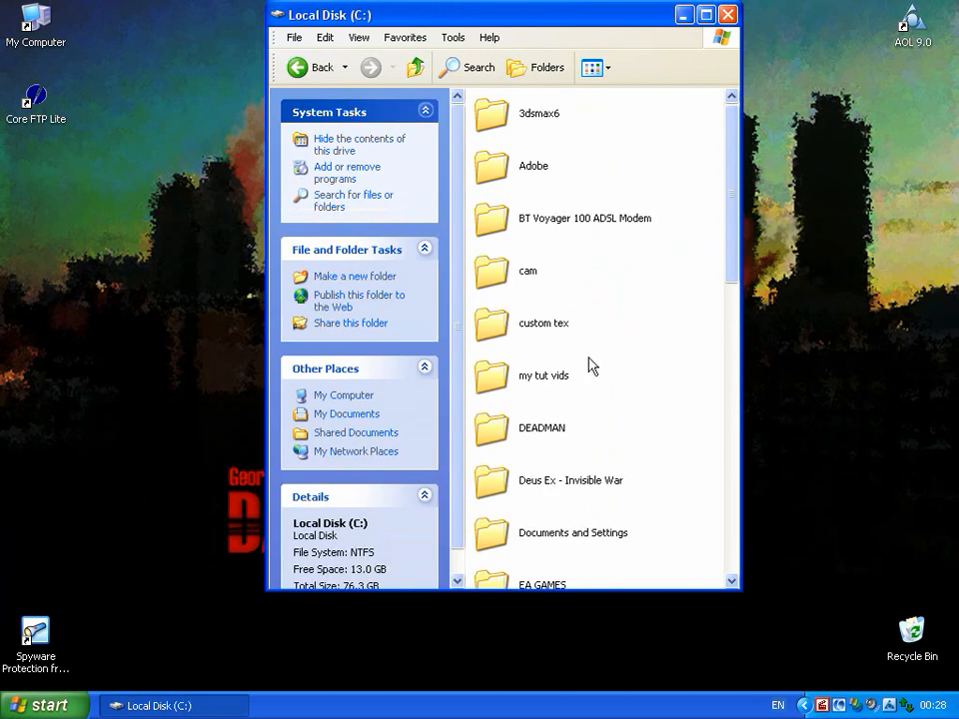
scroll(590, 374, "down", 5)
double_click(544, 490)
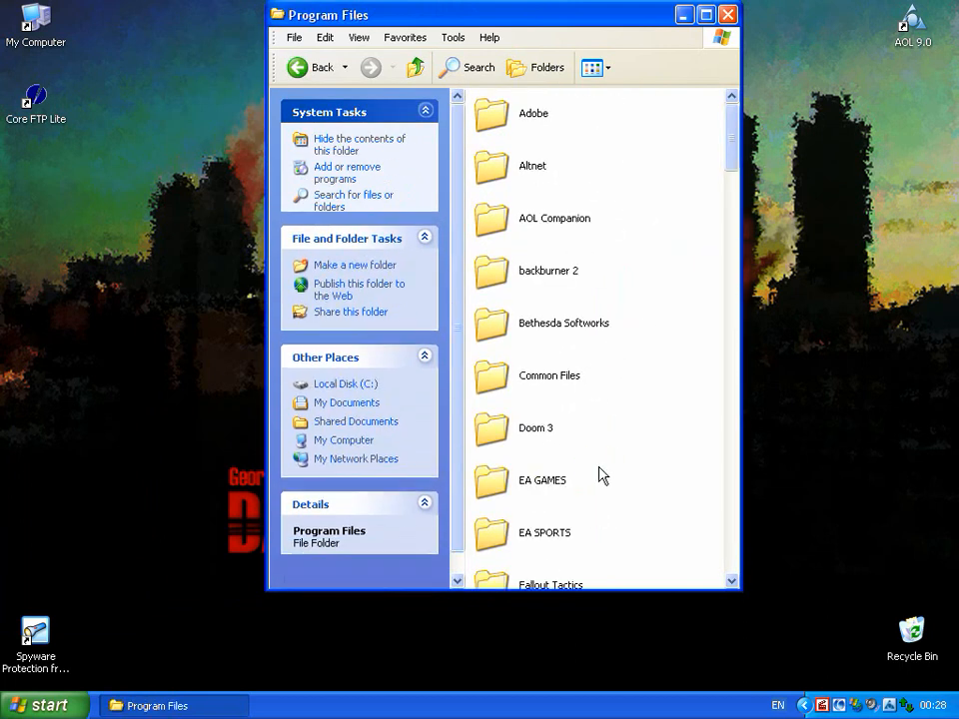
double_click(541, 435)
double_click(579, 487)
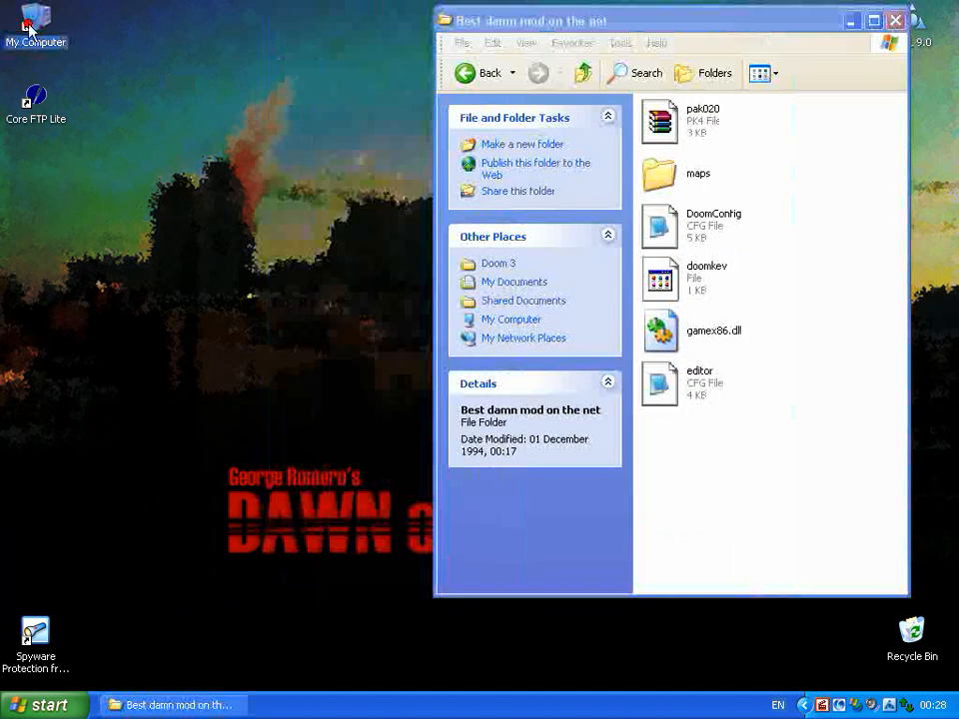
Open the custom textures folder from the personal documents in a second Explorer window beside the mod folder.
double_click(30, 30)
left_click_drag(462, 15, 134, 11)
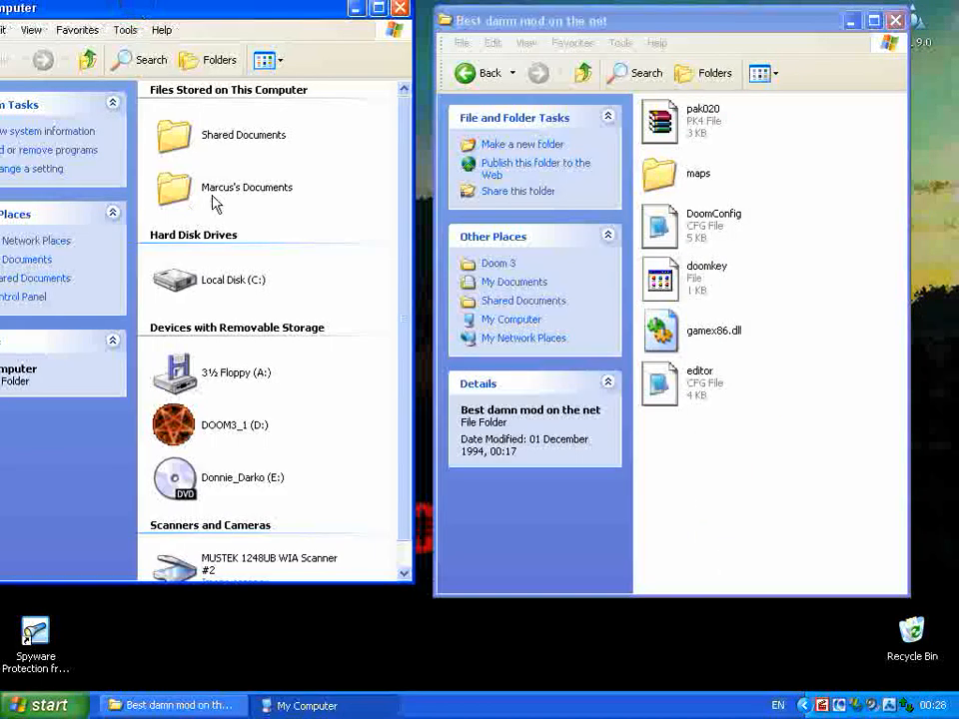
double_click(229, 195)
double_click(242, 157)
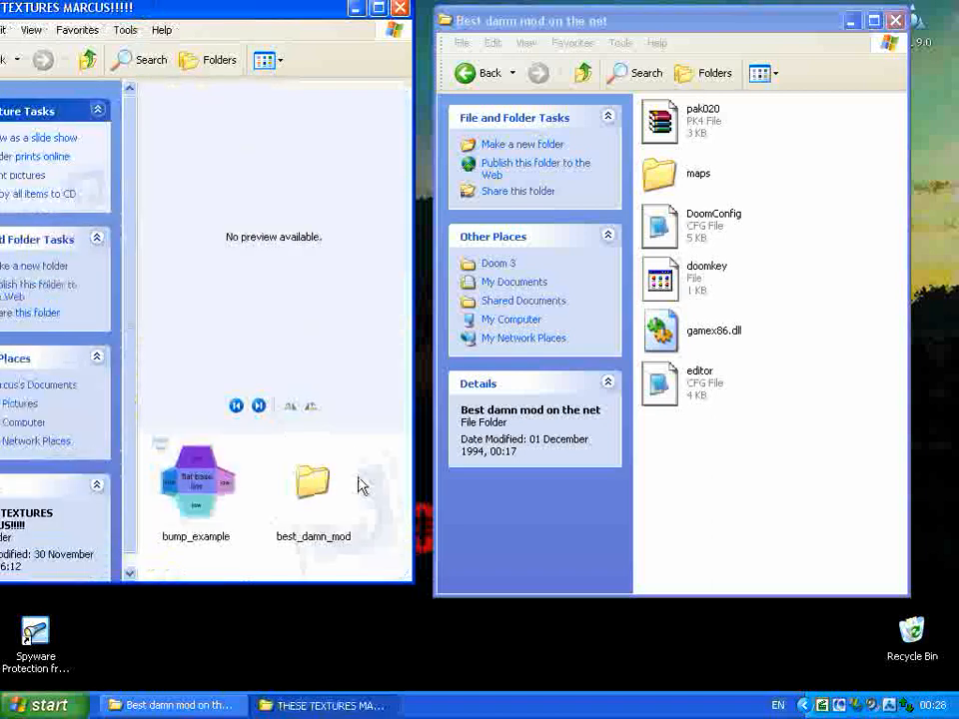
Copy the best_damn_mod texture folder into "Best damn mod on the net", close the source window and check the copied folder's contents.
left_click(335, 491)
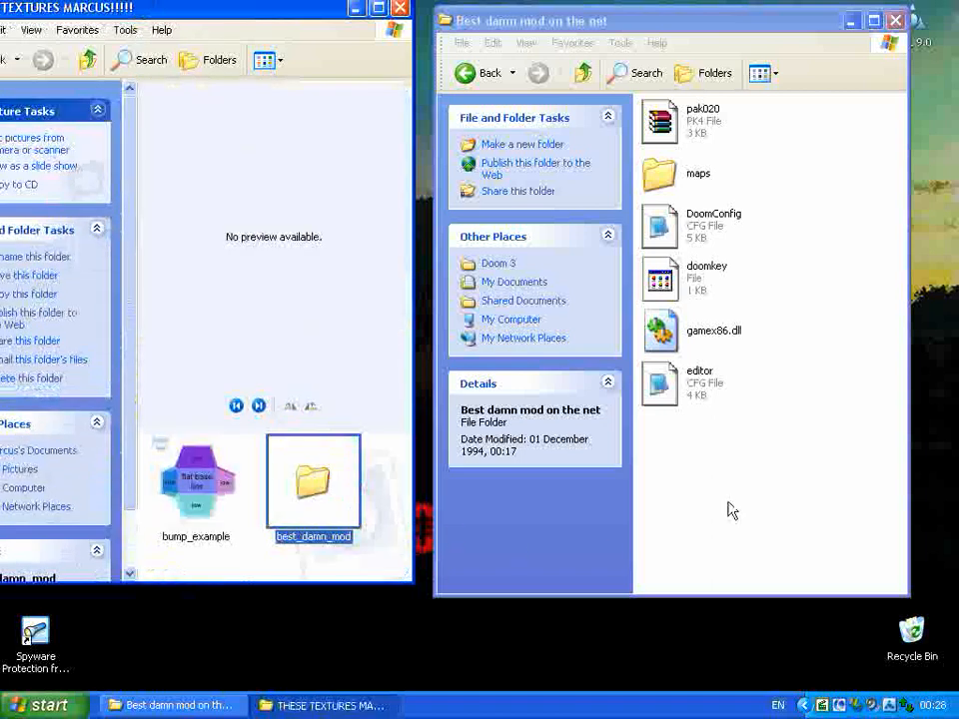
left_click(730, 500)
key("ctrl+v")
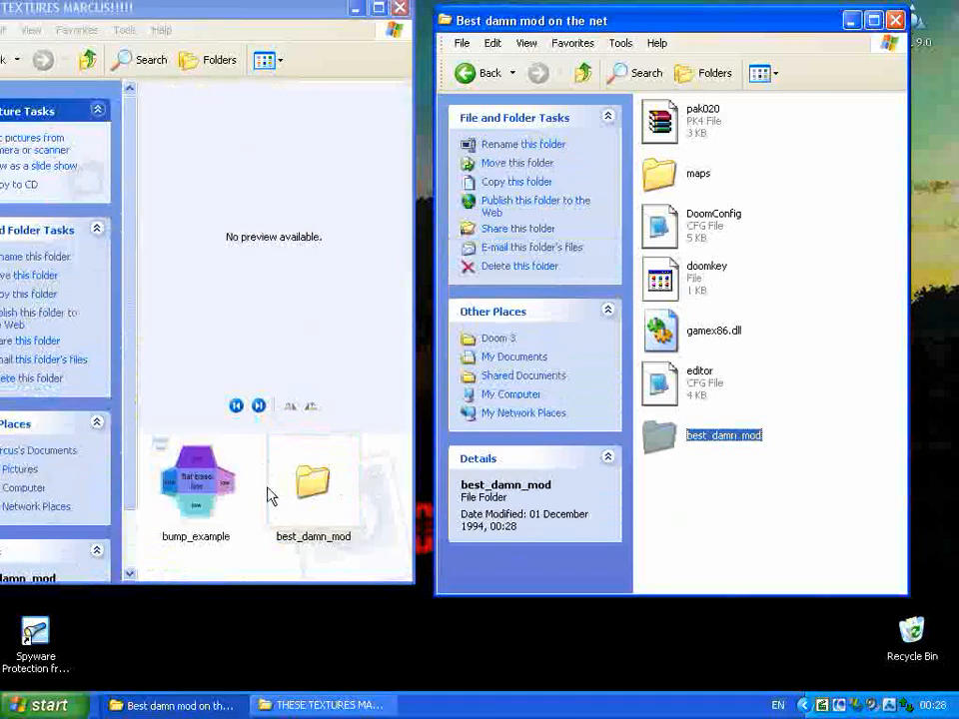
left_click(741, 506)
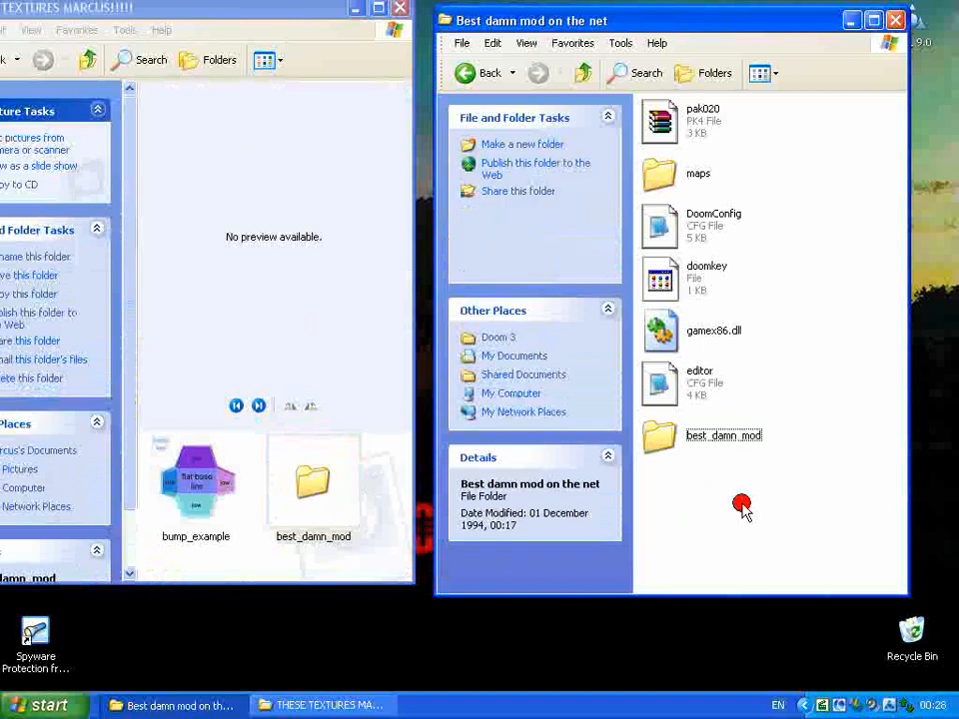
left_click(399, 7)
double_click(667, 444)
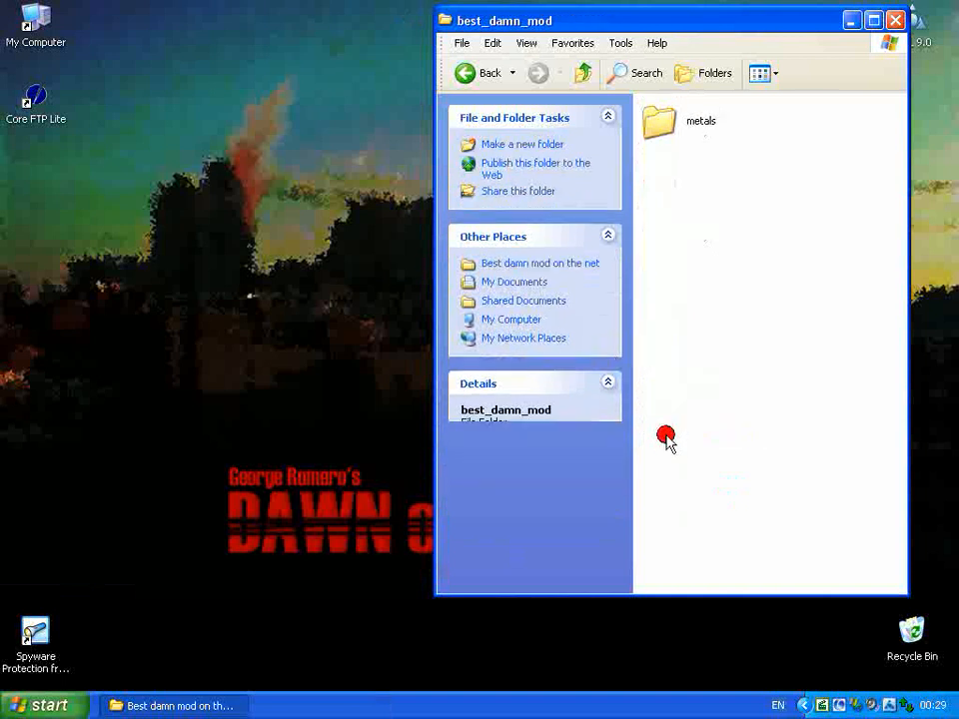
left_click(478, 72)
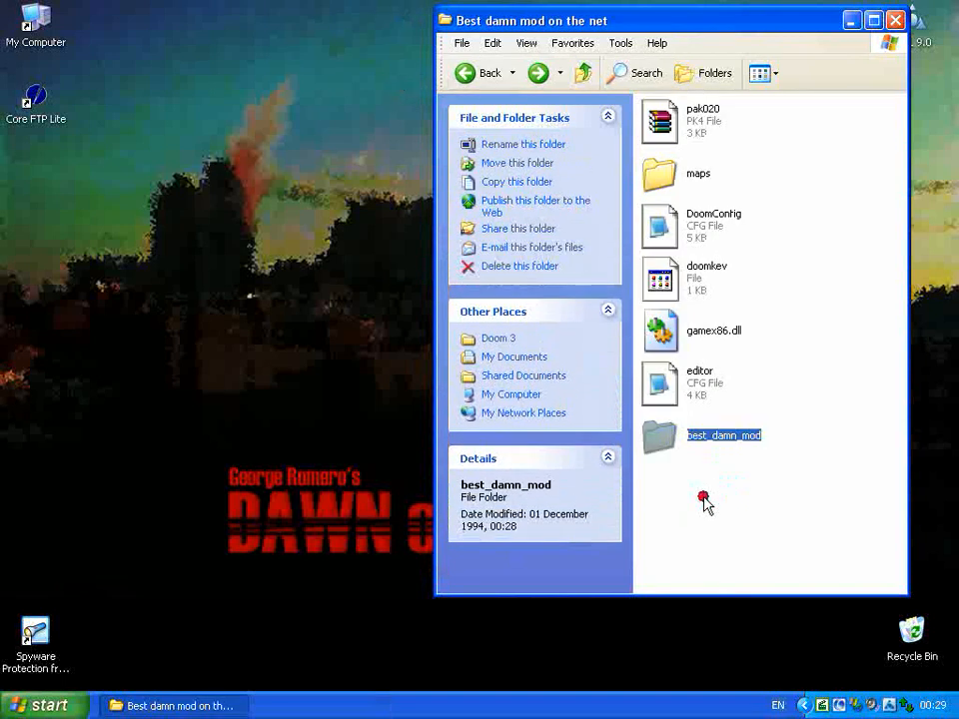
Create a folder named textures in the mod folder and move the best_damn_mod folder into it.
right_click(707, 502)
mouse_move(735, 650)
left_click(534, 410)
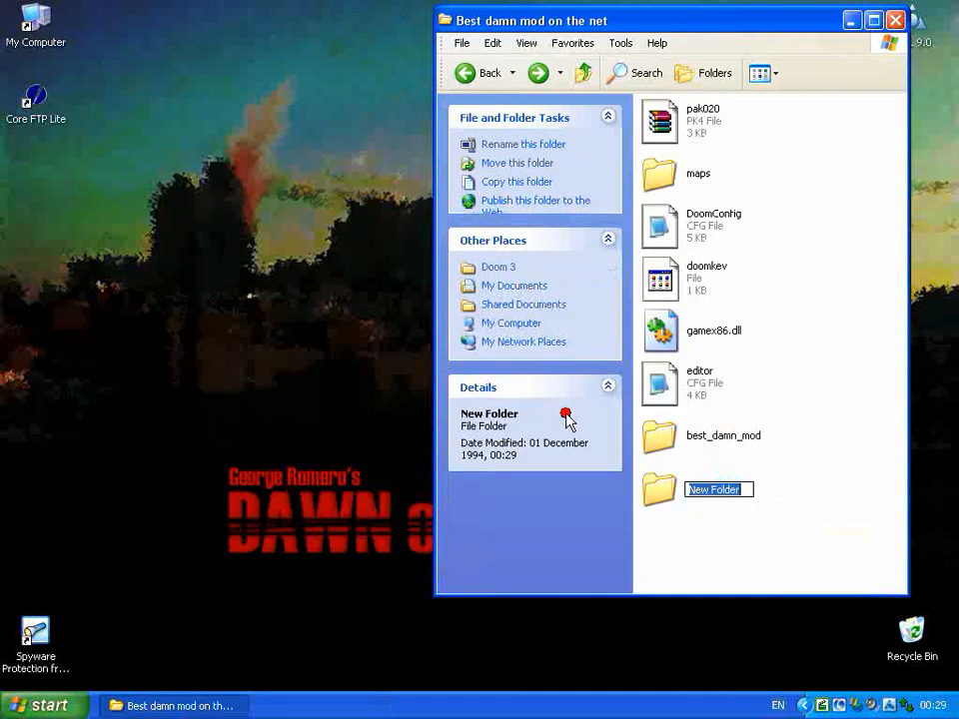
type("textures")
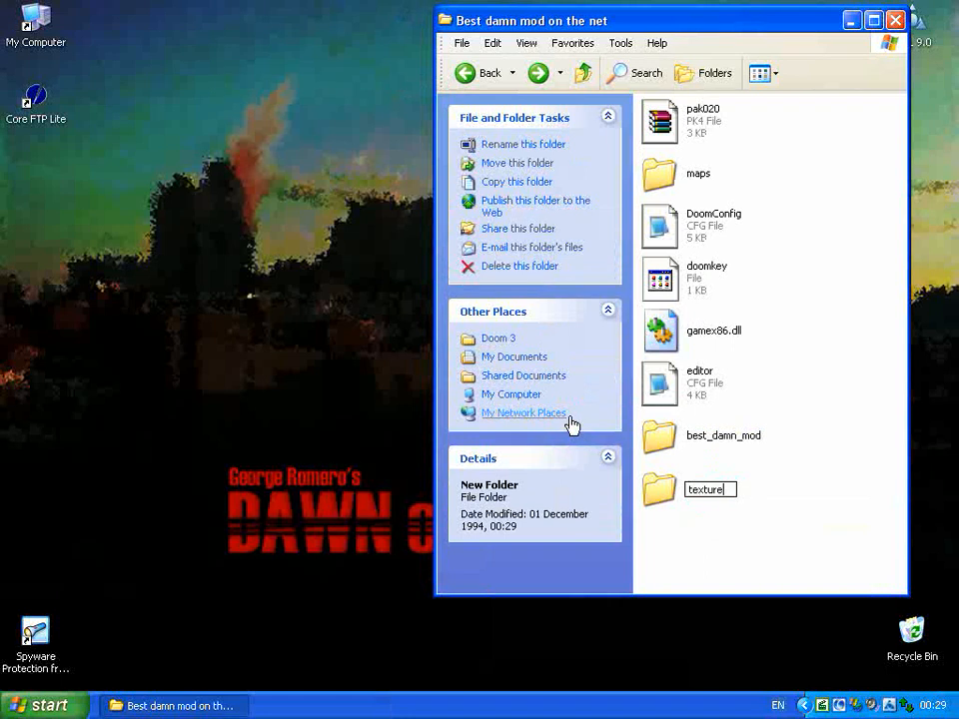
left_click(713, 468)
left_click_drag(672, 485, 672, 484)
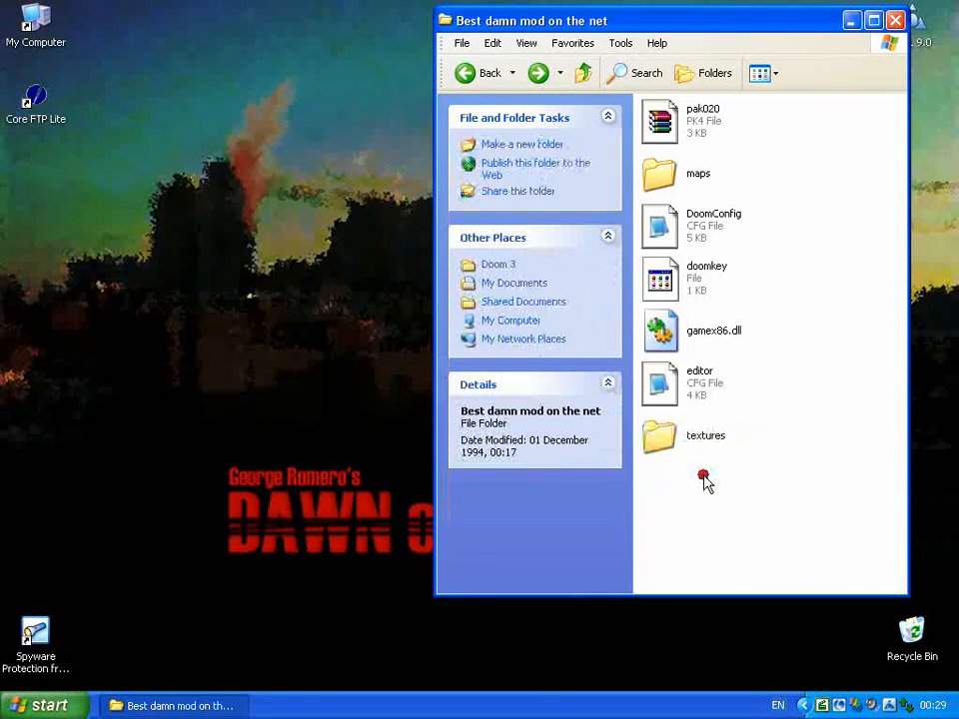
Create a second folder named materials beside the textures folder.
right_click(707, 482)
left_click(716, 630)
left_click(533, 389)
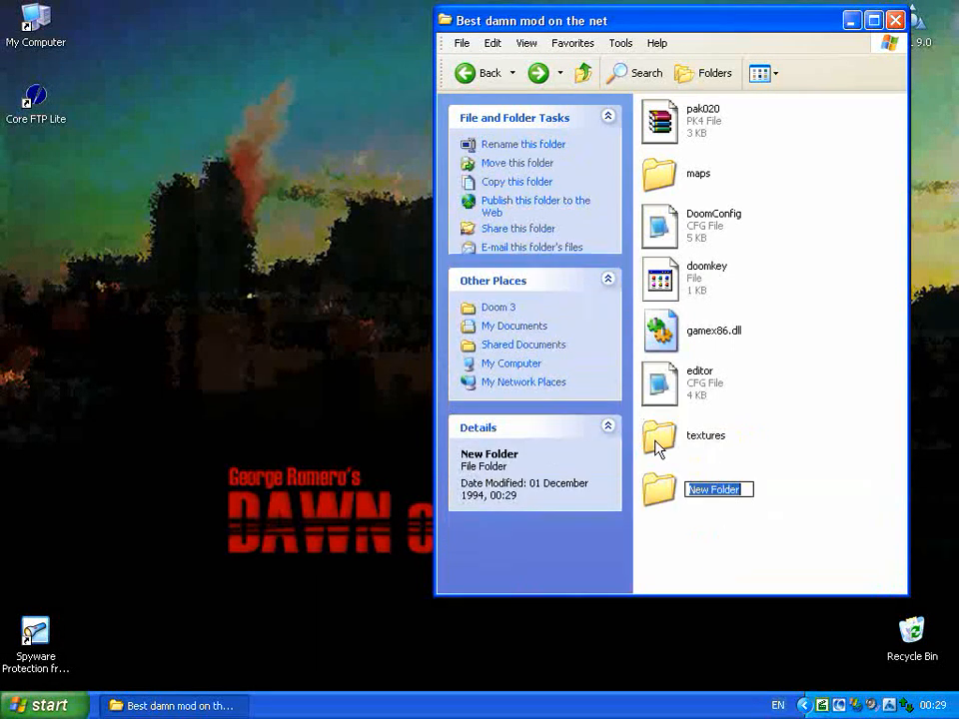
type("materials")
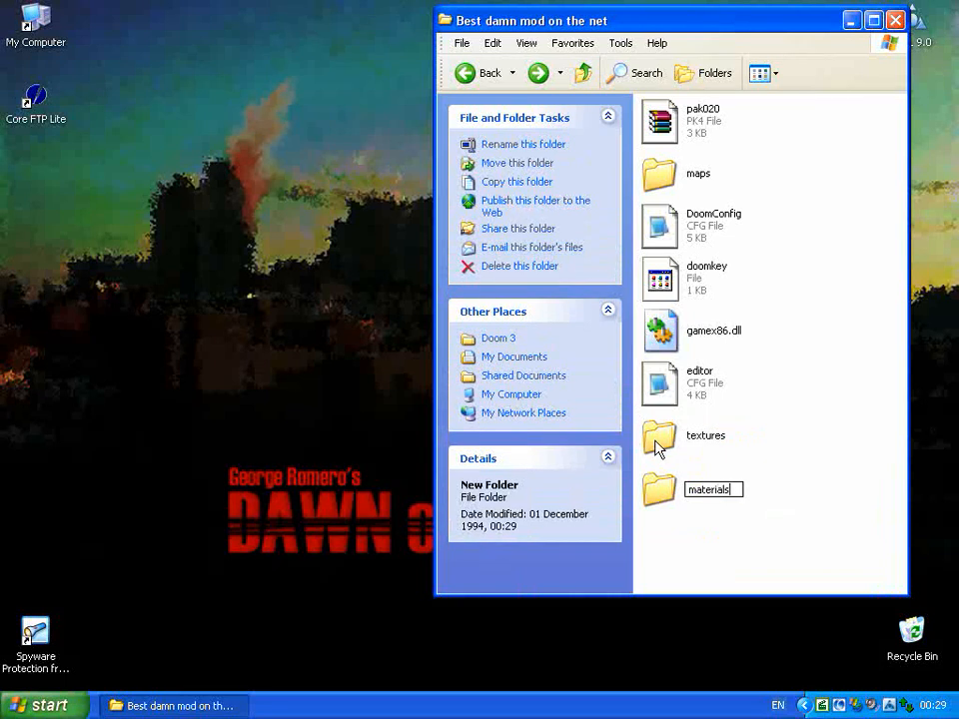
left_click(746, 462)
Switch to a new Notepad document and start the material path with "textures/".
left_click(32, 705)
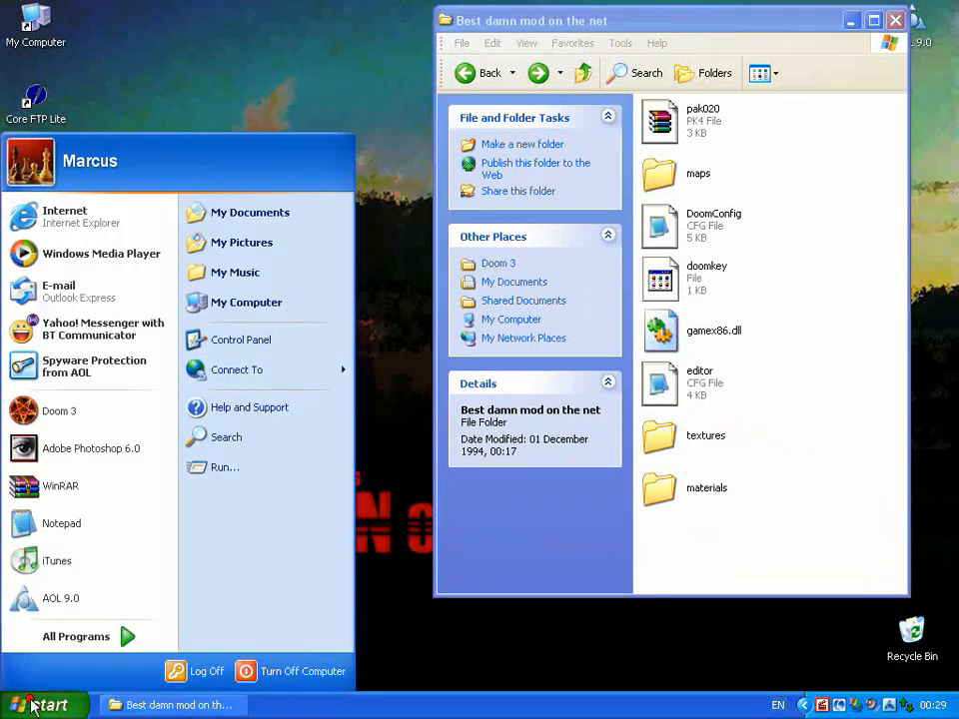
left_click(62, 522)
left_click_drag(217, 130, 156, 39)
left_click(140, 58)
left_click(221, 30)
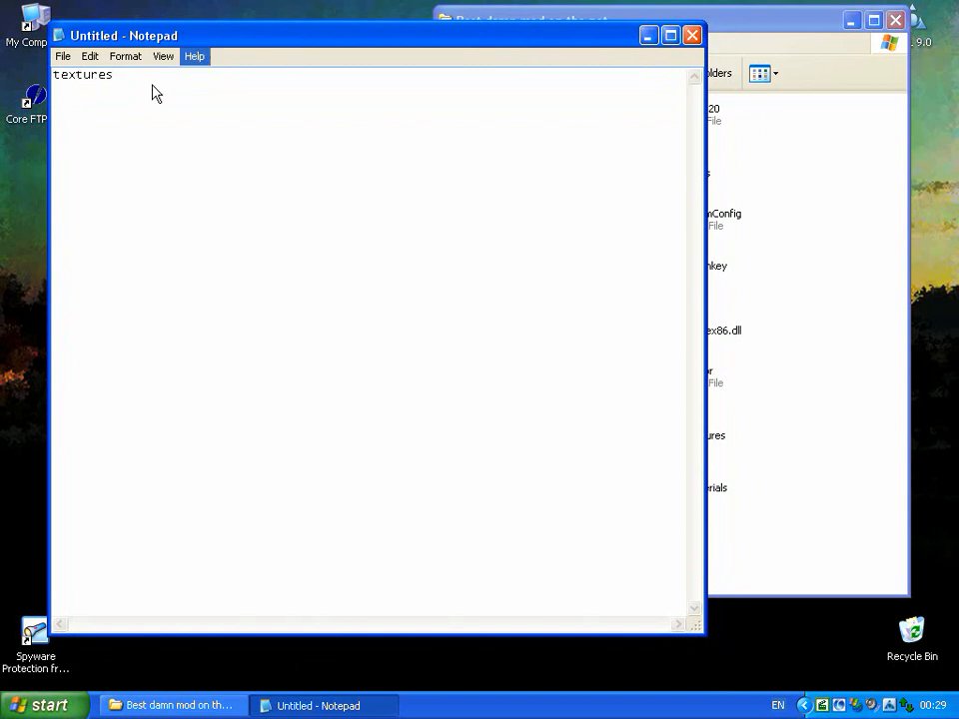
left_click_drag(463, 47, 410, 62)
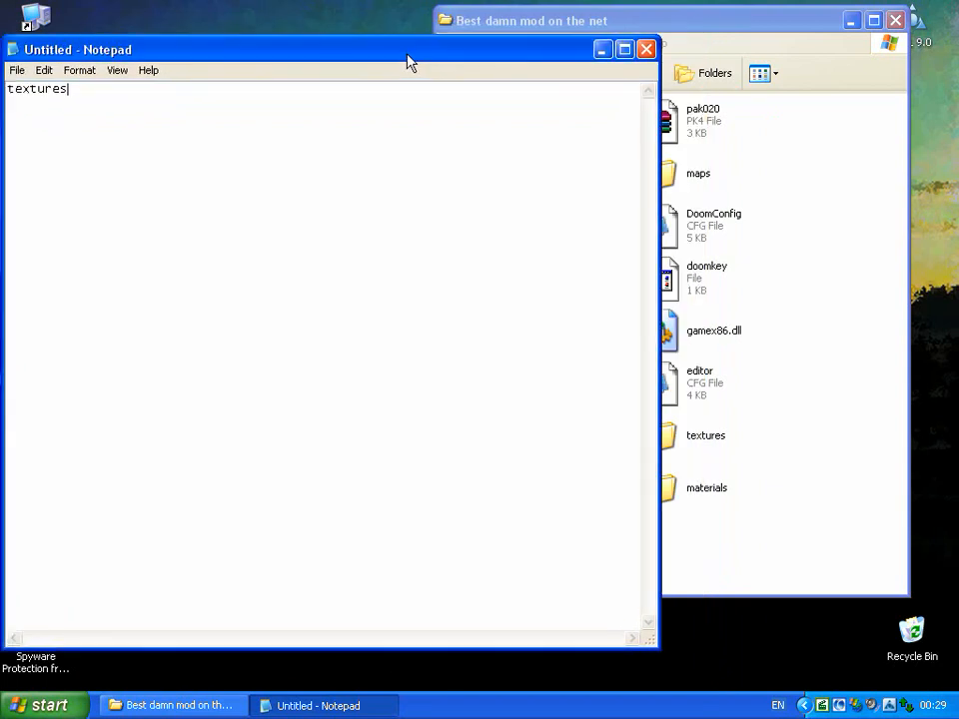
type("/")
Open the textures folder in Explorer and extend the Notepad path with "best_damn_mod/".
left_click(858, 332)
double_click(686, 447)
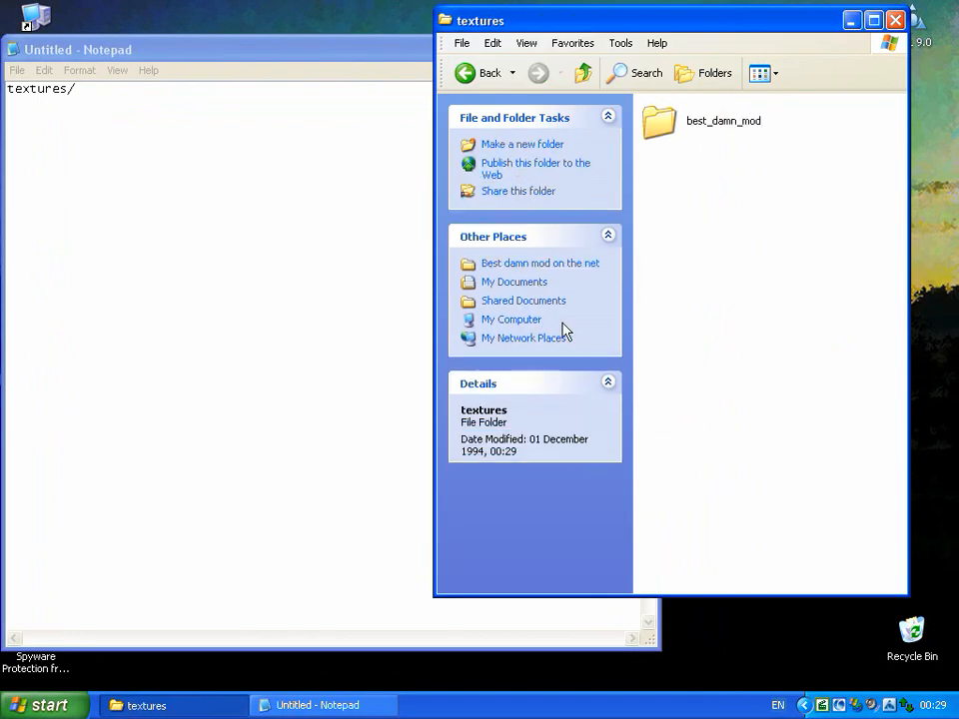
left_click(169, 91)
left_click_drag(392, 55, 403, 72)
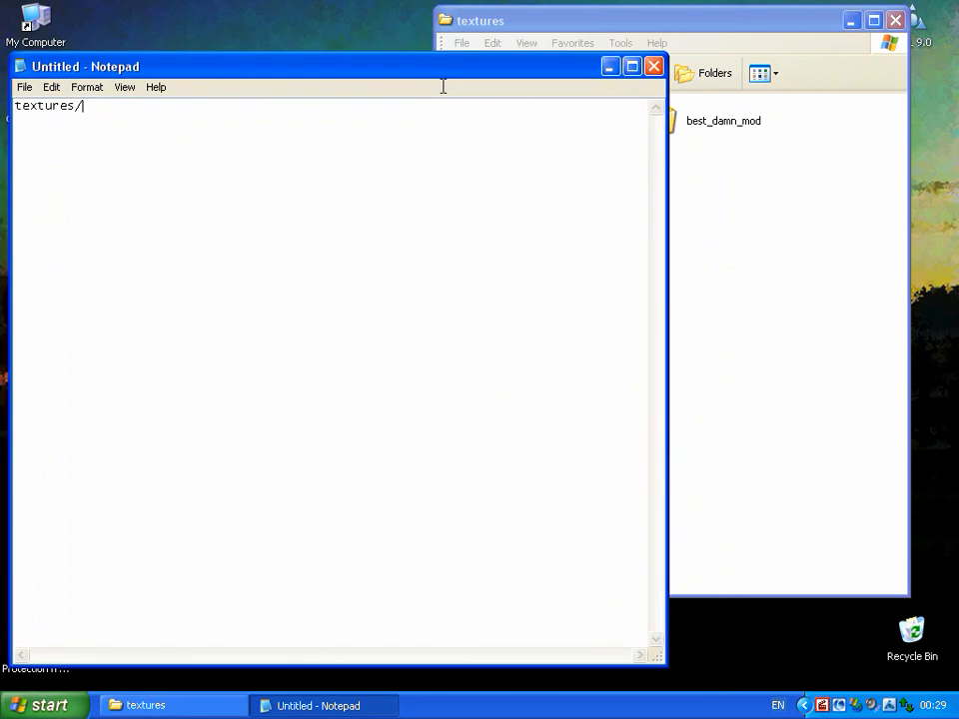
type("best_damn_mod/")
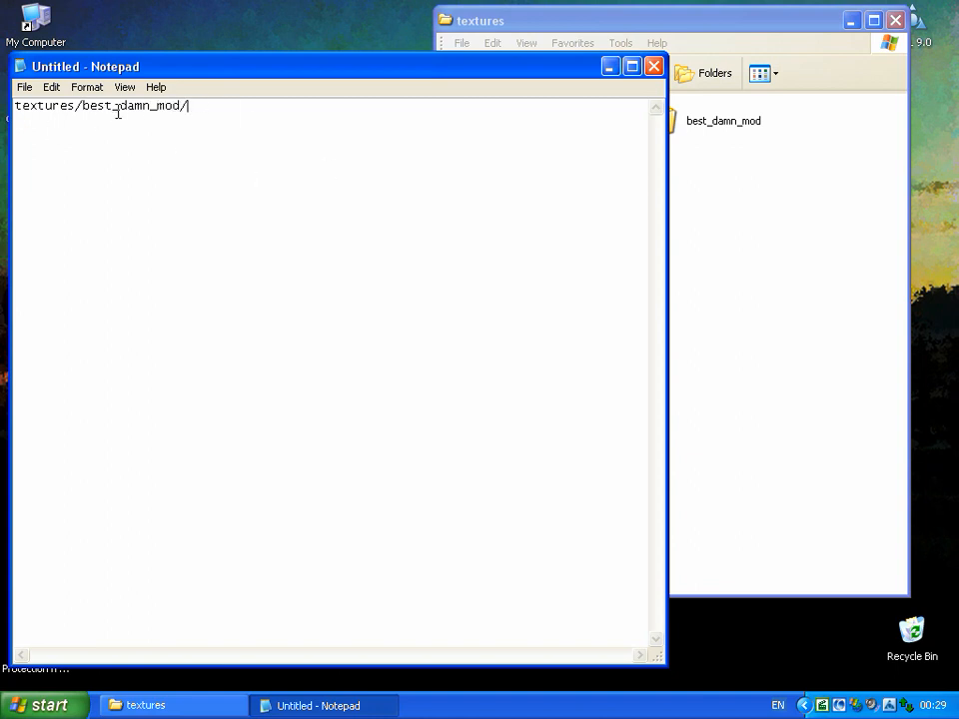
Open the best_damn_mod folder beside the Notepad window and add "metals/" to the path.
left_click_drag(407, 66, 382, 75)
left_click_drag(238, 75, 250, 65)
left_click_drag(532, 28, 612, 33)
double_click(786, 137)
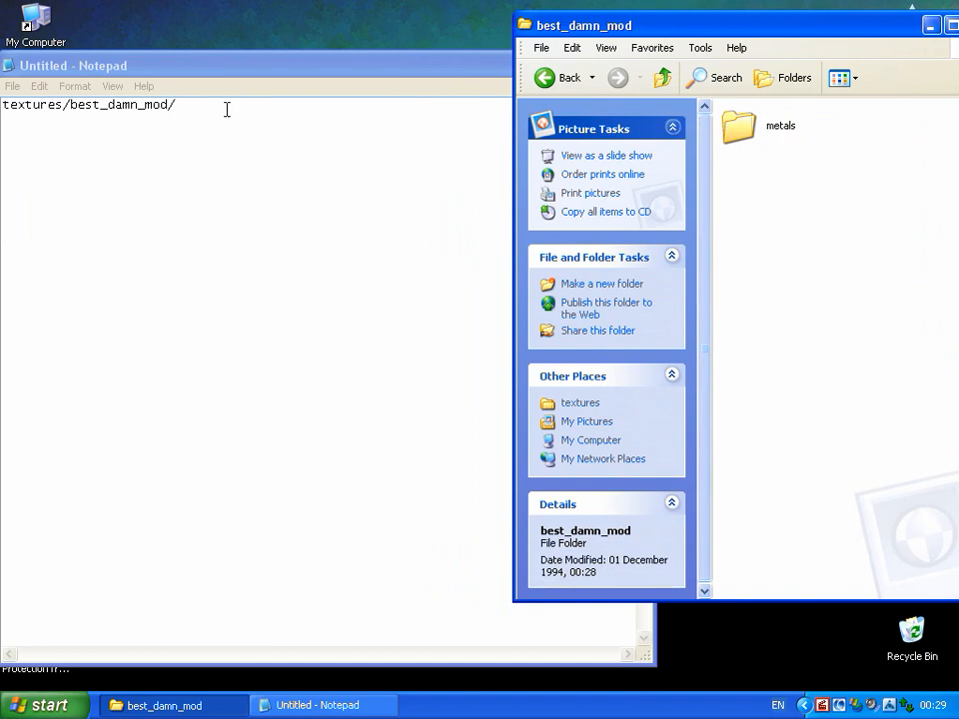
left_click(237, 106)
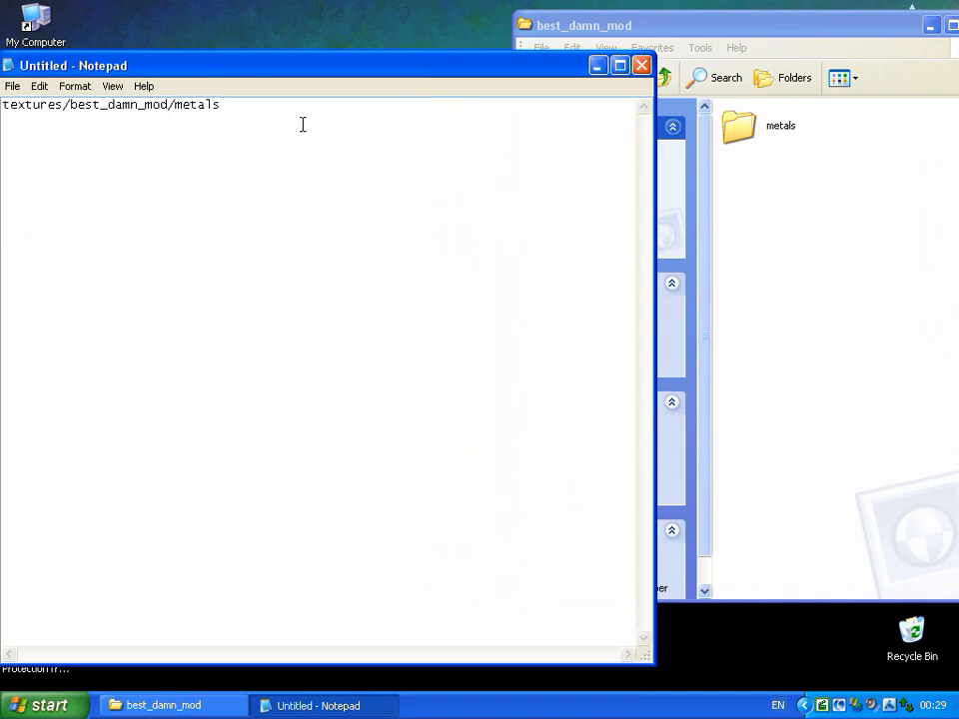
Open the metals folder to see its texture files and end the Notepad path with "metal".
double_click(784, 126)
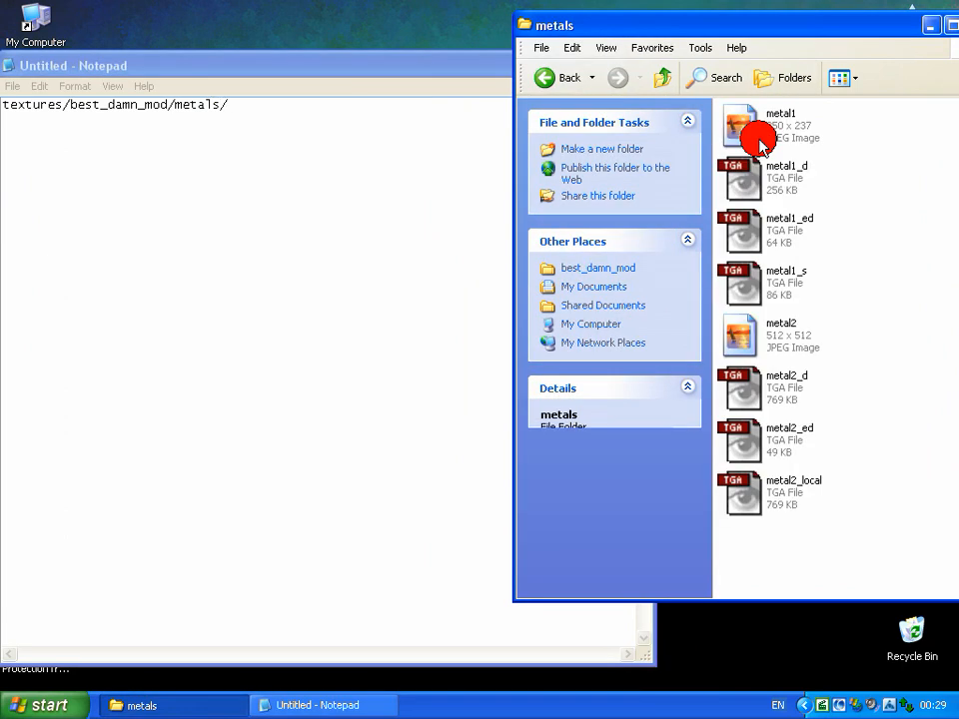
left_click(269, 111)
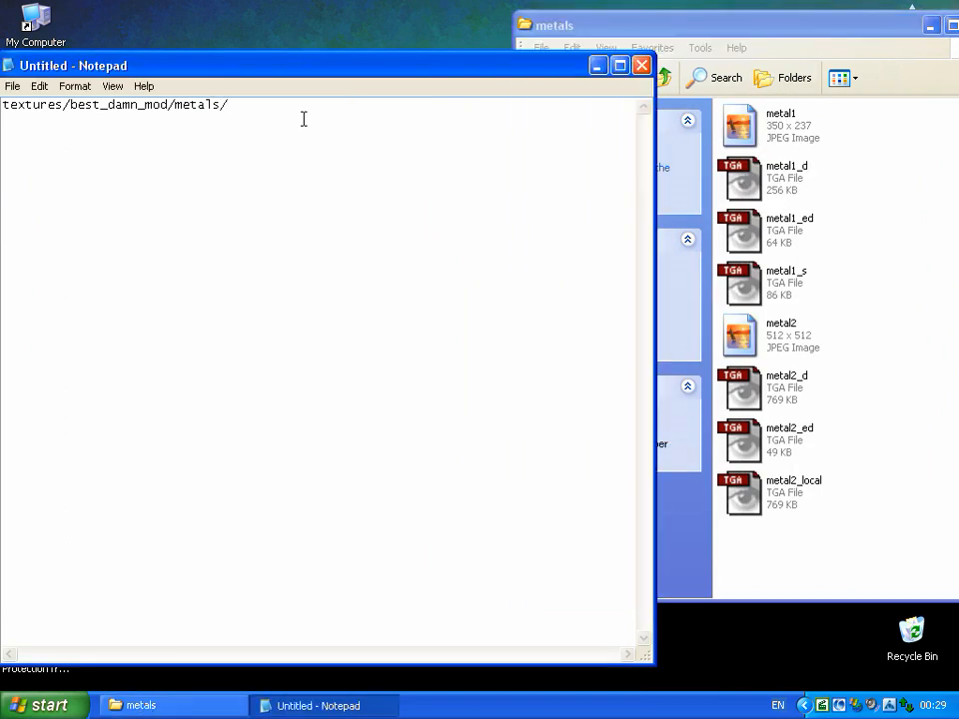
type("metal")
left_click_drag(285, 74, 322, 68)
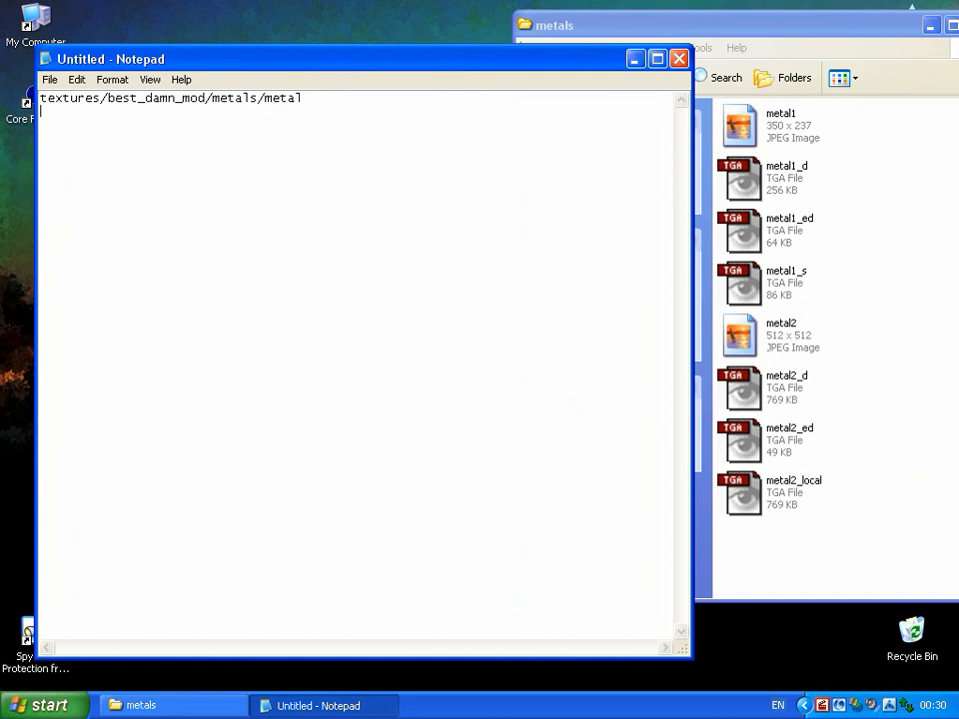
Open a brace below the path and add a qer_editorimage line pointing to textures/best_damn_mod/metals/metal1_ed.tga.
key("Return")
type("image")
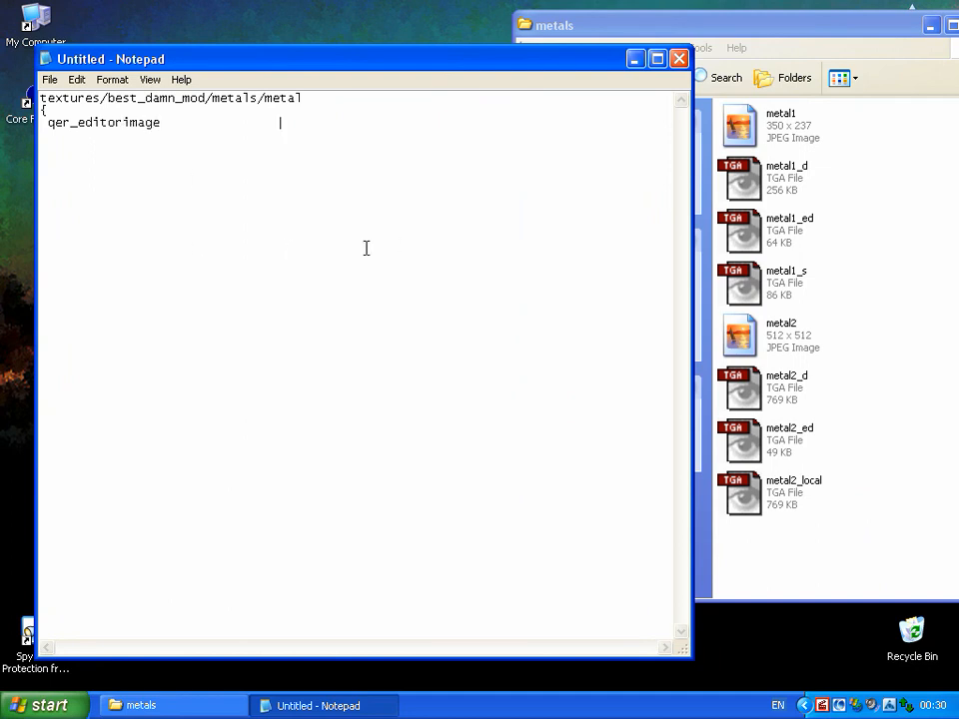
left_click_drag(313, 97, 41, 79)
key("ctrl+c")
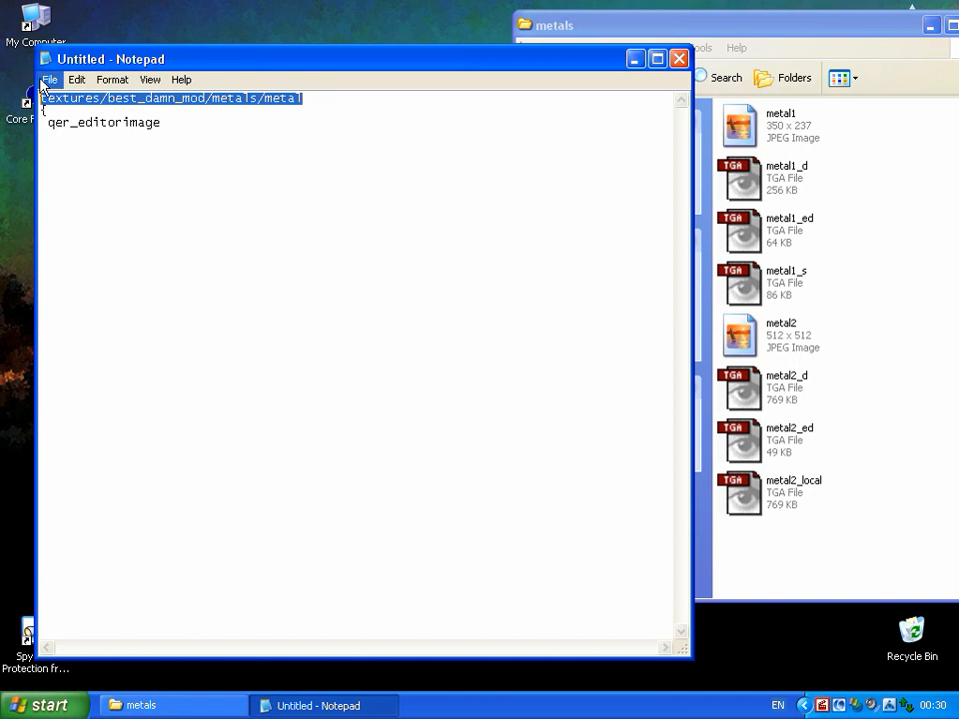
left_click(279, 122)
key("Tab")
key("Tab")
key("ctrl+v")
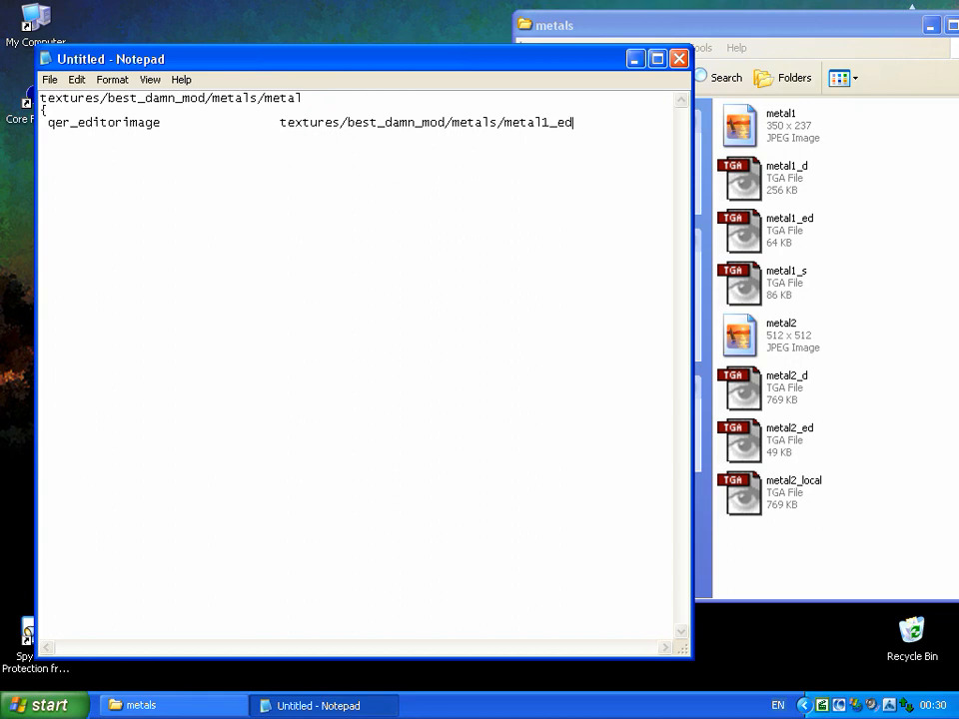
Copy the qer_editorimage line below itself and turn the copy into a diffusemap line pointing to metal1_d.tga.
left_click_drag(604, 122, 2, 120)
key("ctrl+c")
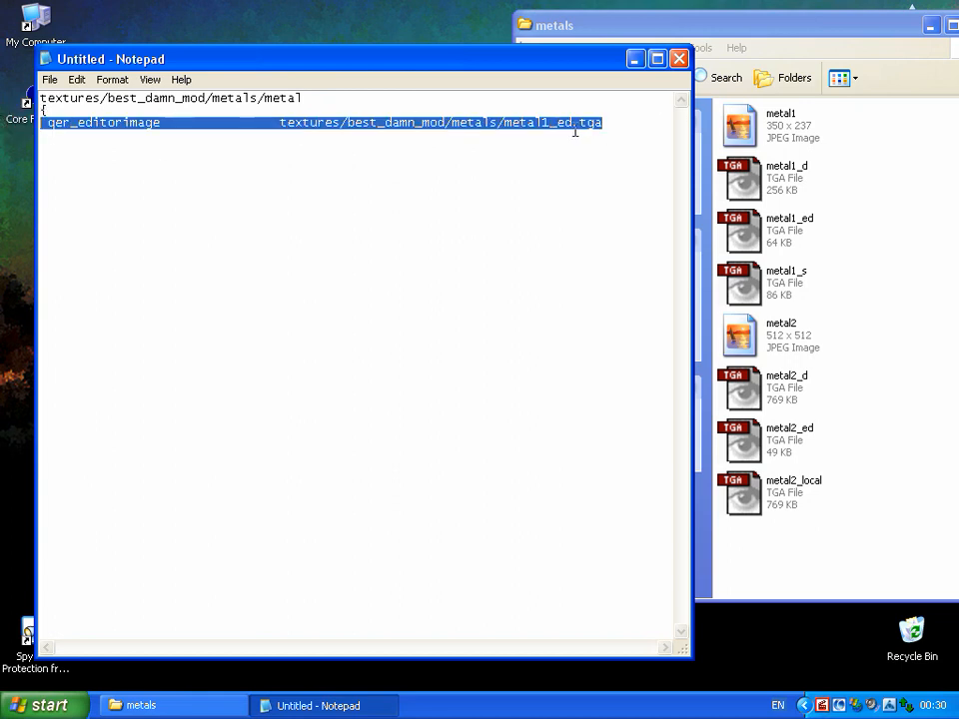
left_click(609, 122)
key("Return")
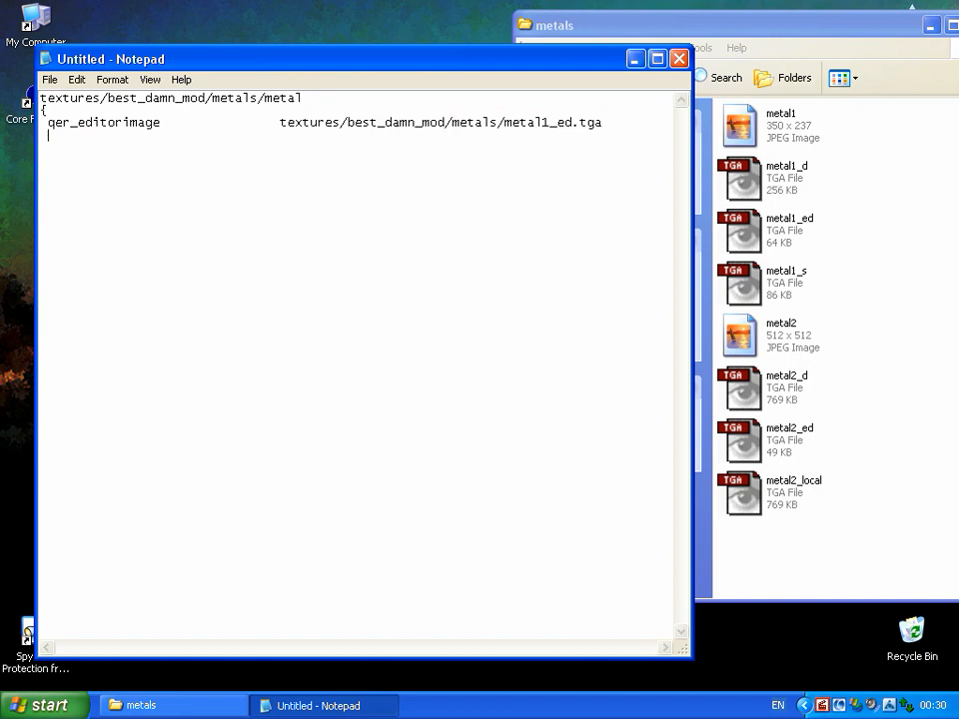
key("ctrl+v")
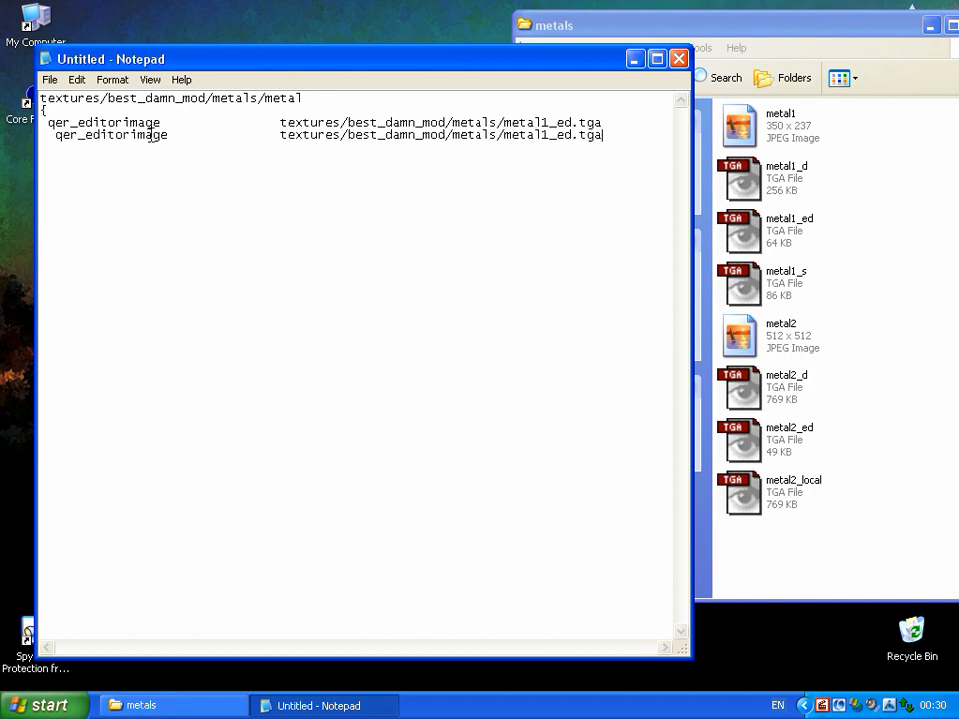
double_click(78, 134)
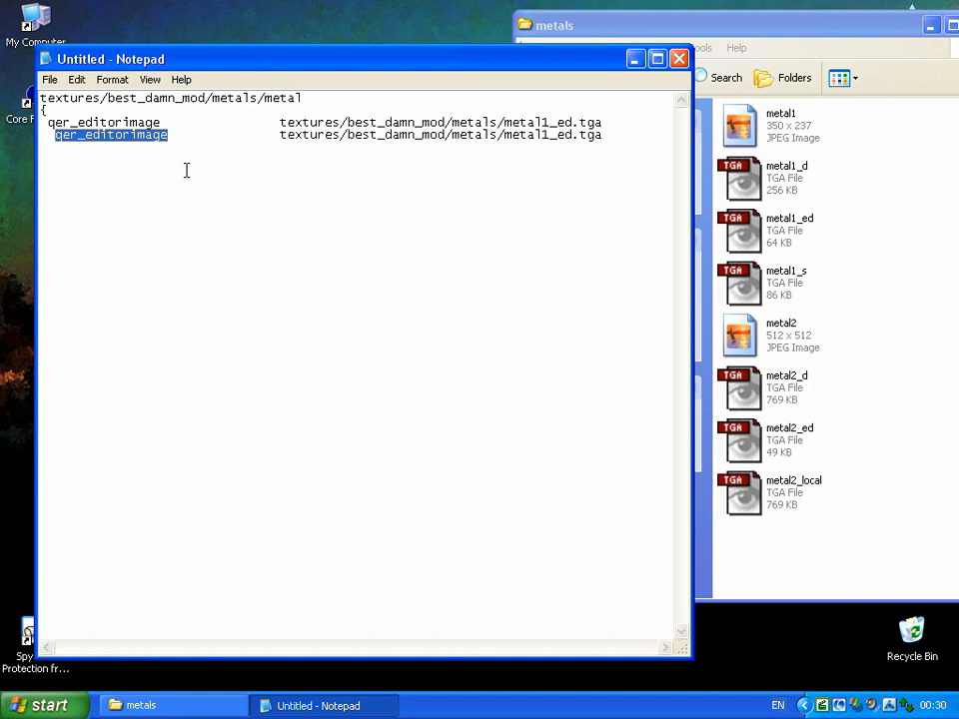
key("BackSpace")
type("diffuse")
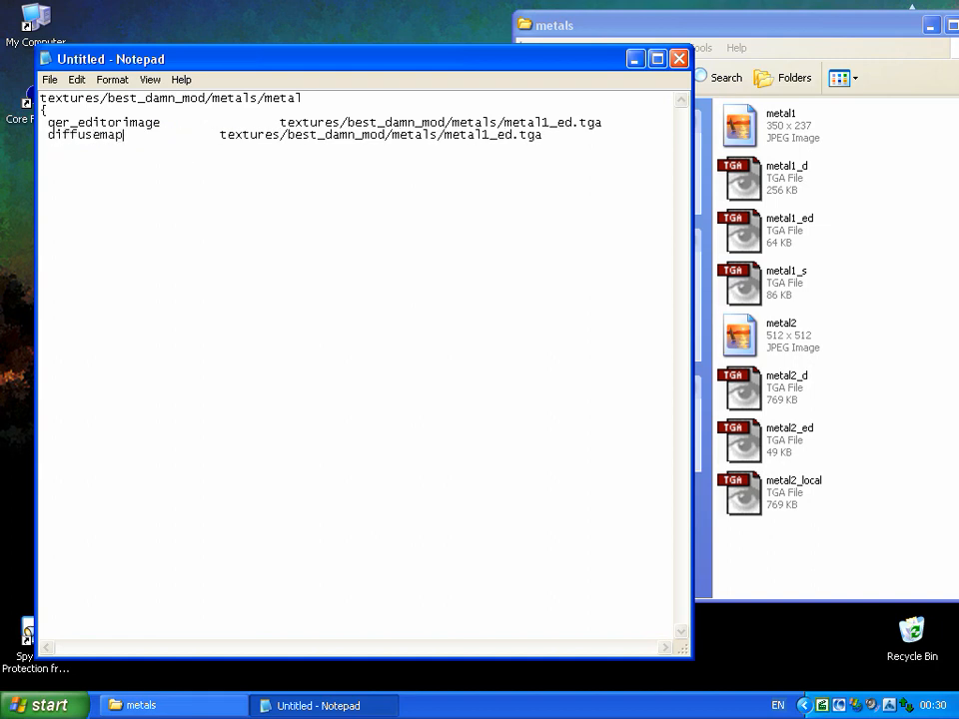
type("map")
key("Tab")
left_click(563, 135)
key("BackSpace")
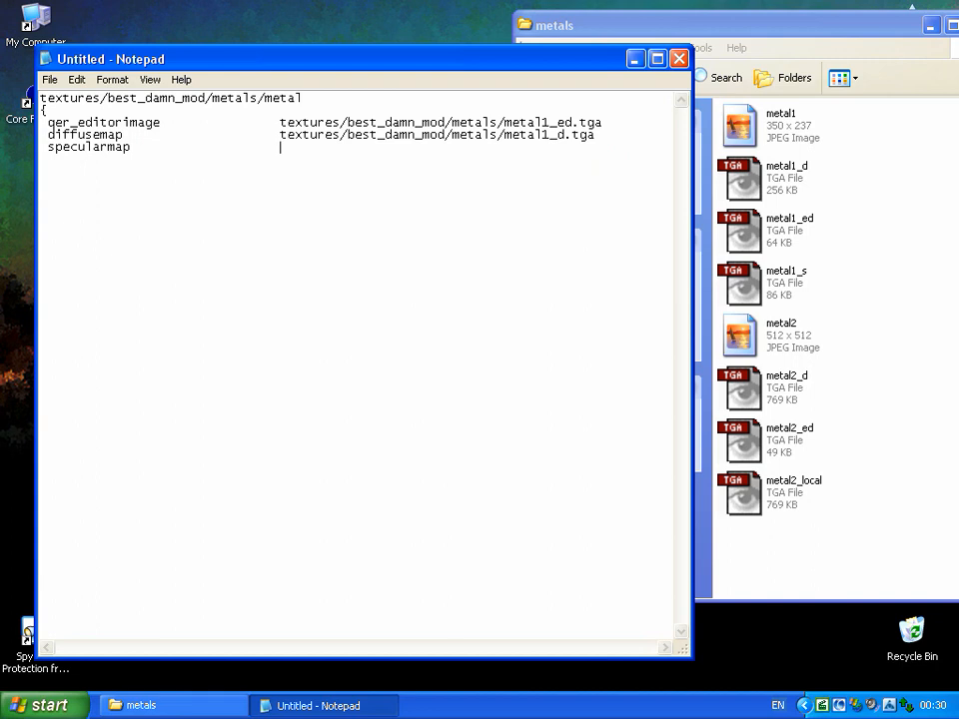
Add a specularmap line using the copied texture path with metal1_s.tga, and close the block with a brace.
left_click_drag(596, 135, 280, 135)
key("ctrl+c")
left_click(324, 163)
key("ctrl+v")
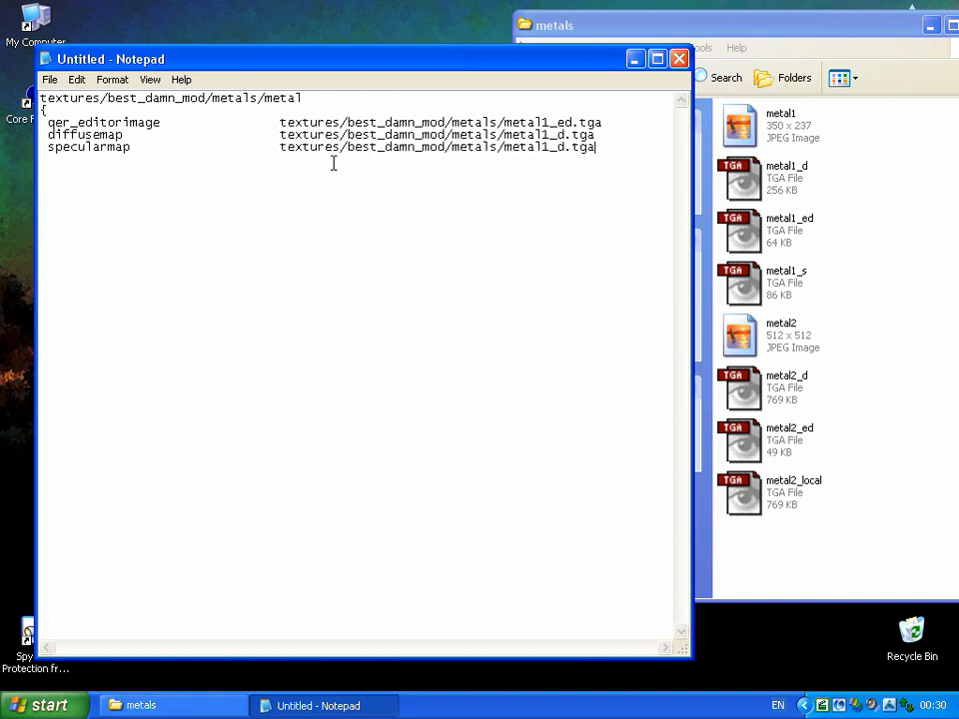
left_click(601, 146)
Duplicate the whole material block below the first and change its name and texture file names to metal2.
key("ctrl+a")
key("ctrl+c")
left_click(81, 203)
key("ctrl+v")
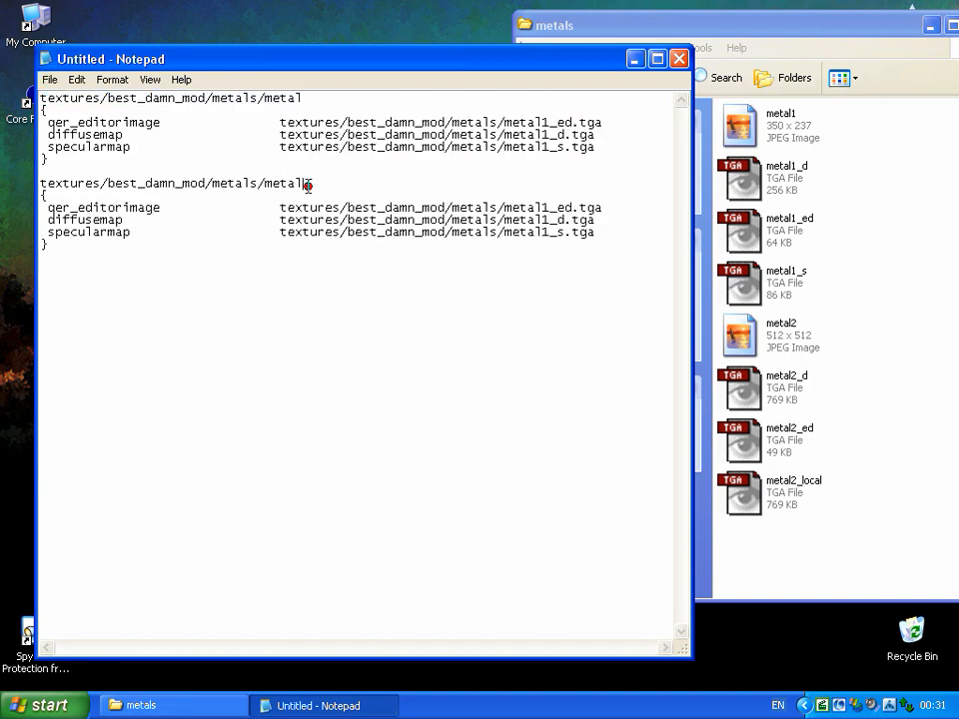
left_click(554, 208)
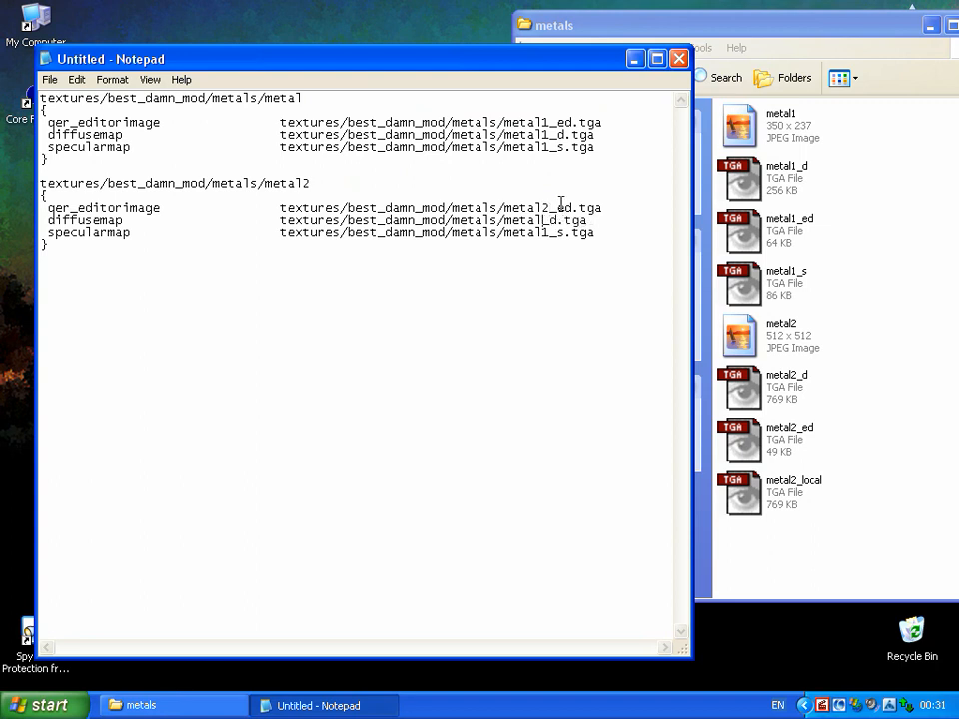
key("BackSpace")
type("2")
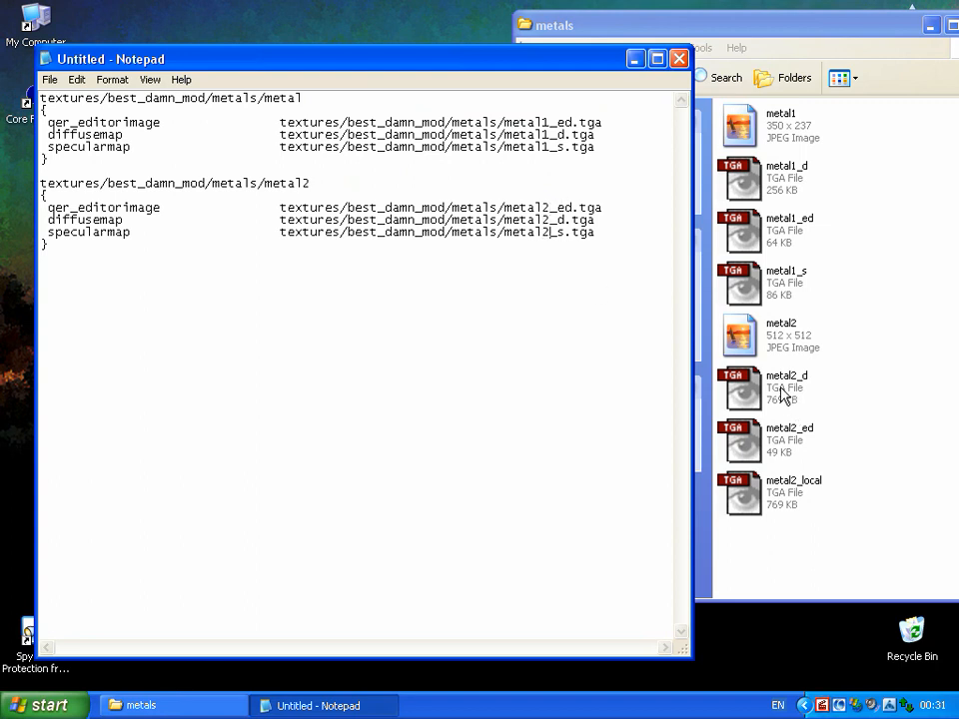
Change the second block's specularmap line to a bumpmap line pointing to metal2_local.tga.
left_click(103, 232)
key("BackSpace")
key("BackSpace")
key("BackSpace")
key("BackSpace")
key("BackSpace")
key("BackSpace")
key("BackSpace")
key("BackSpace")
type("bump")
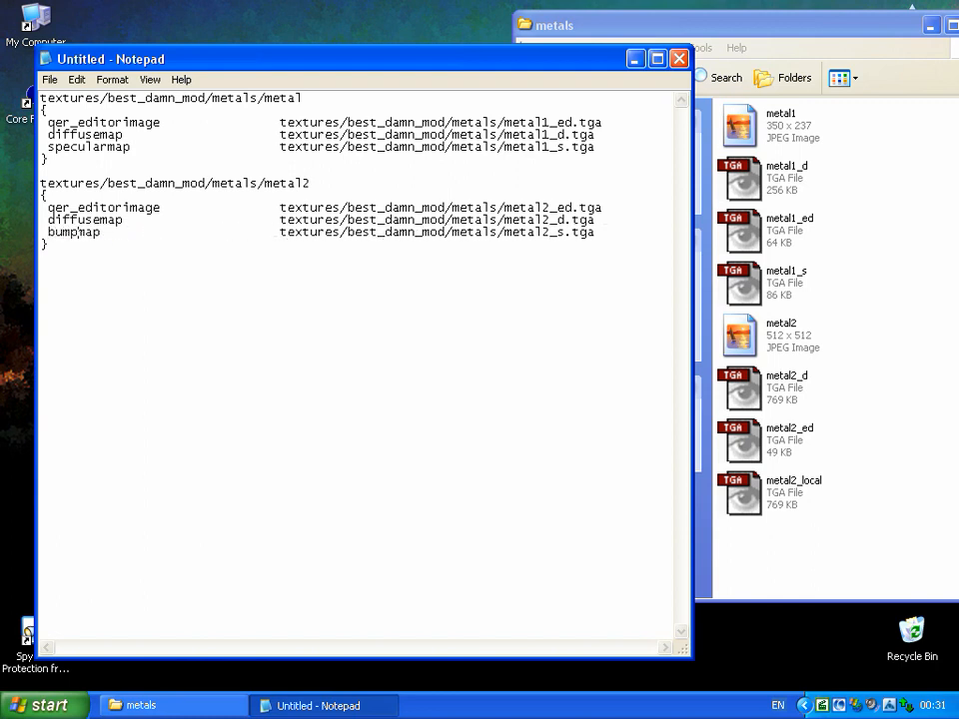
left_click(570, 233)
key("BackSpace")
type("local")
left_click(433, 291)
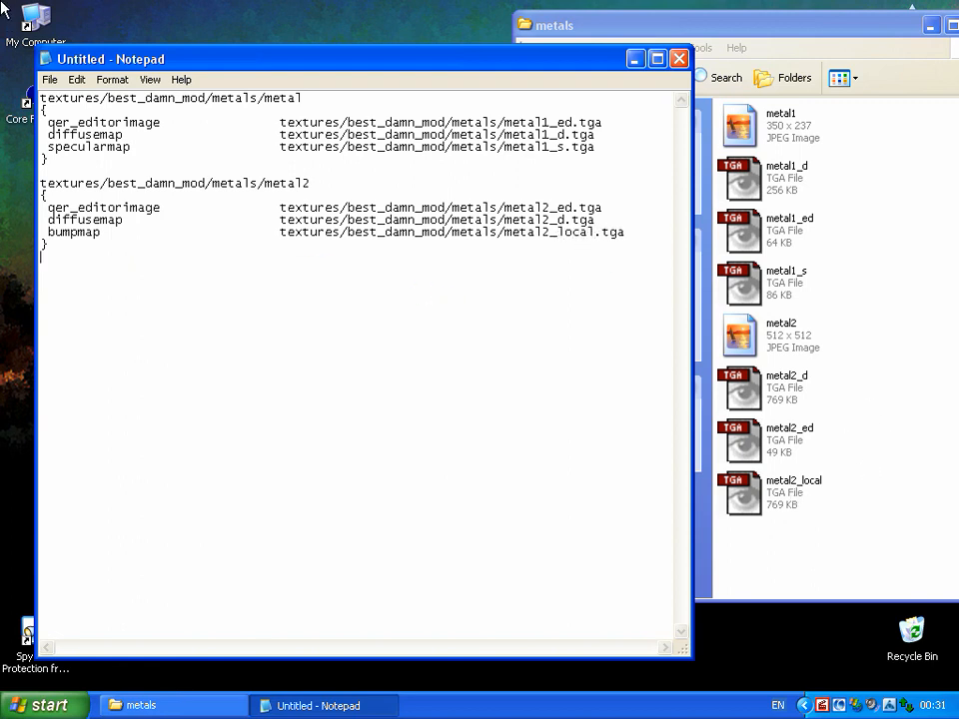
Save the material file as metals.mtr in the materials folder with the All Files type, and close the editor.
left_click_drag(78, 65, 112, 67)
left_click(84, 80)
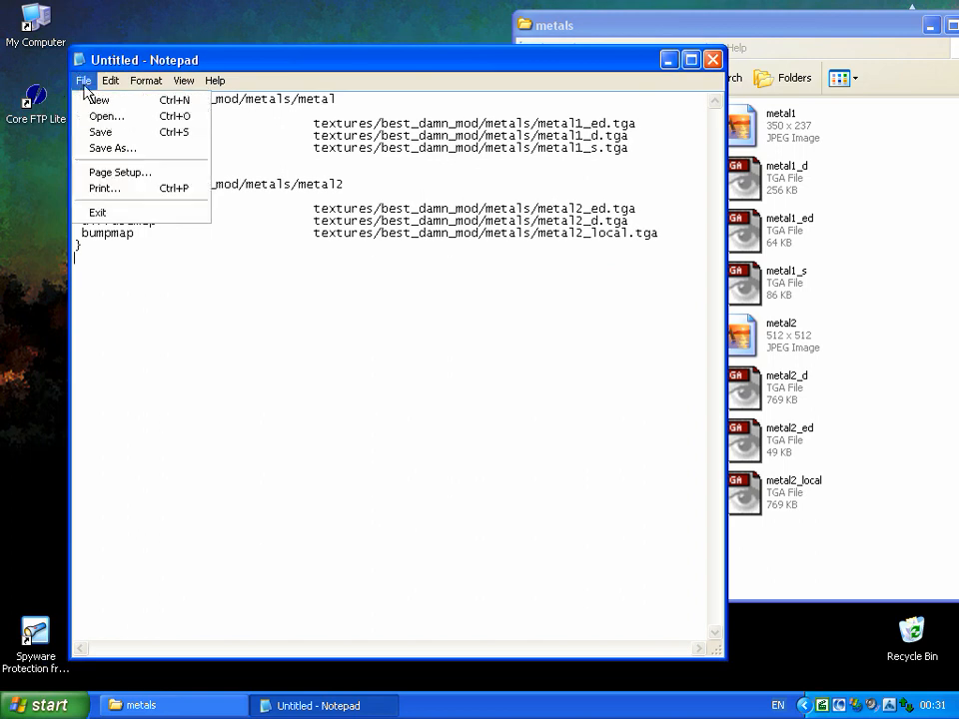
left_click(120, 148)
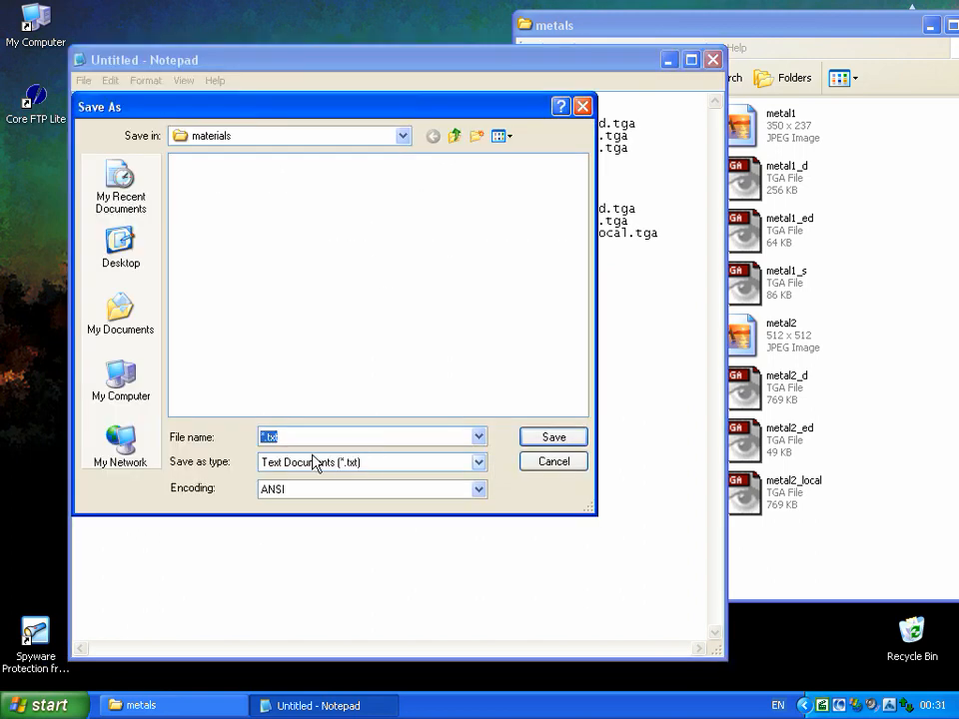
left_click(305, 464)
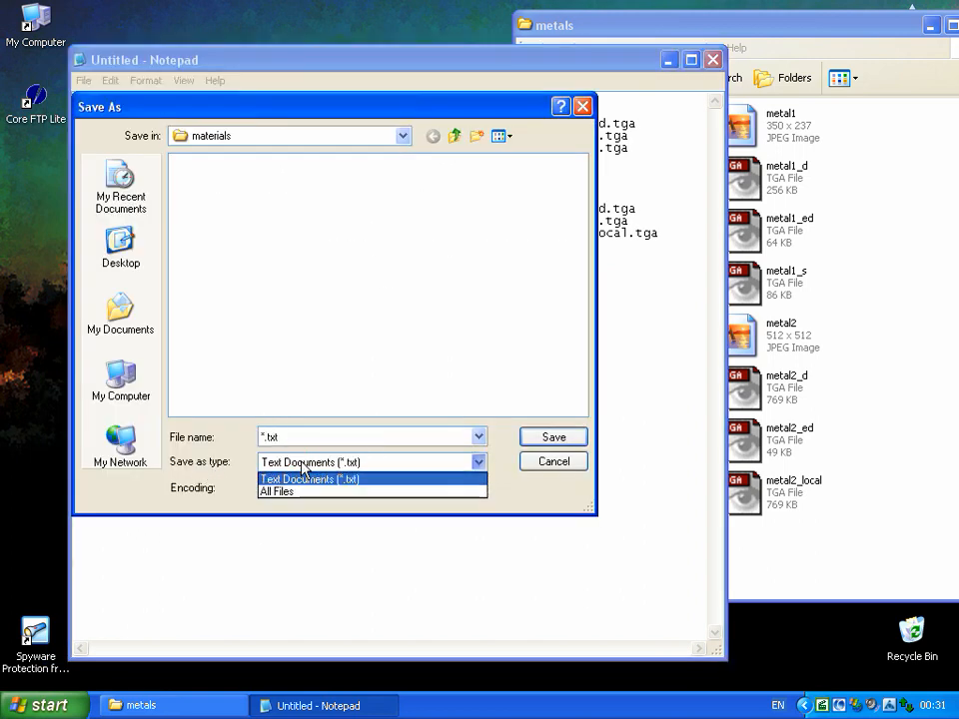
left_click(290, 492)
left_click(349, 445)
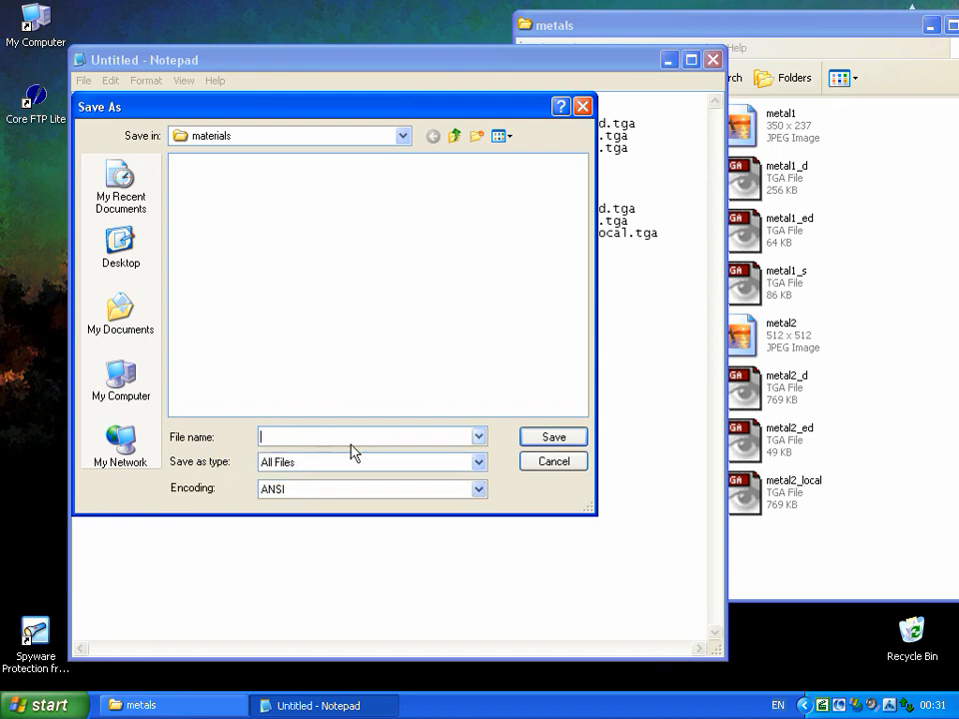
type("metals.mtr")
left_click(580, 437)
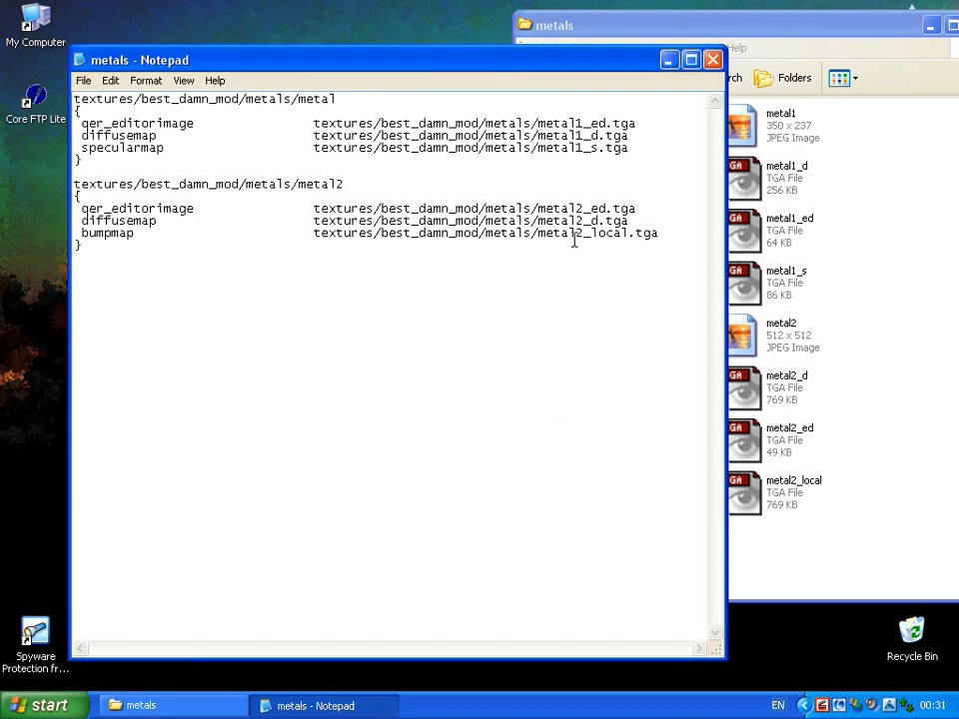
left_click(712, 60)
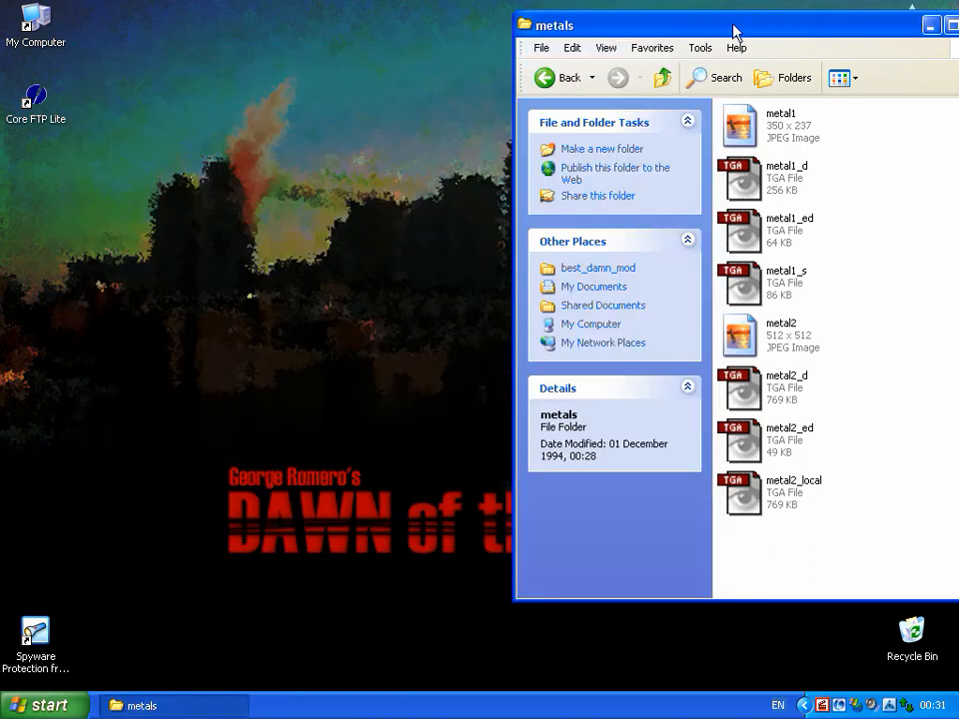
Return to the mod folder, check the materials folder for the saved metals file, and go back.
left_click_drag(723, 21, 486, 15)
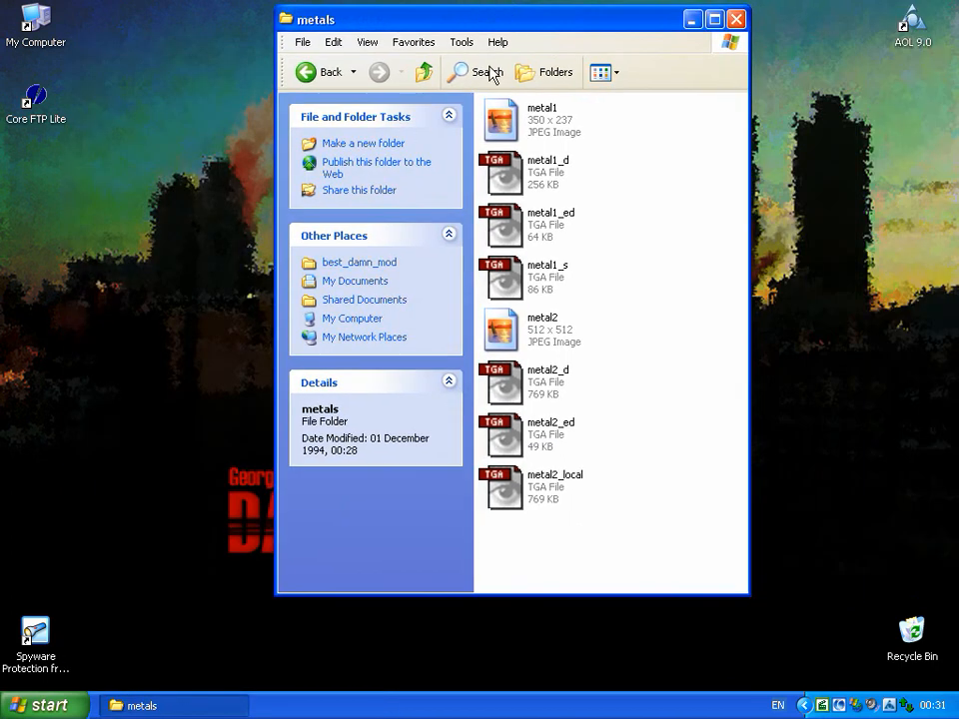
left_click(320, 74)
left_click(320, 74)
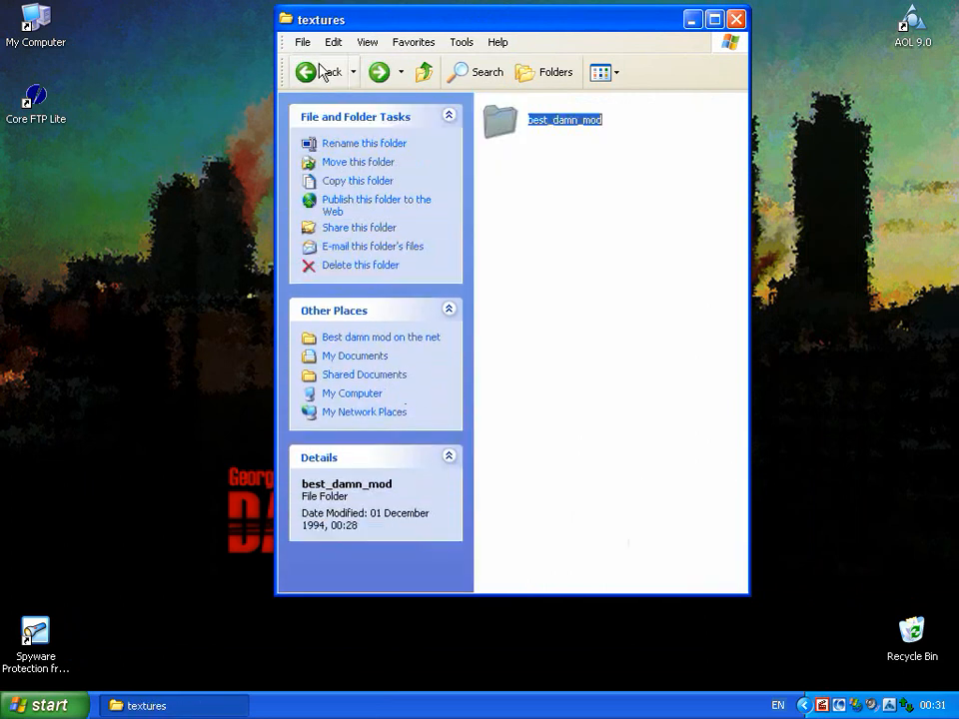
left_click(320, 74)
left_click(537, 498)
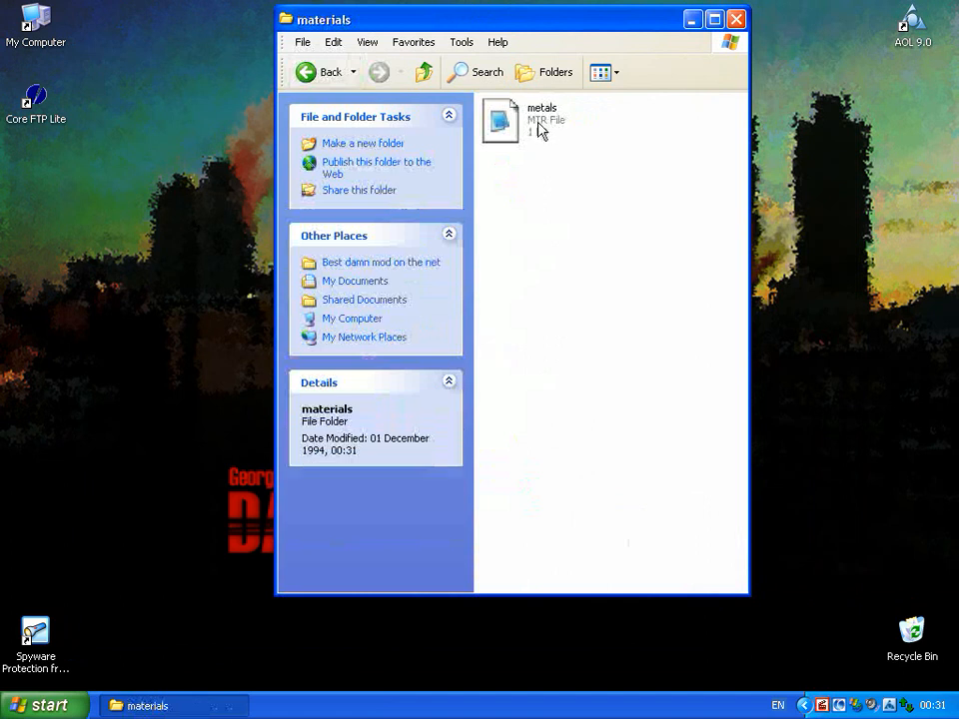
left_click(333, 77)
Set up a ZIP archive of the textures and materials folders with the Best compression method.
left_click_drag(657, 548, 517, 443)
right_click(517, 439)
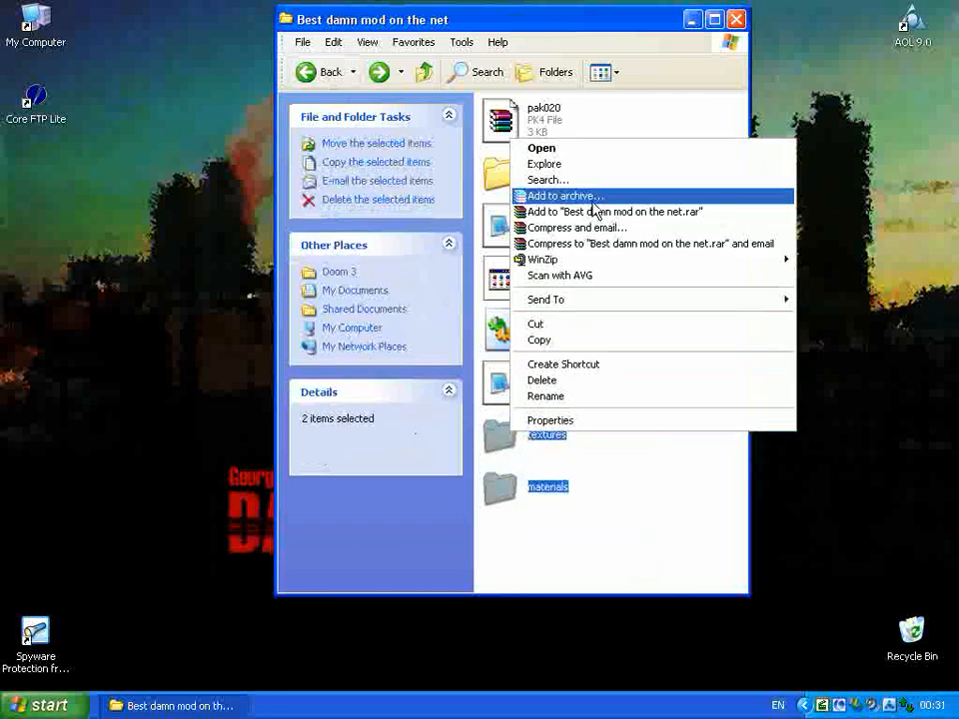
left_click(594, 199)
left_click_drag(524, 27, 802, 41)
left_click_drag(428, 182, 291, 168)
left_click(208, 368)
left_click(280, 419)
left_click(246, 496)
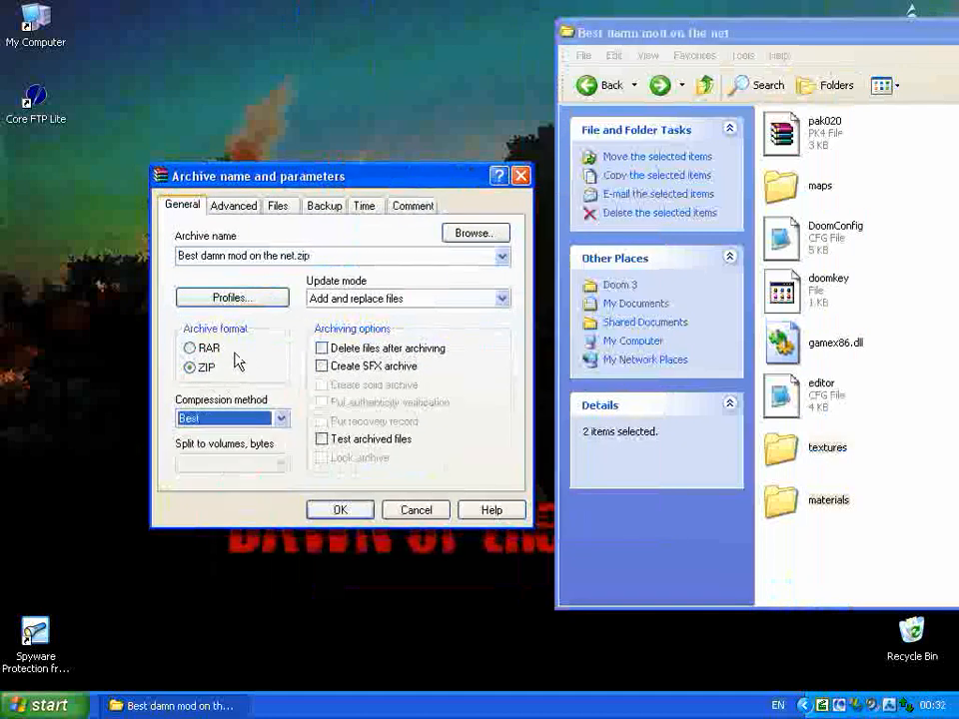
Name the archive pak021.pk4 and create it in the mod folder.
left_click(283, 255)
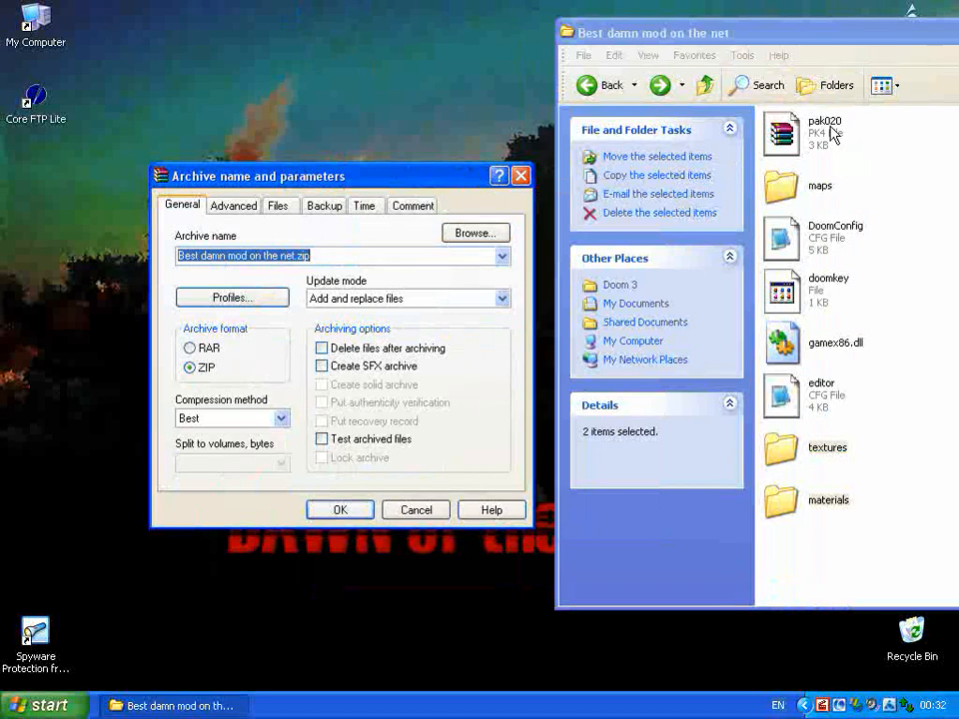
left_click(270, 257)
left_click_drag(292, 256, 171, 253)
key("BackSpace")
key("BackSpace")
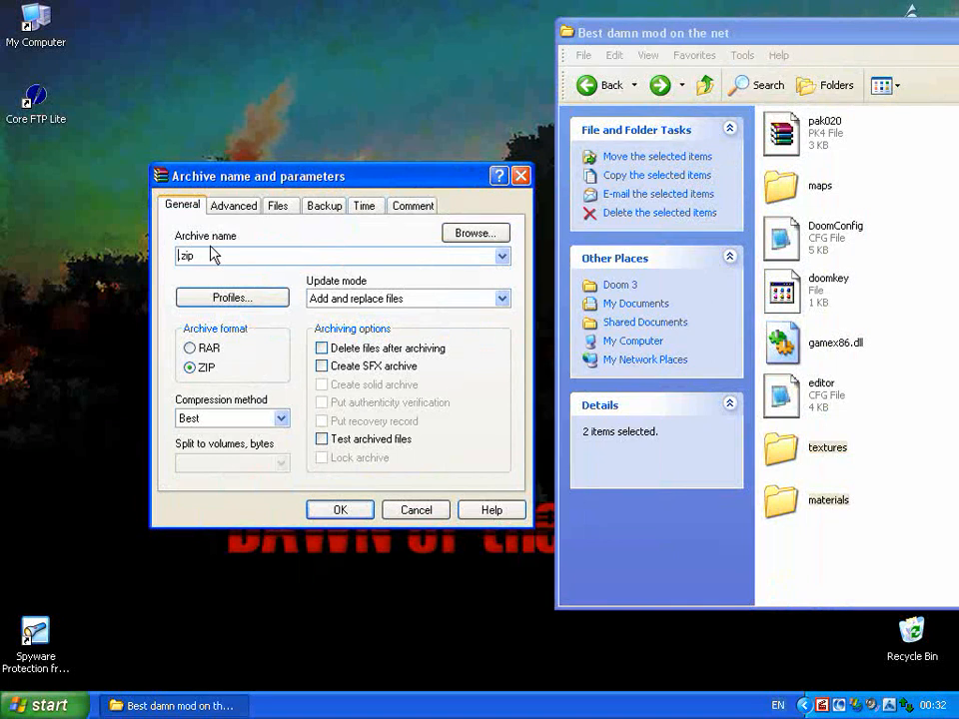
type("pak021pk4")
left_click(338, 509)
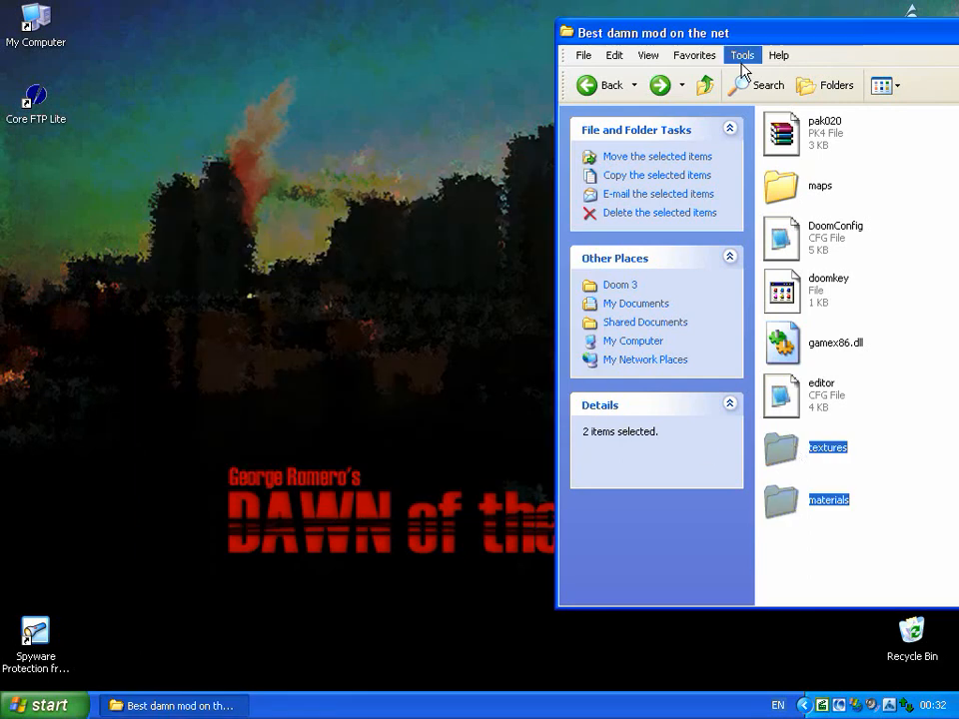
Delete the loose textures and materials folders from the mod folder.
left_click_drag(747, 37, 531, 9)
left_click(706, 442)
left_click_drag(722, 470, 560, 422)
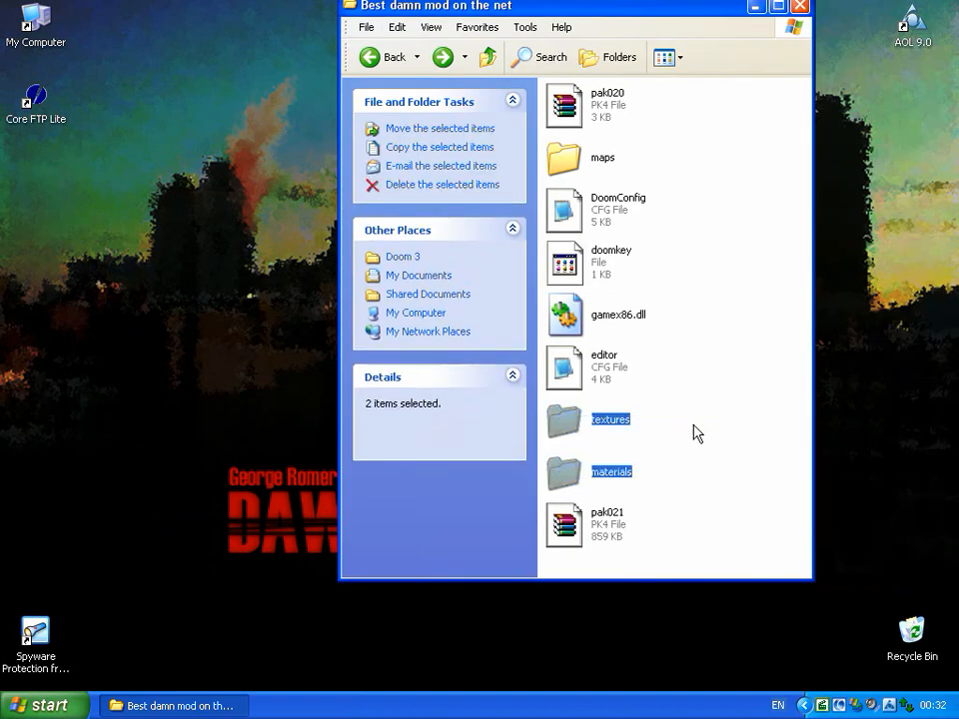
key("Delete")
key("Return")
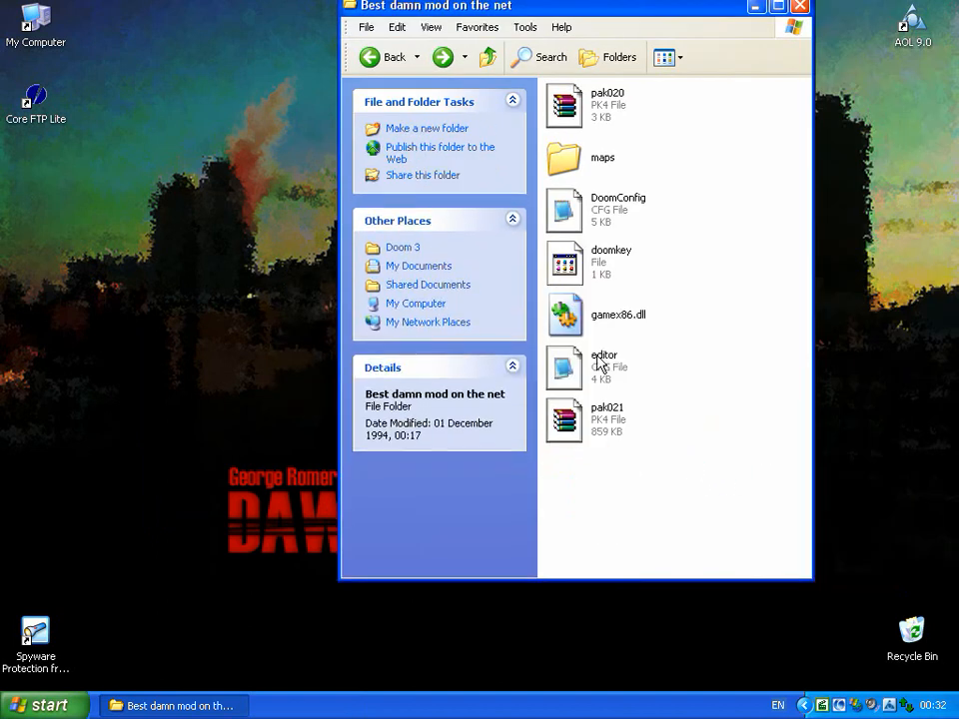
left_click_drag(724, 7, 751, 20)
left_click_drag(675, 14, 693, 21)
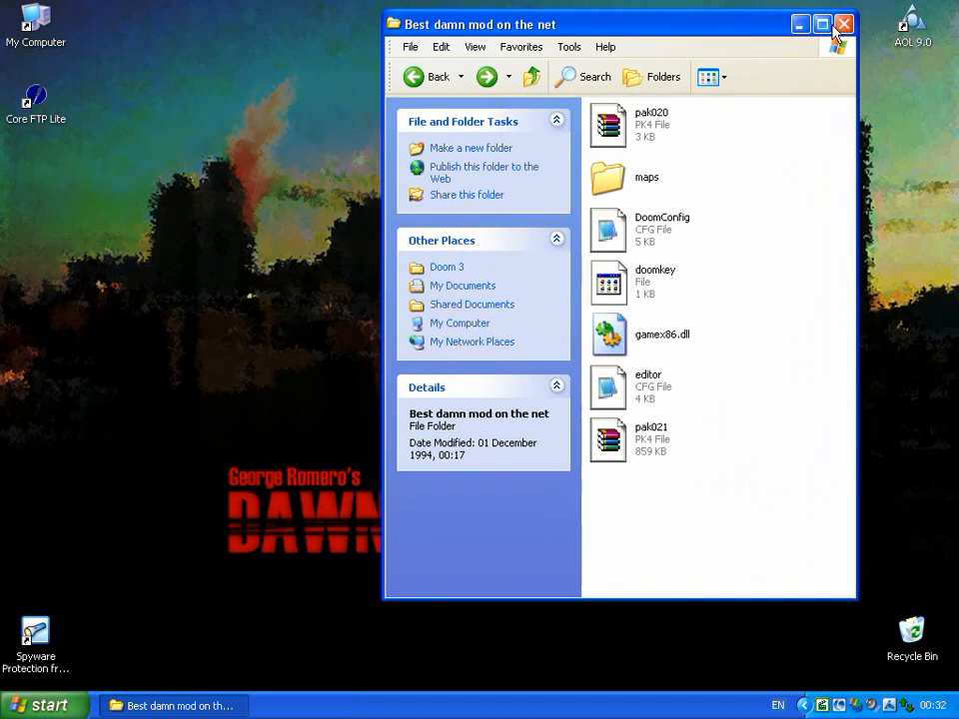
Launch doom3 from the Doom 3 folder and load the mod "Best damn mod on the net".
left_click(418, 80)
left_click(690, 236)
left_click(639, 231)
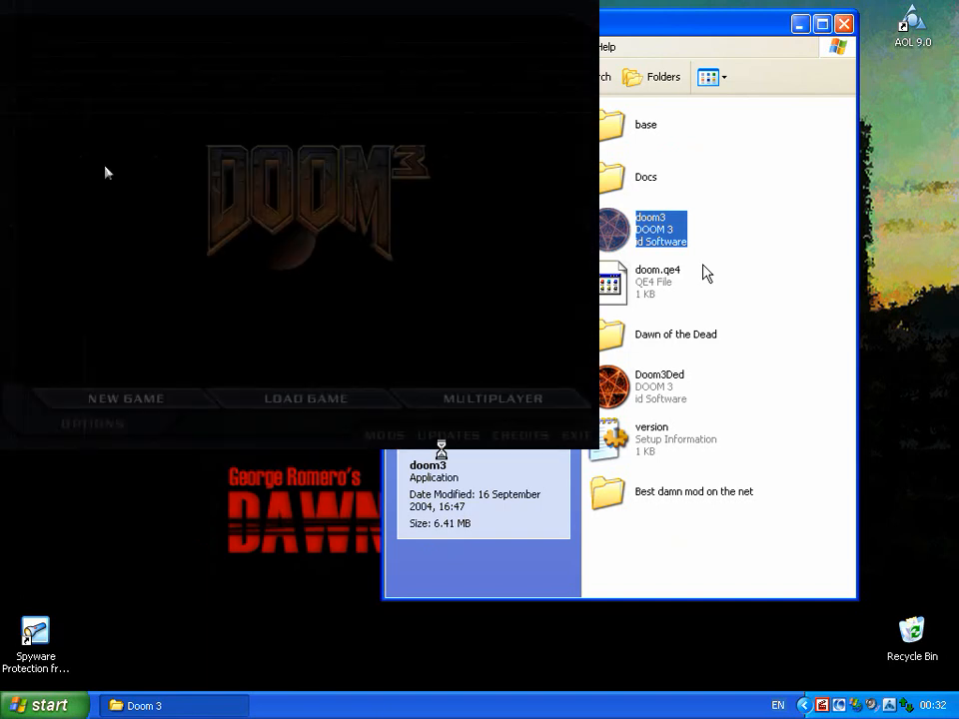
left_click(385, 435)
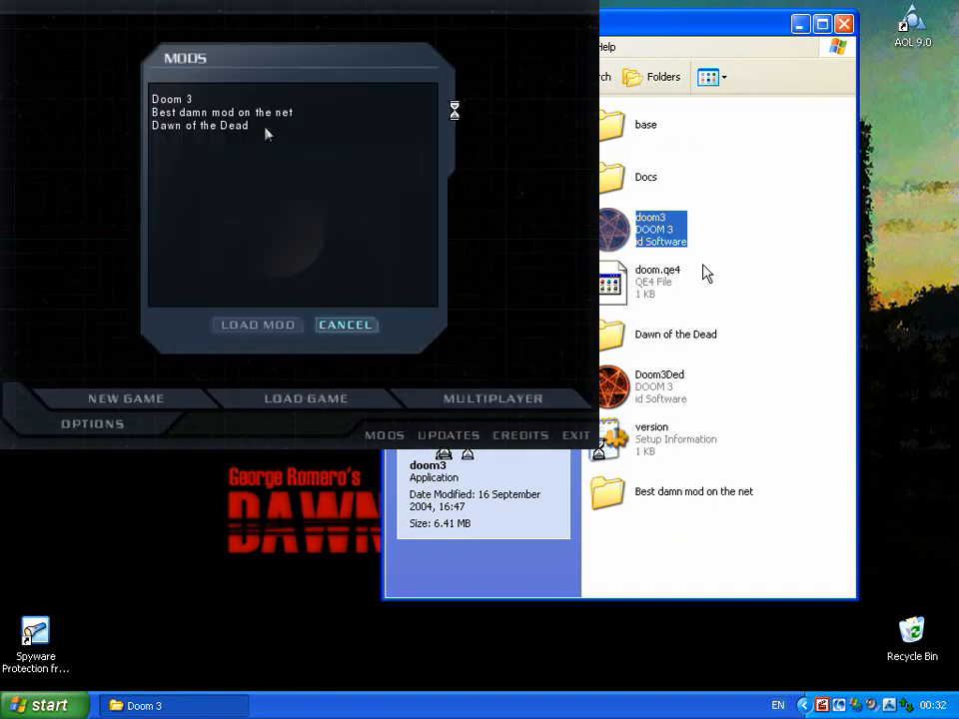
left_click(257, 113)
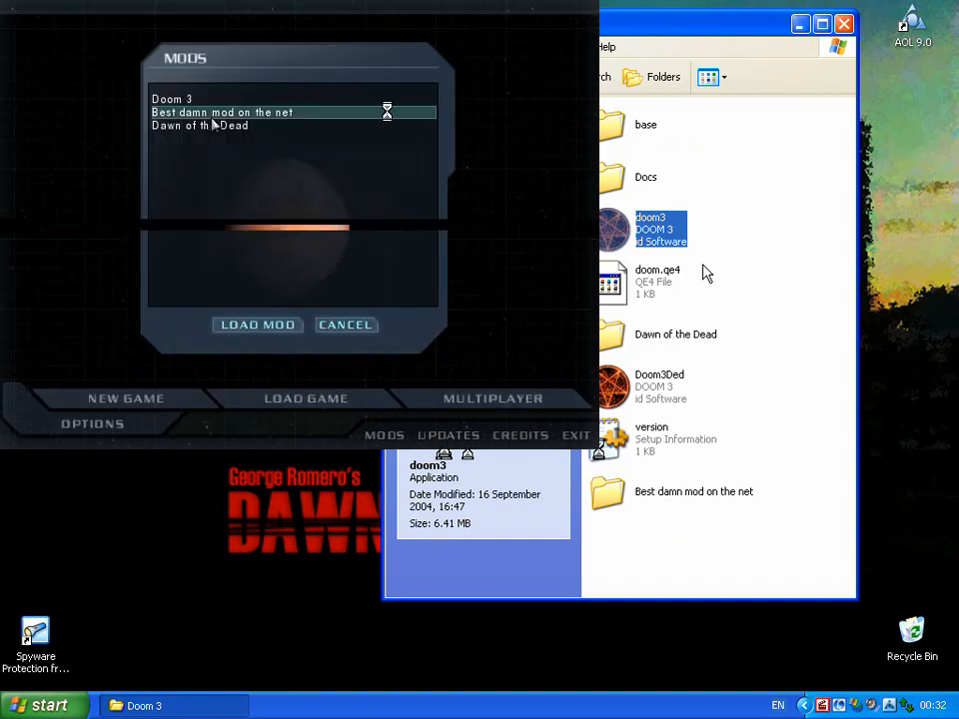
left_click(236, 325)
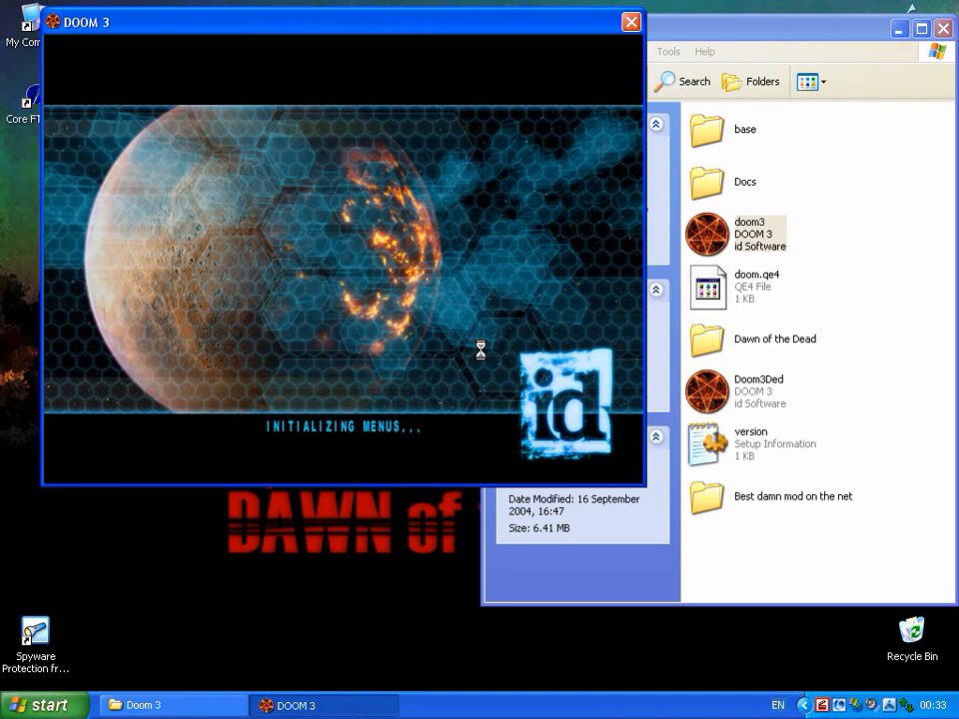
Open the game console and start the level editor with the editor command.
key("ctrl+alt+grave")
type("editor")
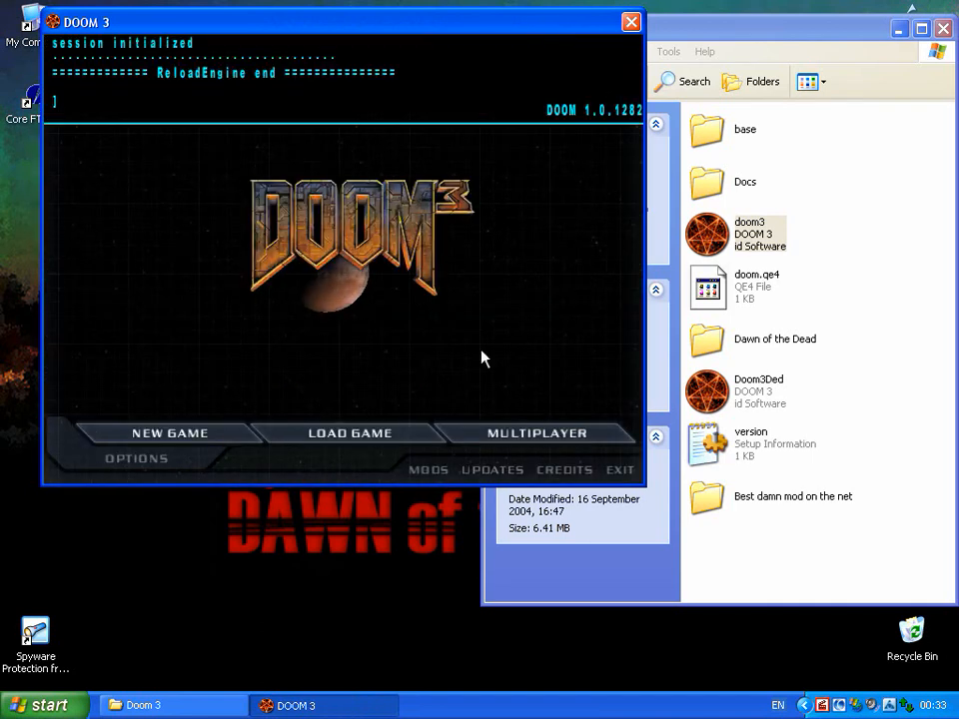
key("Return")
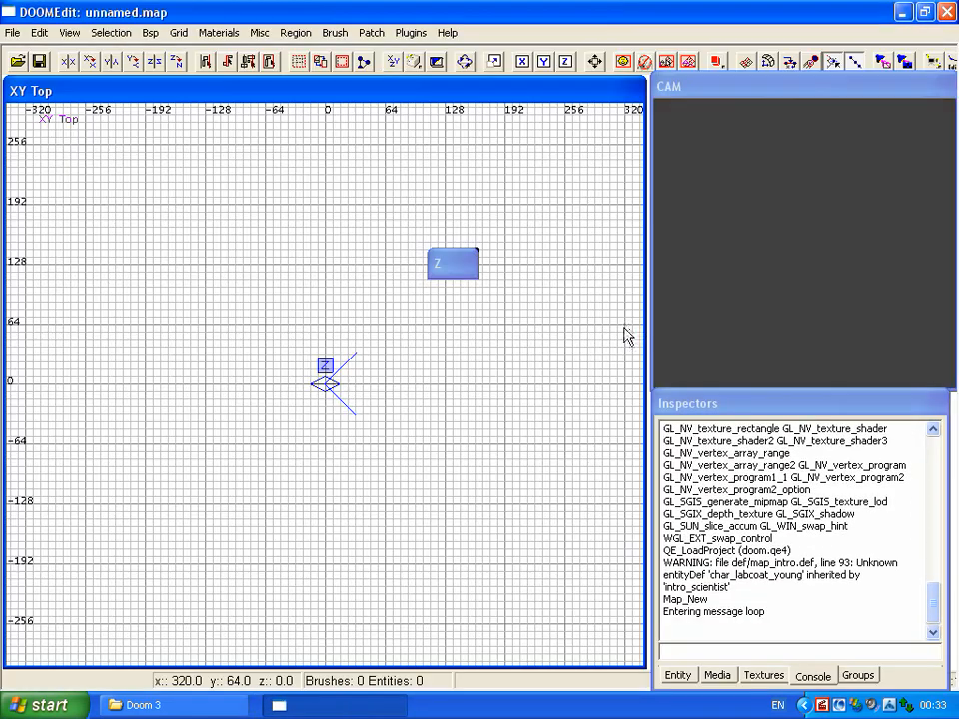
Browse the editor's media textures tree to the best_damn_mod folder.
left_click(679, 676)
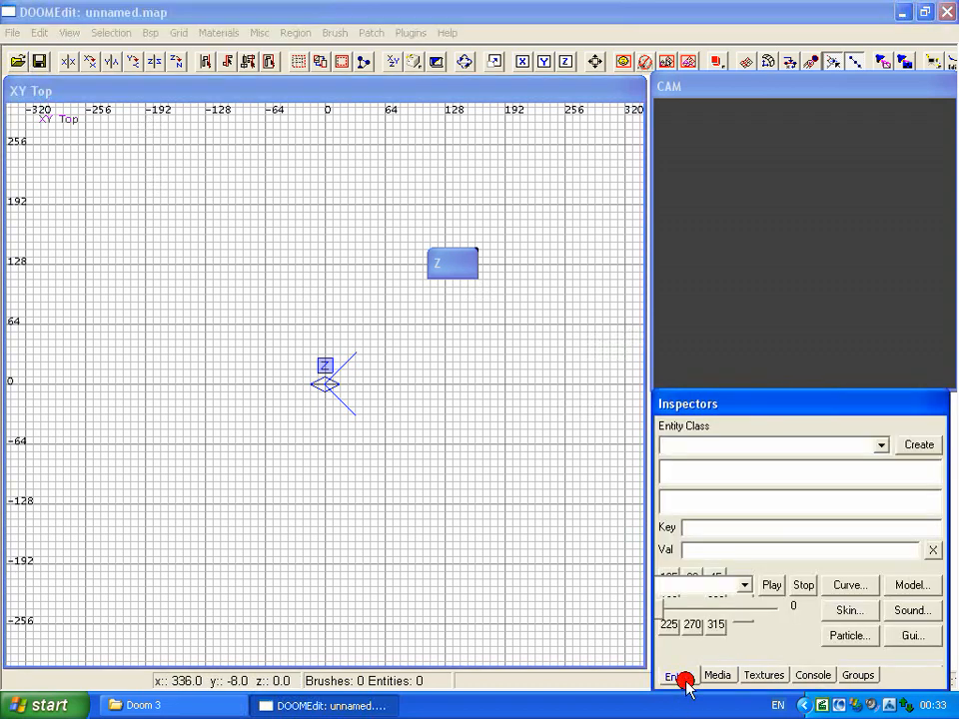
left_click(717, 677)
double_click(680, 455)
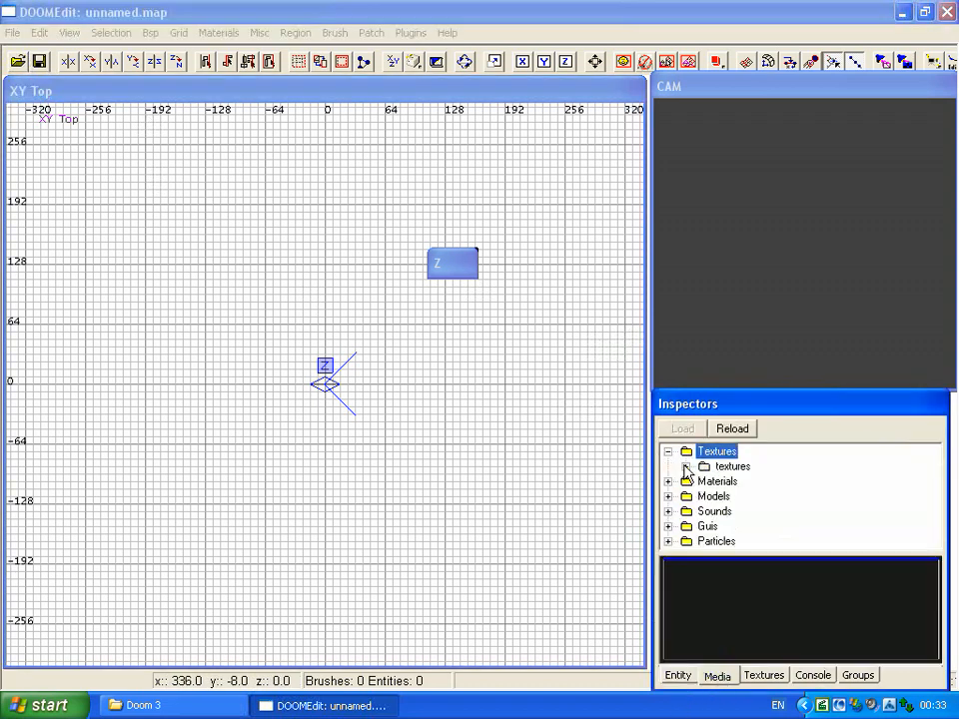
scroll(794, 510, "down", 2)
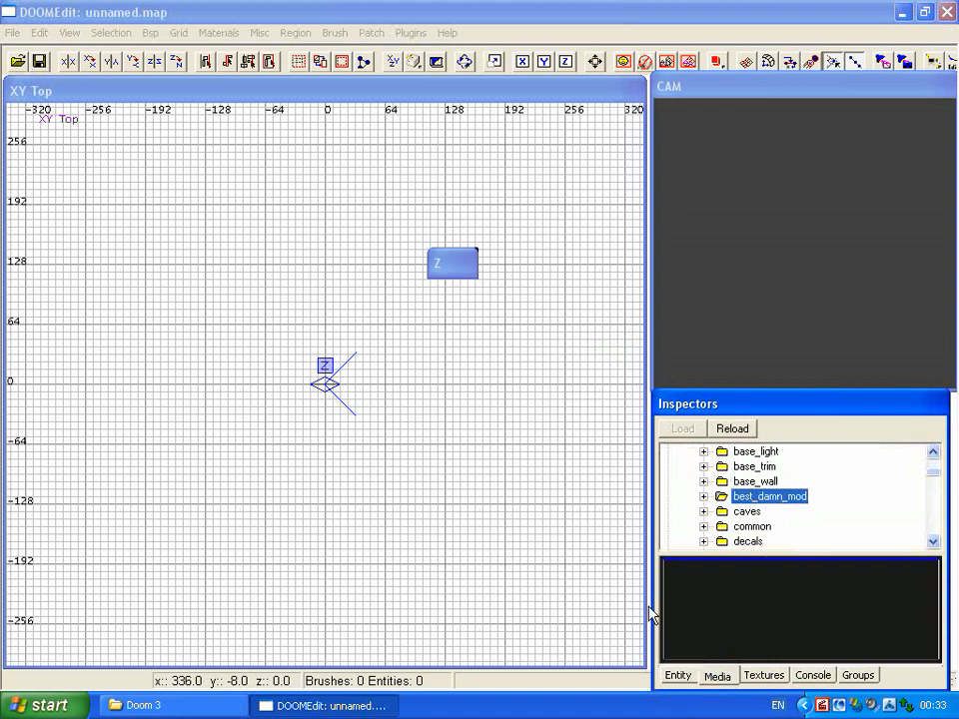
Open junk.map from the mod's maps folder and show the metal wall in the realtime rendered camera view.
left_click(12, 32)
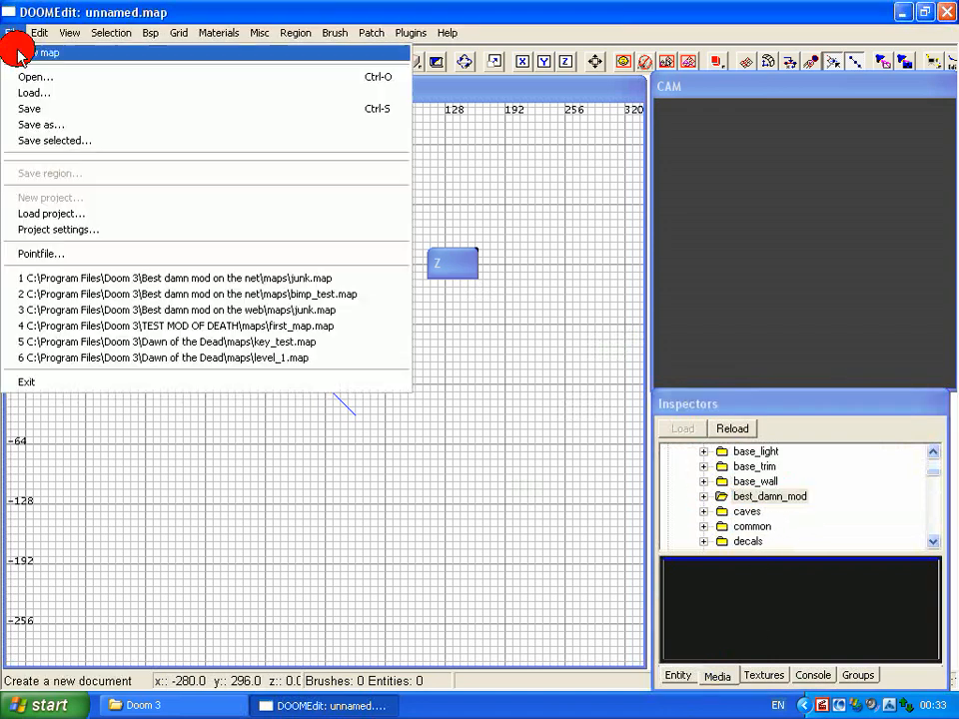
left_click(258, 280)
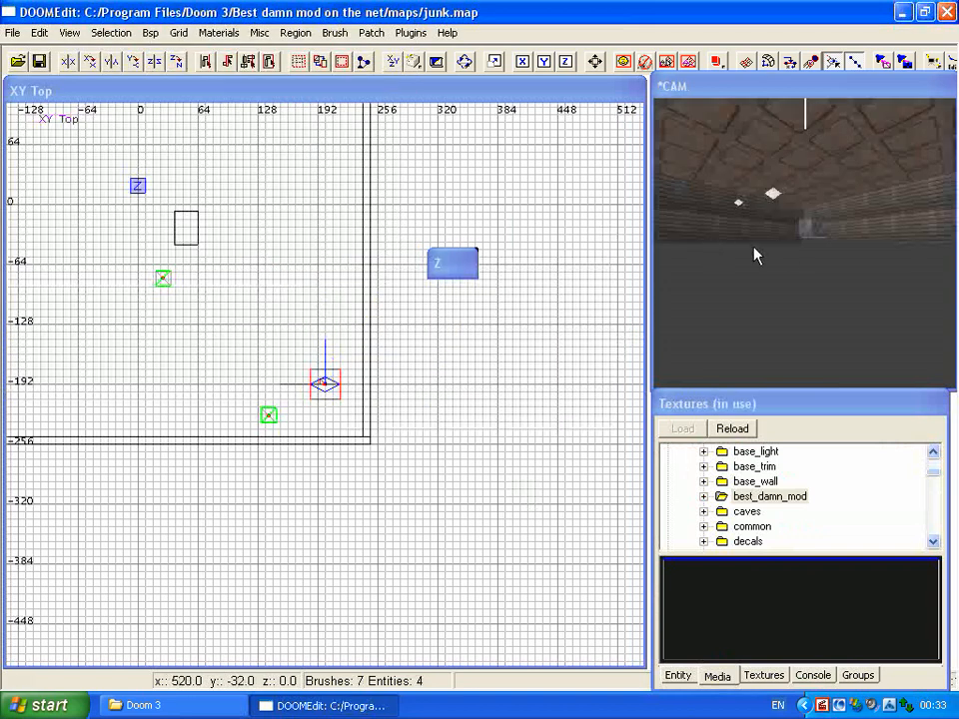
right_click(787, 249)
left_click_drag(787, 201, 804, 226)
key("F3")
key("F4")
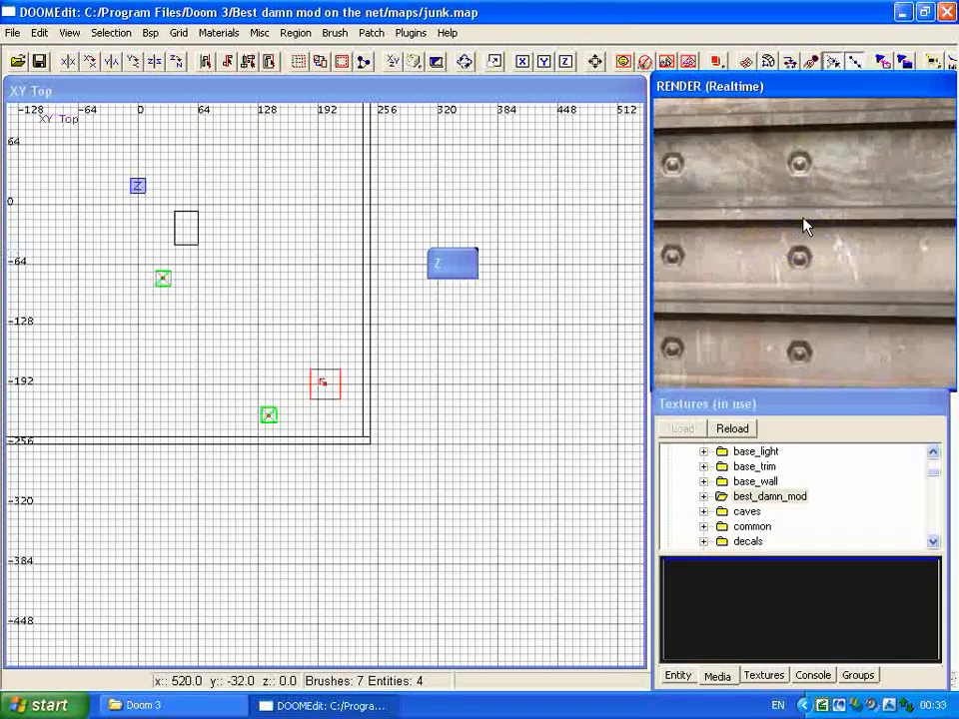
Select the light near the metal wall and move it in the XZ front view to origin X -148.
left_click_drag(286, 294, 437, 434)
left_click_drag(184, 344, 238, 277)
scroll(184, 345, "up", 2)
left_click(116, 300, "shift")
key("ctrl+Tab")
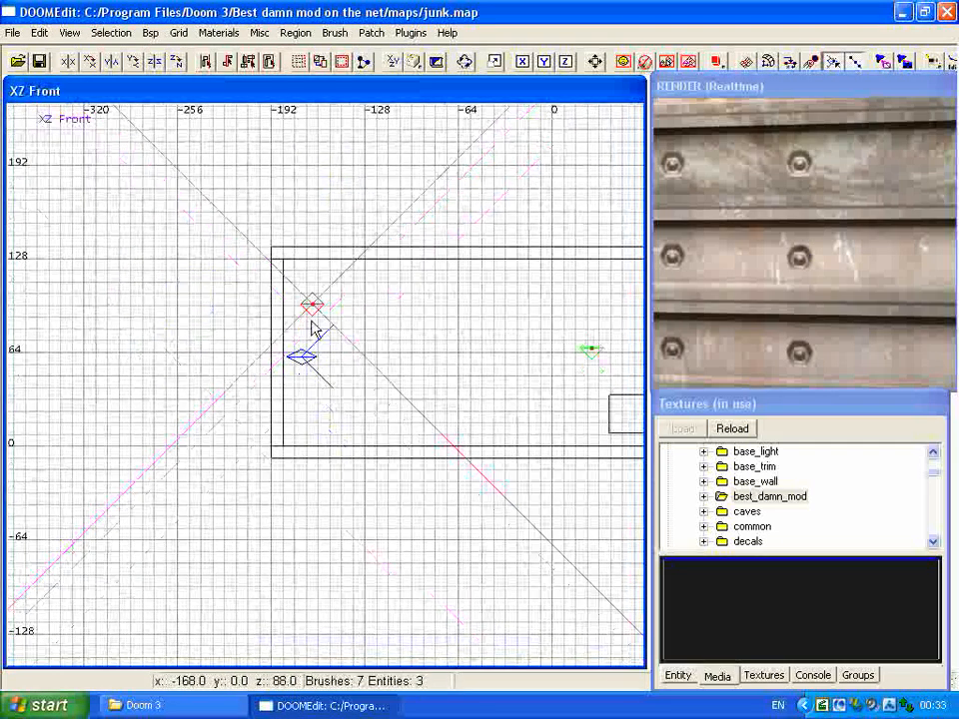
left_click_drag(312, 309, 348, 296)
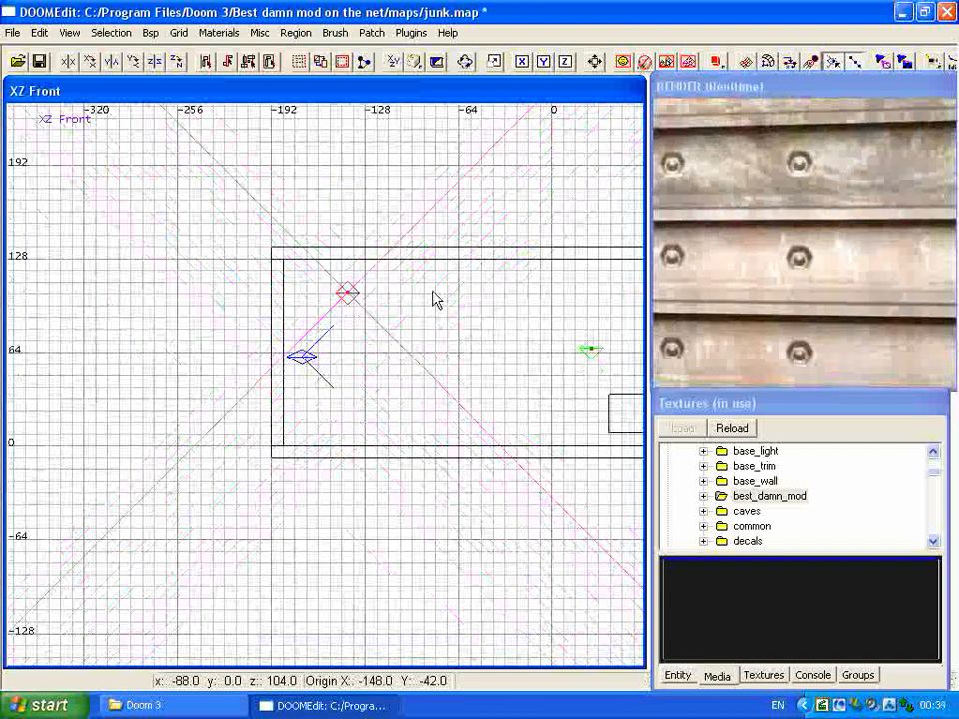
Aim the camera at the metal block and move the light above it to origin X -45, Y -71.
mouse_move(837, 305)
left_mouse_down()
mouse_move(949, 270)
mouse_move(732, 195)
mouse_move(745, 193)
mouse_move(822, 288)
mouse_move(848, 302)
left_mouse_up()
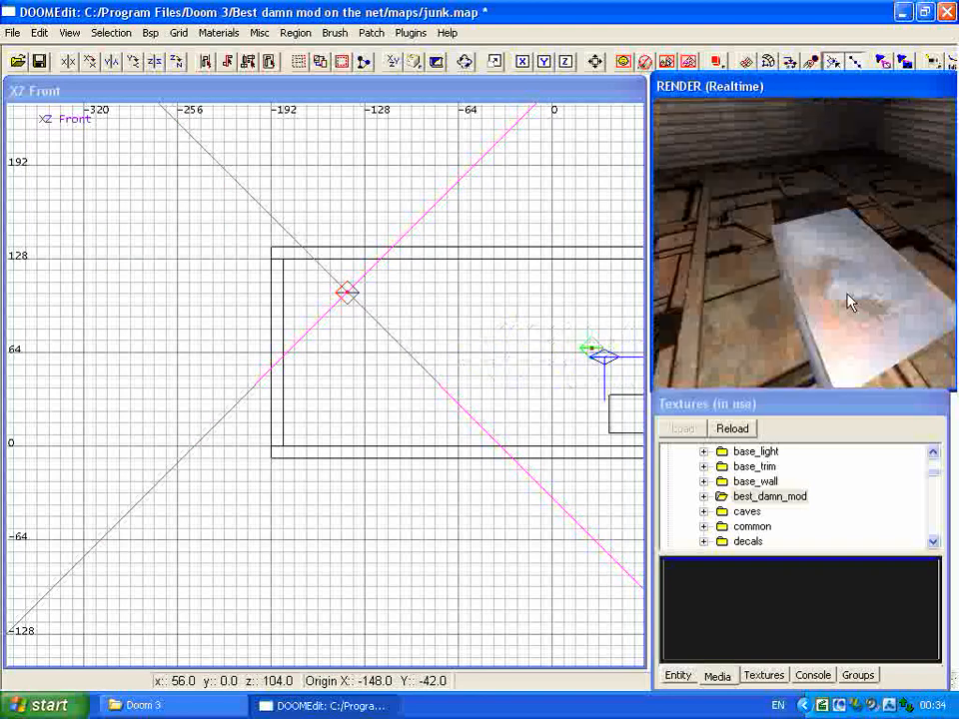
left_click_drag(569, 334, 393, 294)
left_click(485, 347, "shift")
key("Escape")
left_click(461, 341, "shift")
Save junk.map and compile it with the standard bsp option.
left_click(8, 33)
left_click(36, 107)
left_click(150, 33)
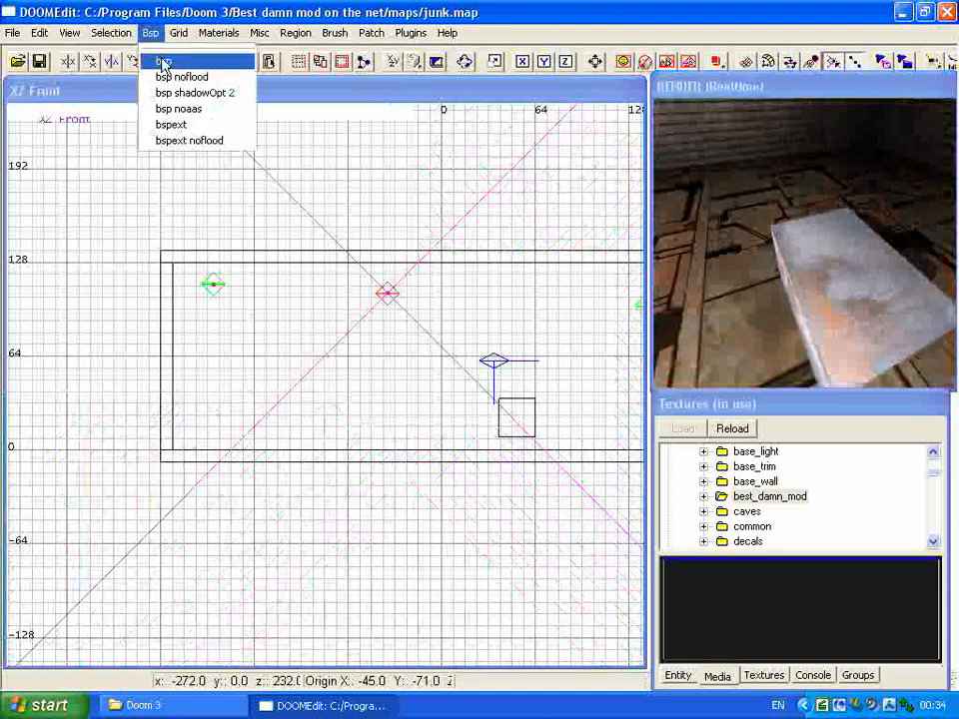
left_click(119, 62)
Switch to the Doom 3 game and load the compiled level with the console command "map junk".
left_click(8, 33)
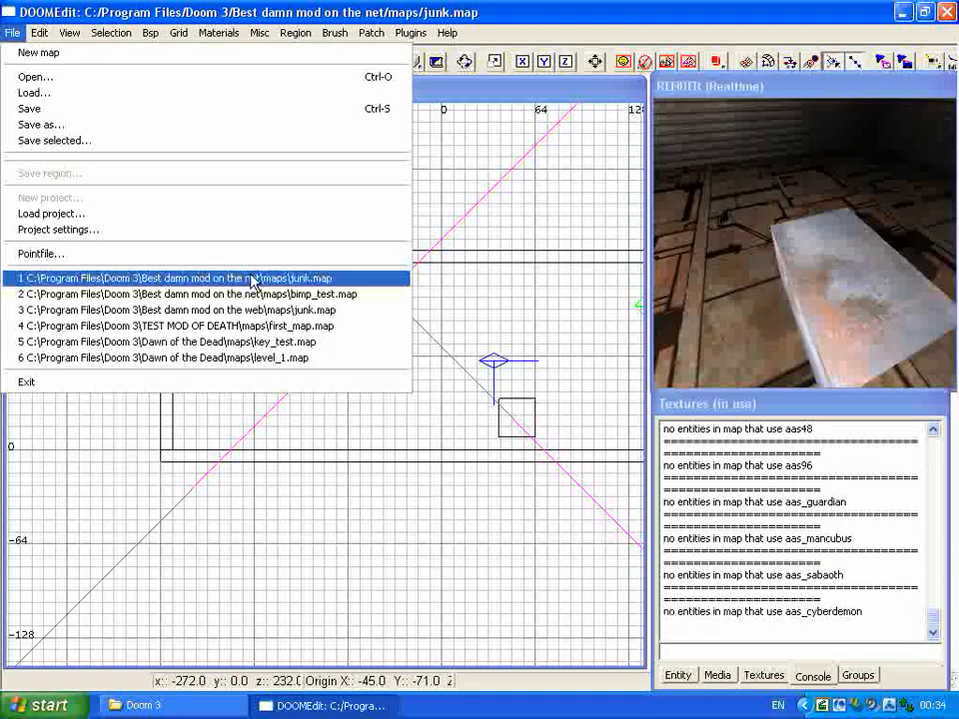
left_click(509, 178)
key("F2")
key("ctrl+alt+grave")
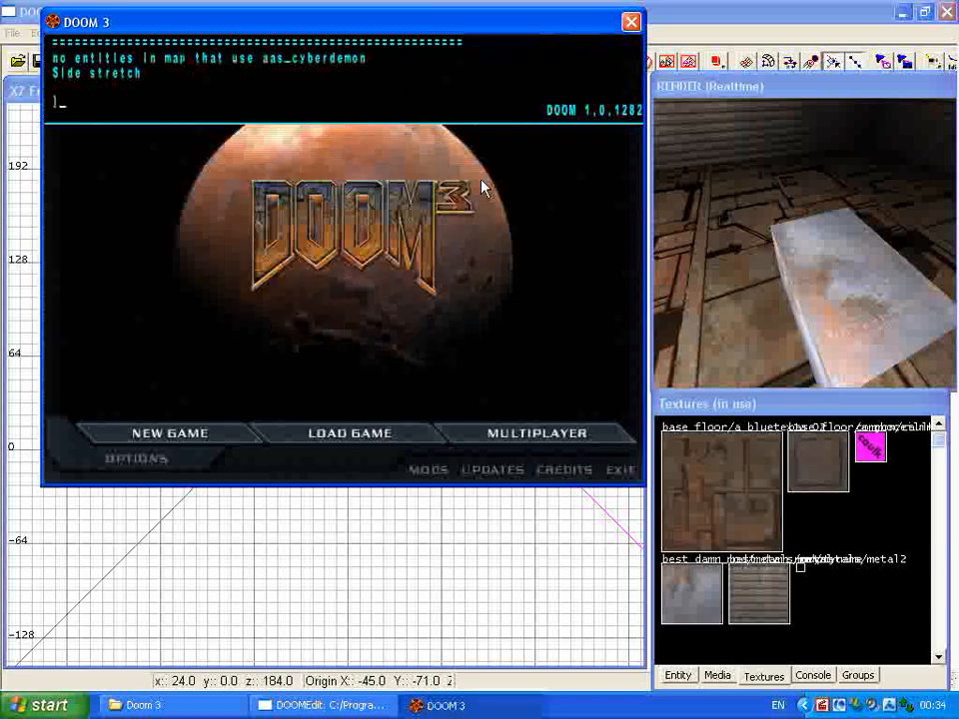
type("map Junk")
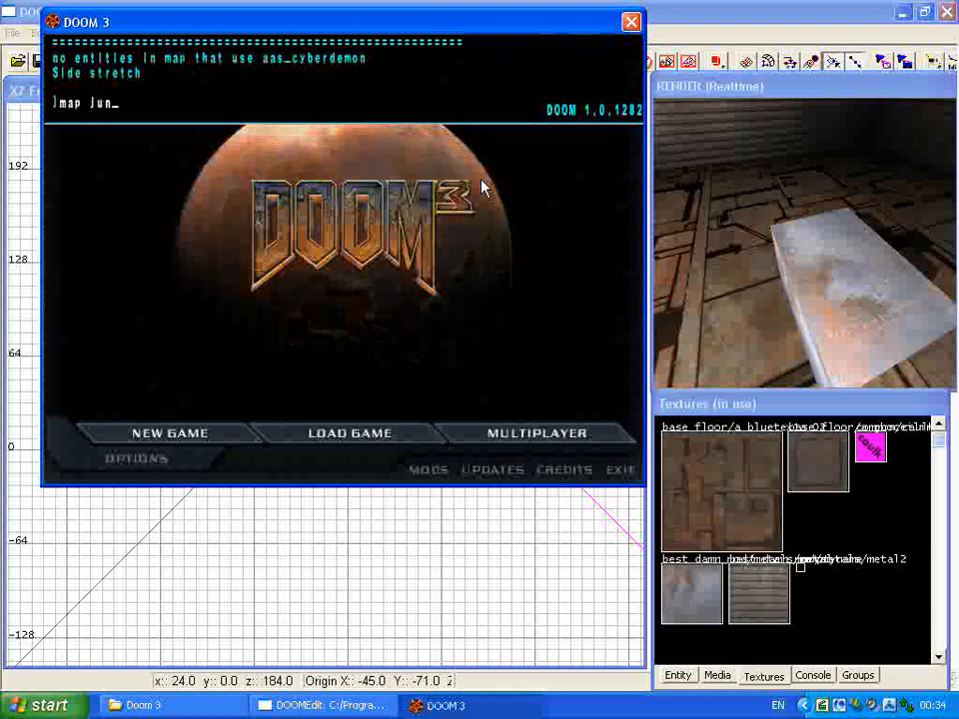
key("Return")
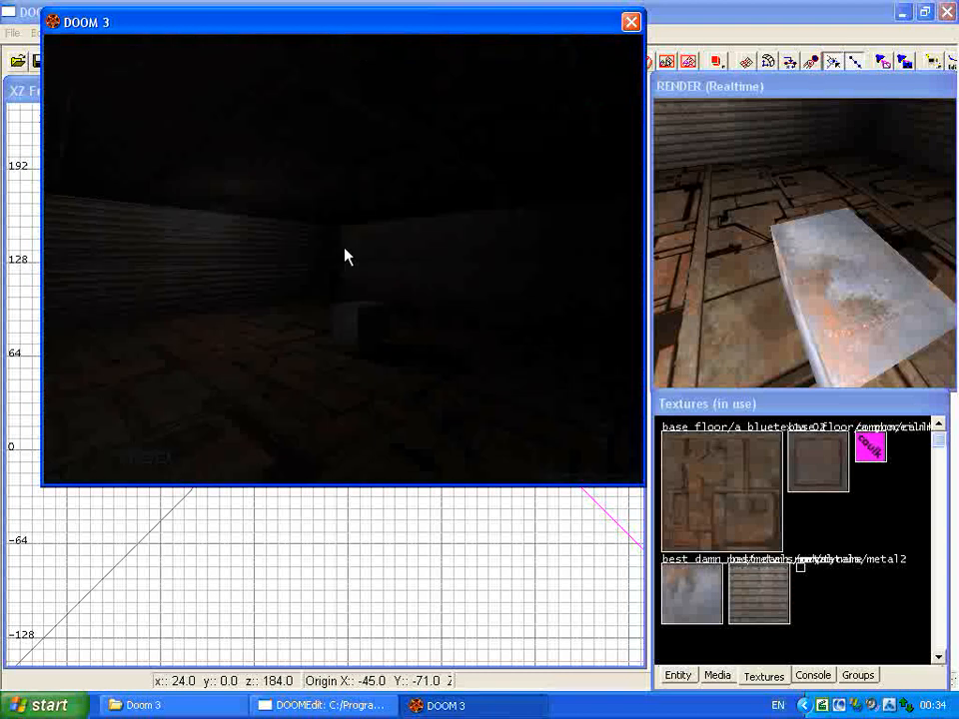
Walk through the level to examine the custom textures on the metal walls and around the metal block.
key("w")
key("s")
key("w")
key("w")
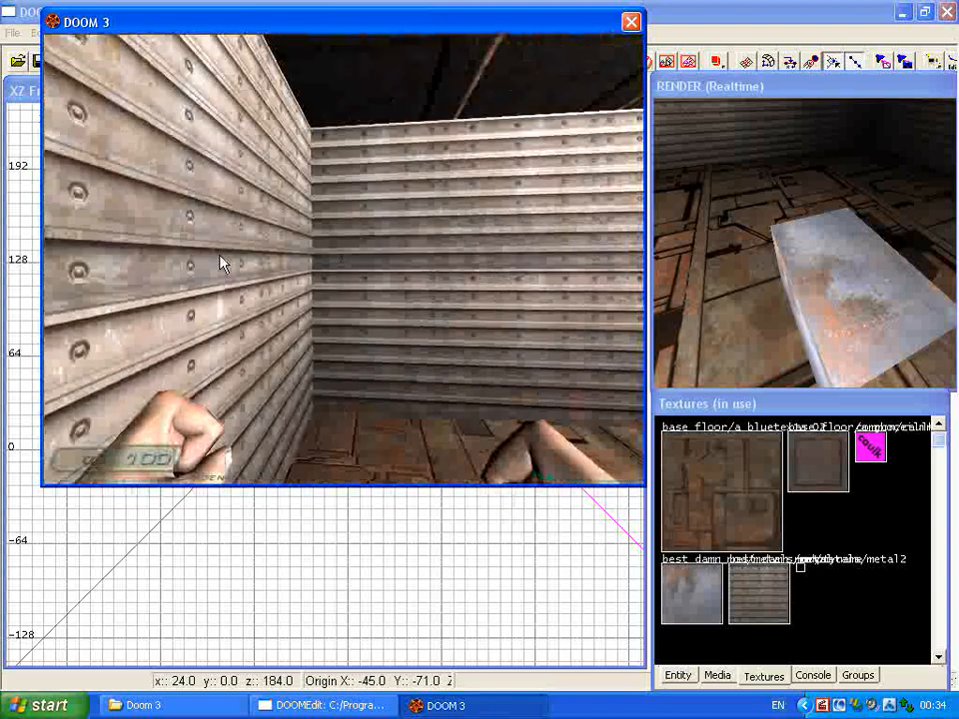
key("s")
key("w")
key("d")
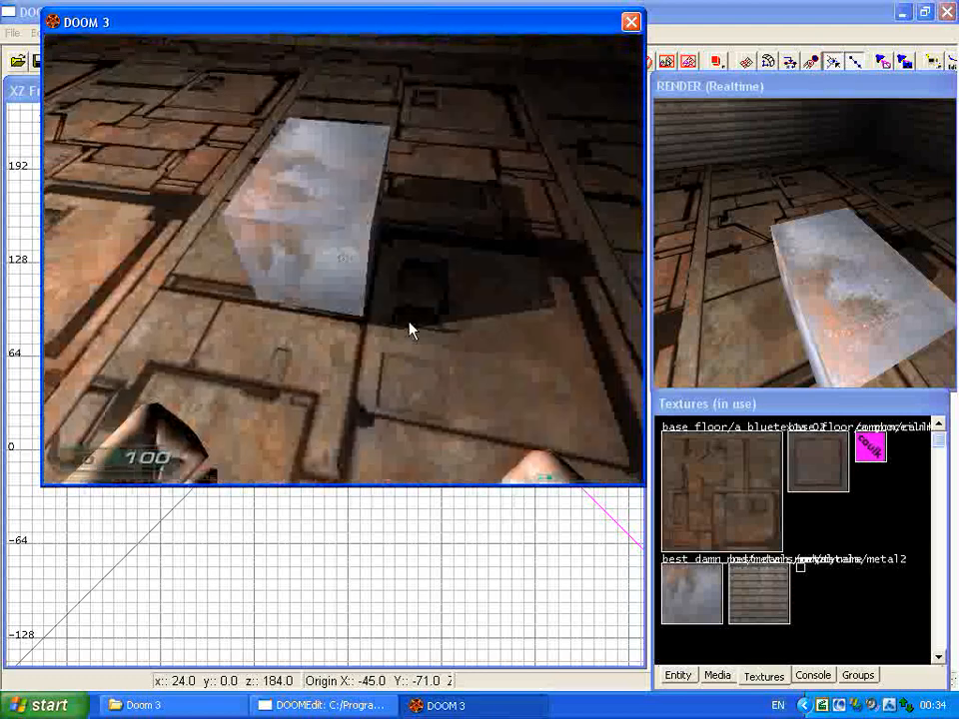
key("w")
key("d")
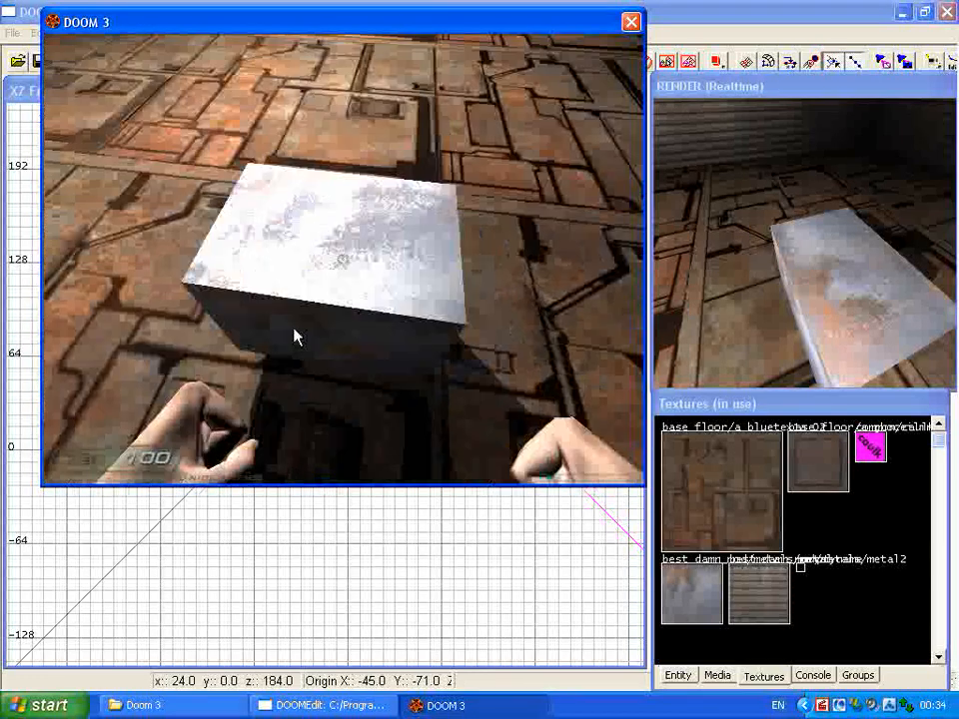
key("d")
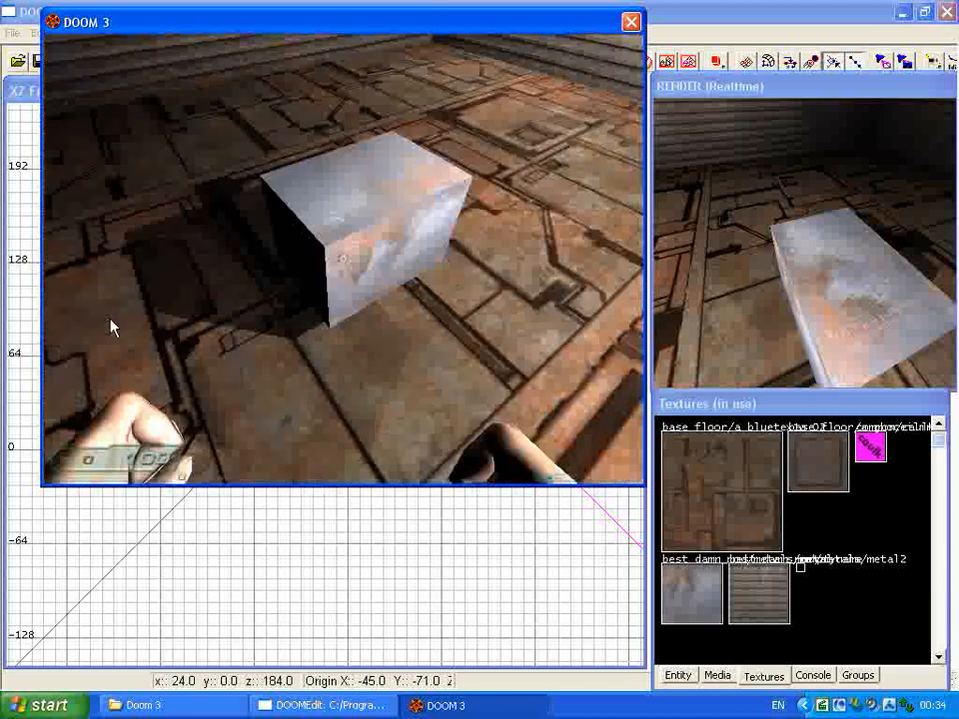
key("a")
Exit the running Doom 3 game and return to DOOMEdit.
key("Escape")
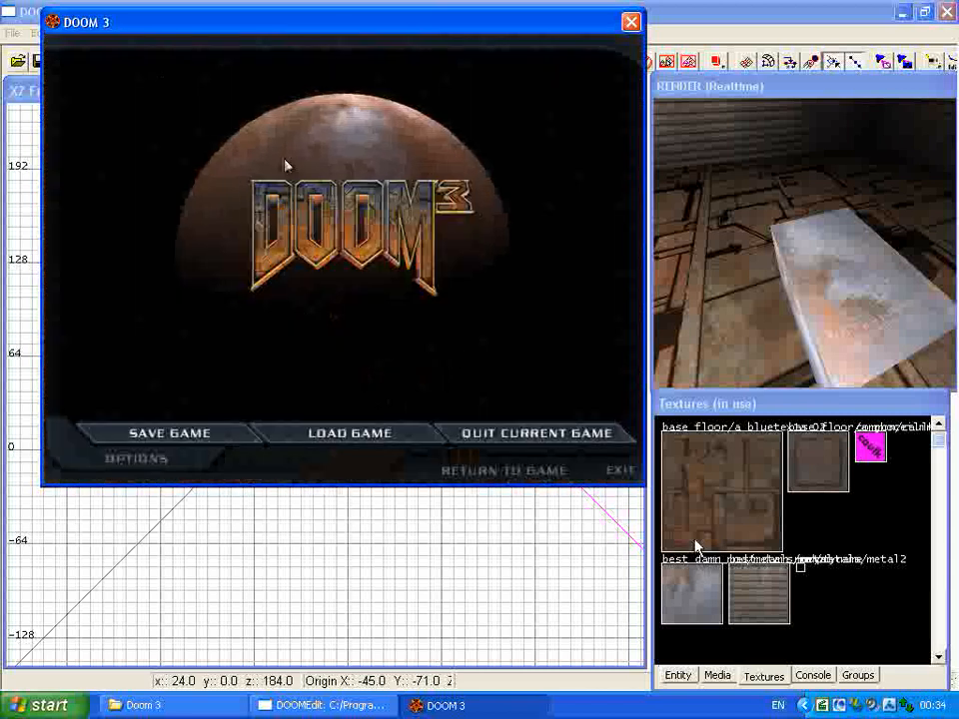
left_click(622, 470)
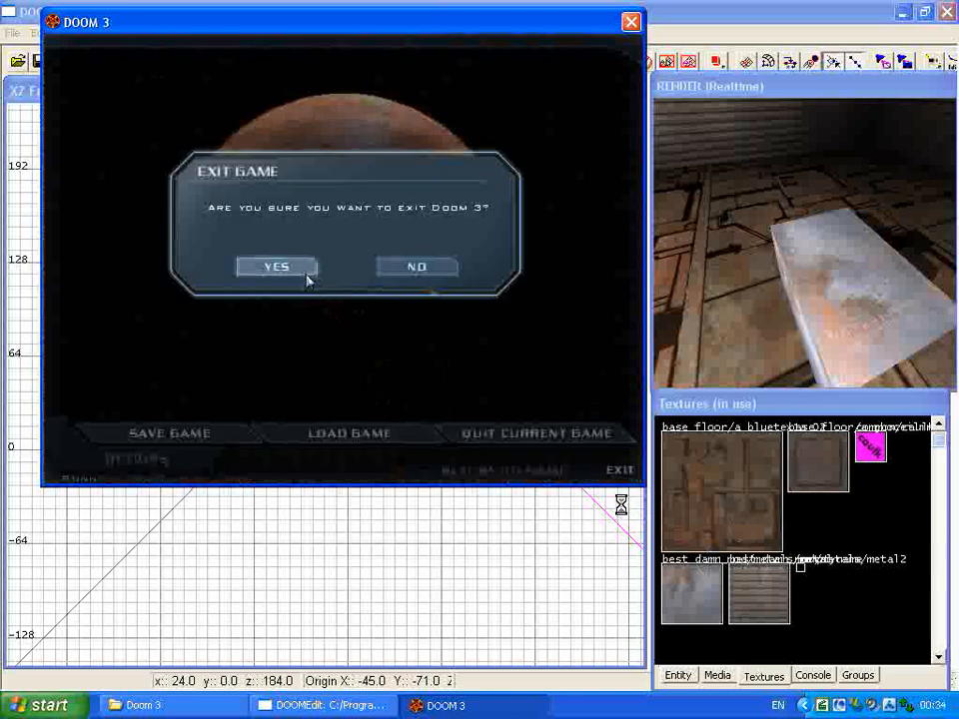
left_click(310, 279)
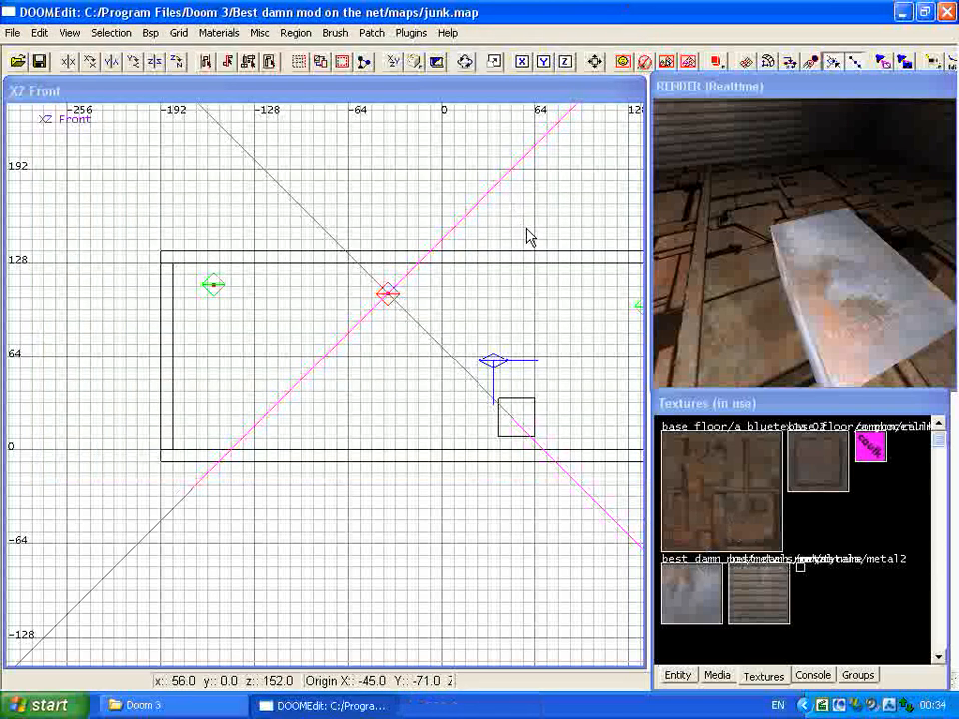